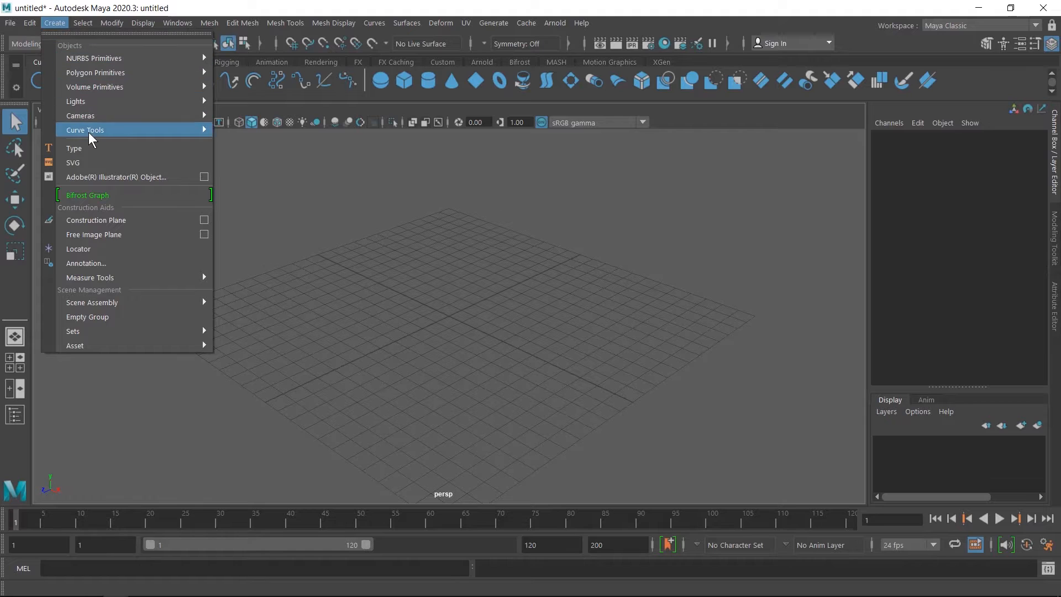
- Detach the Curve Tools list as a floating window and place it over the viewport
mouse_move(91, 131)
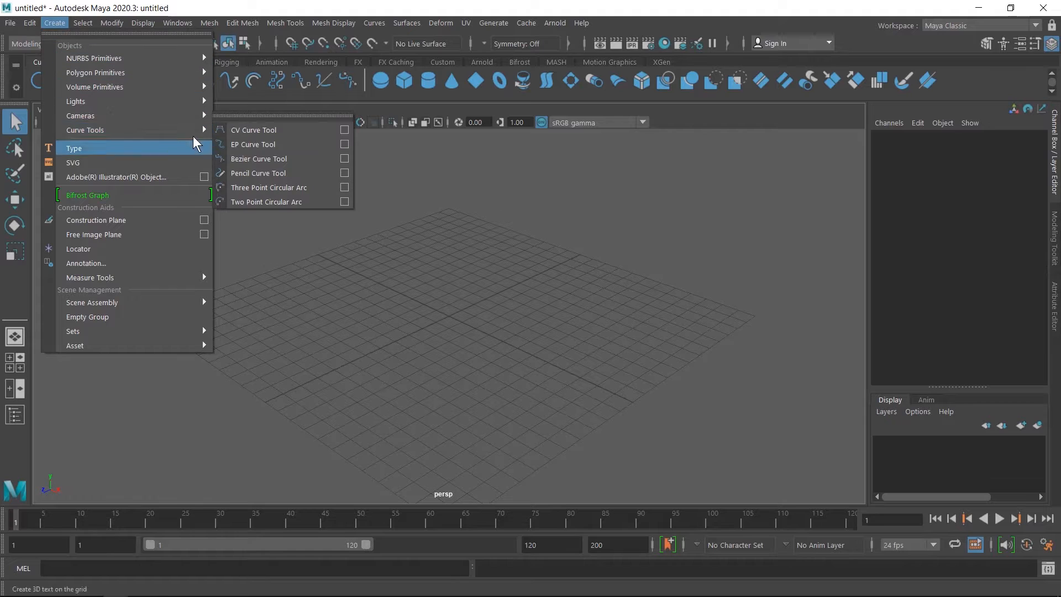
left_click(247, 116)
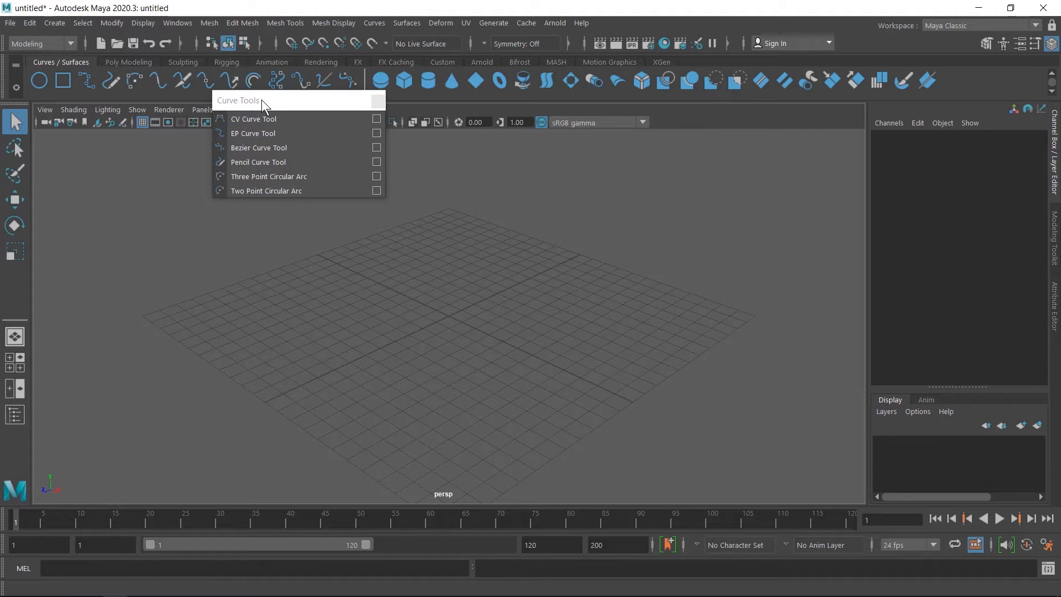
left_click_drag(261, 99, 97, 144)
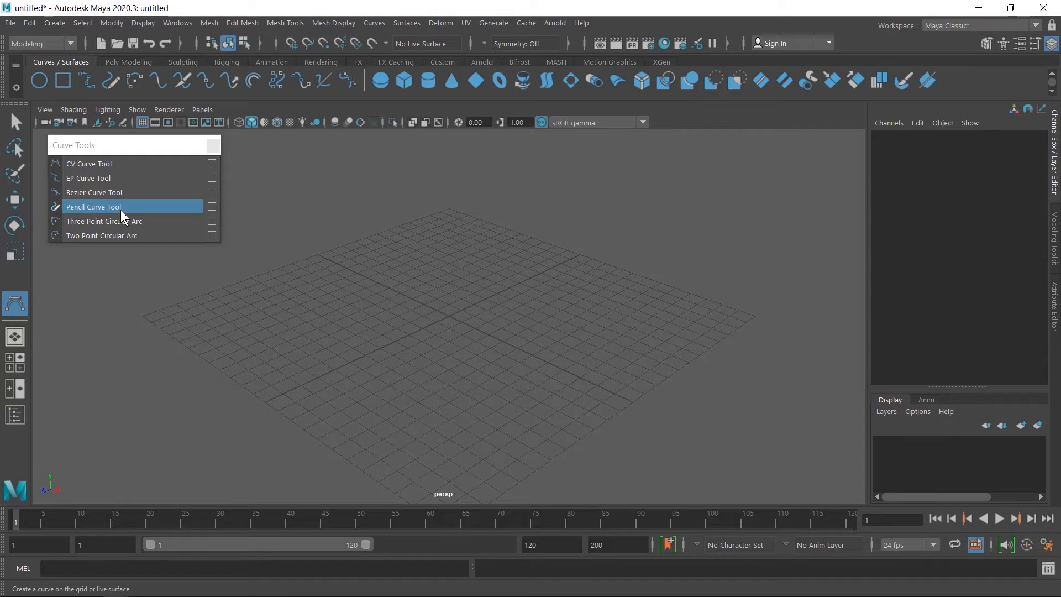
- Draw a cubic CV curve with eight control vertices across the grid, complete it and delete it
left_click(211, 165)
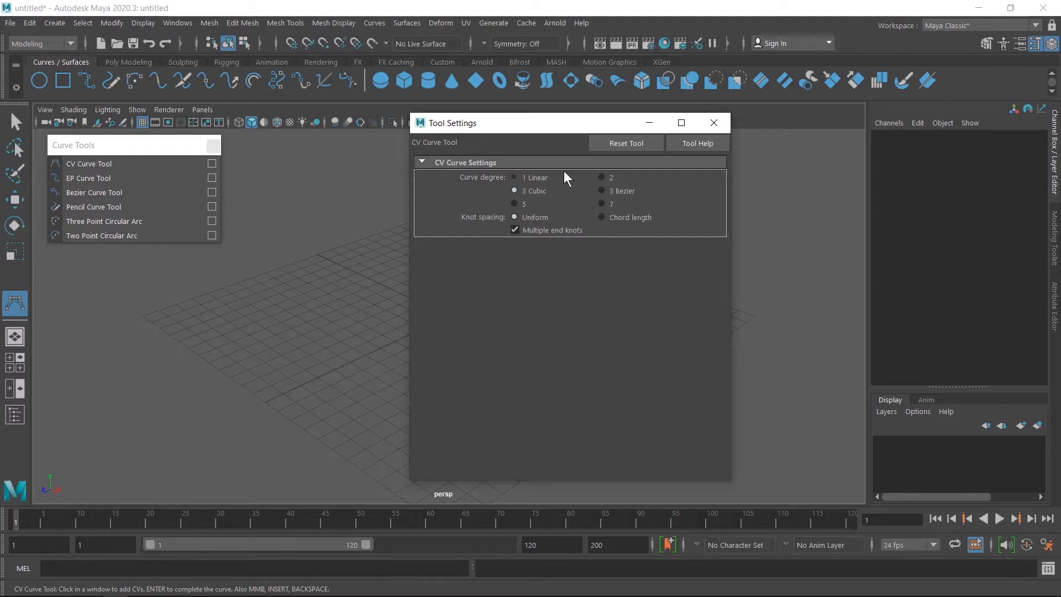
left_click(714, 123)
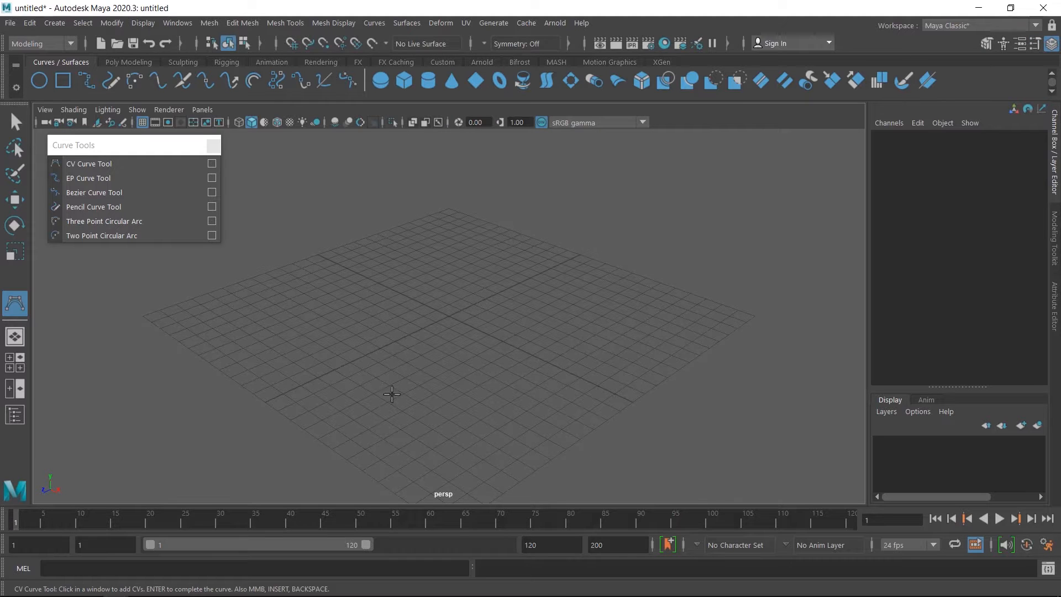
left_click(336, 449)
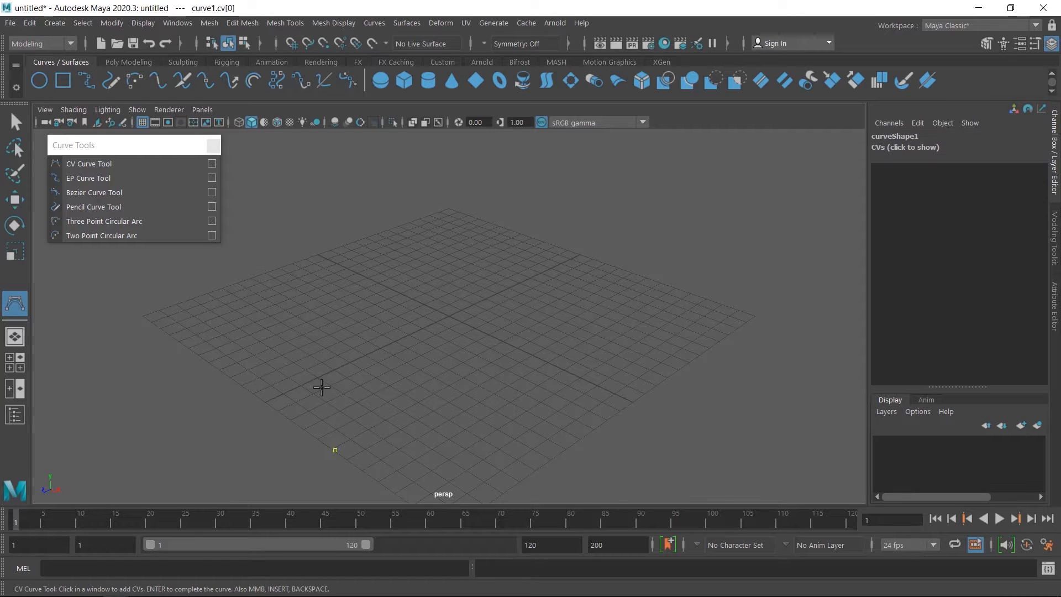
left_click(309, 347)
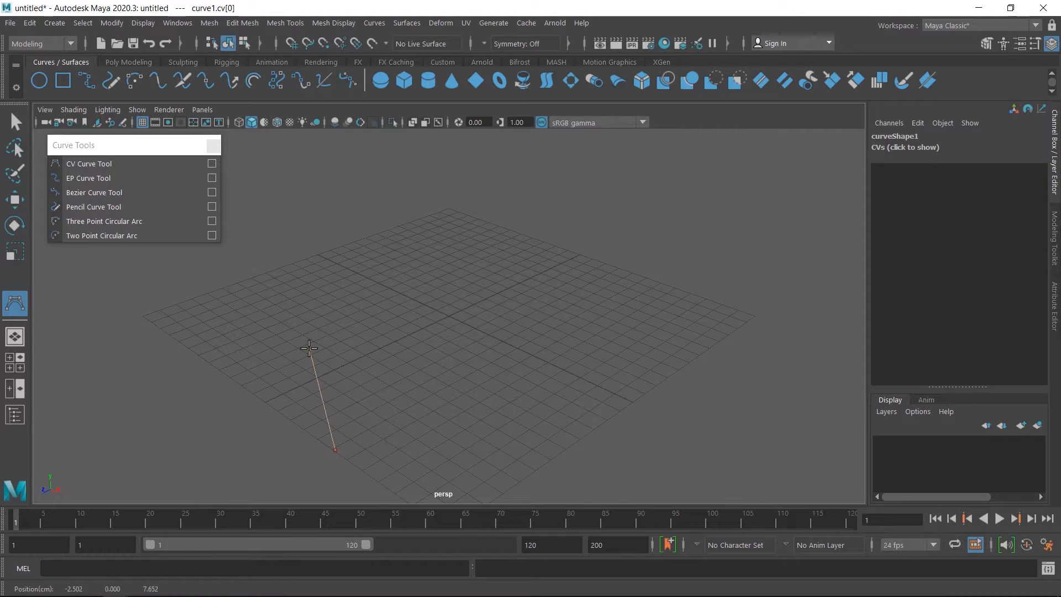
left_click(376, 298)
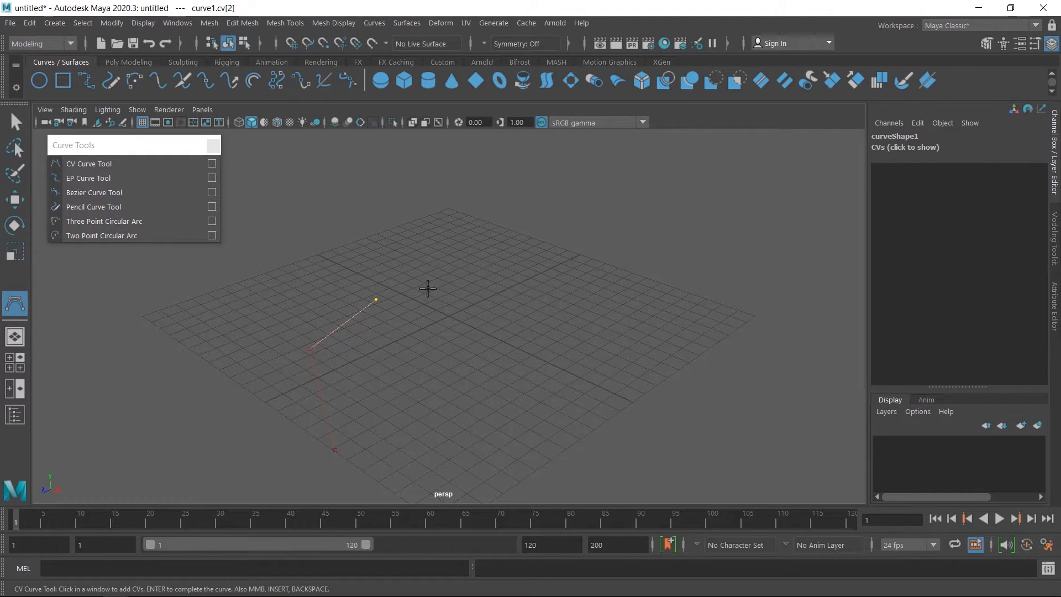
left_click(441, 279)
left_click(508, 272)
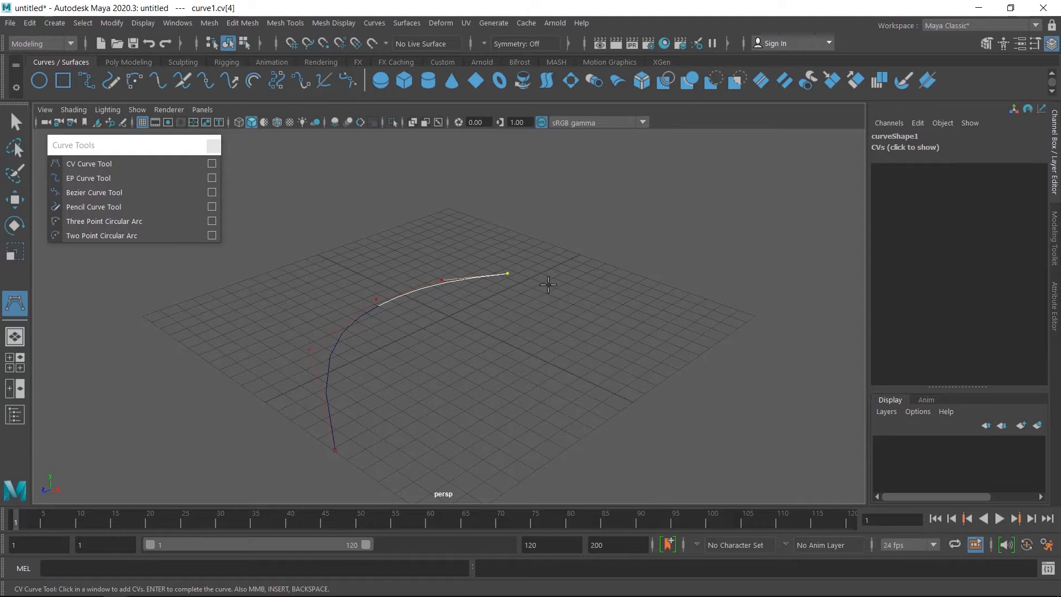
left_click(596, 297)
left_click(663, 262)
left_click(736, 207)
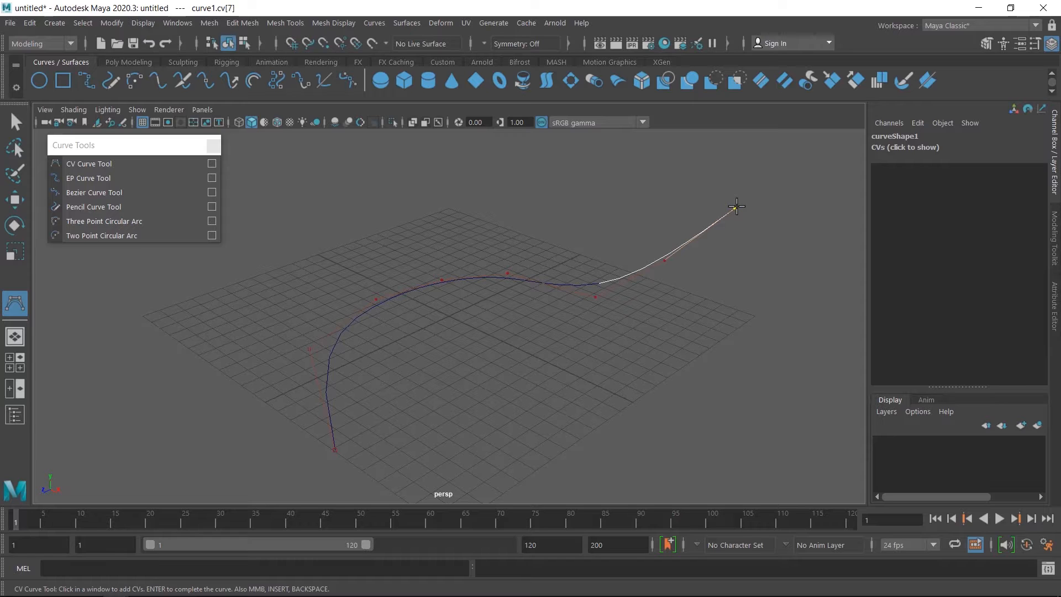
key("Return")
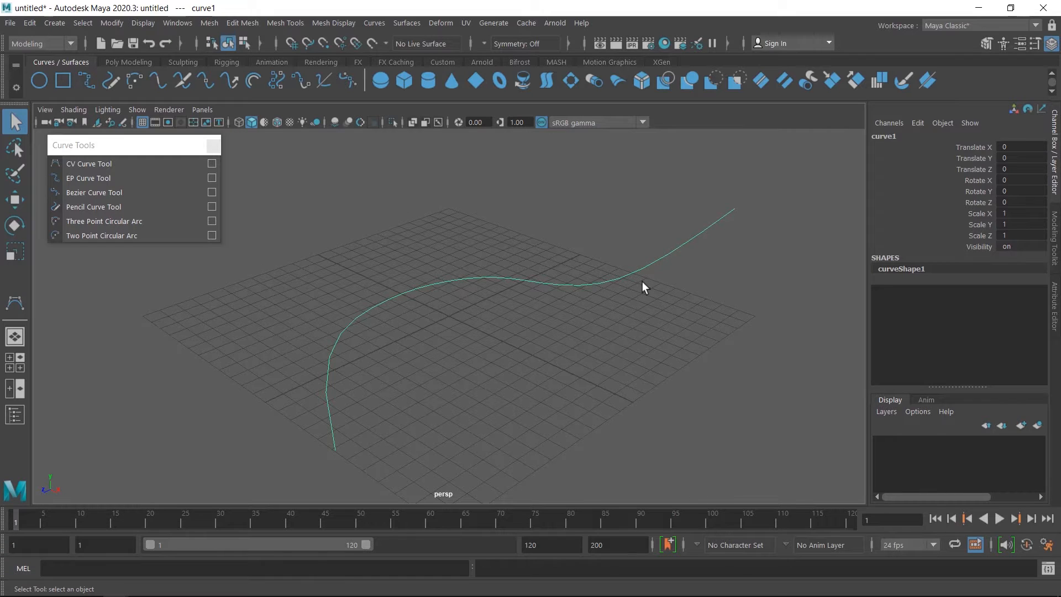
key("Delete")
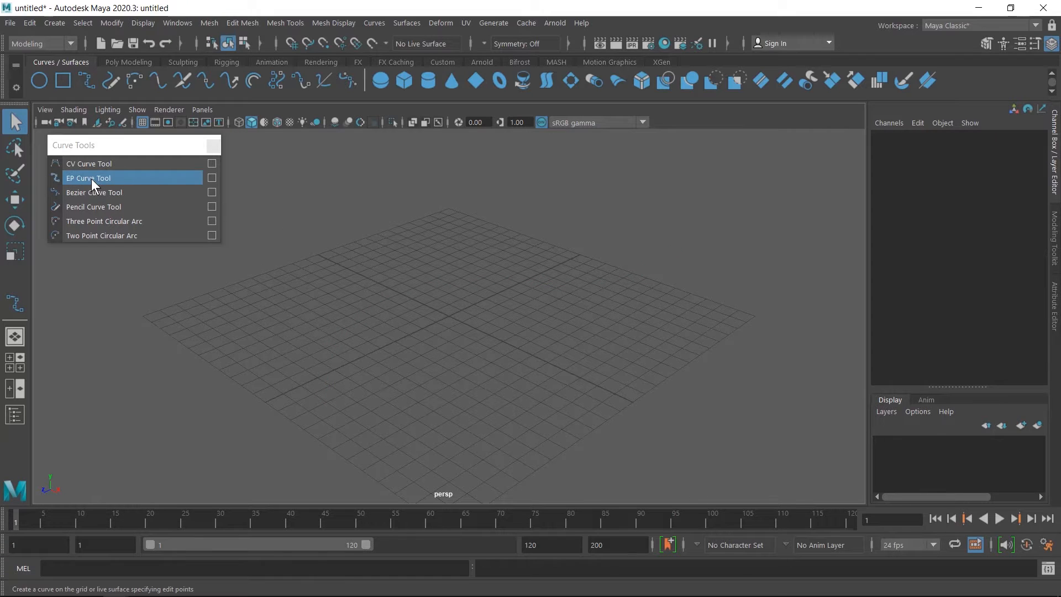
- Begin a cubic EP curve with six edit points across the grid and shift its last point back toward the grid's far edge
left_click(211, 178)
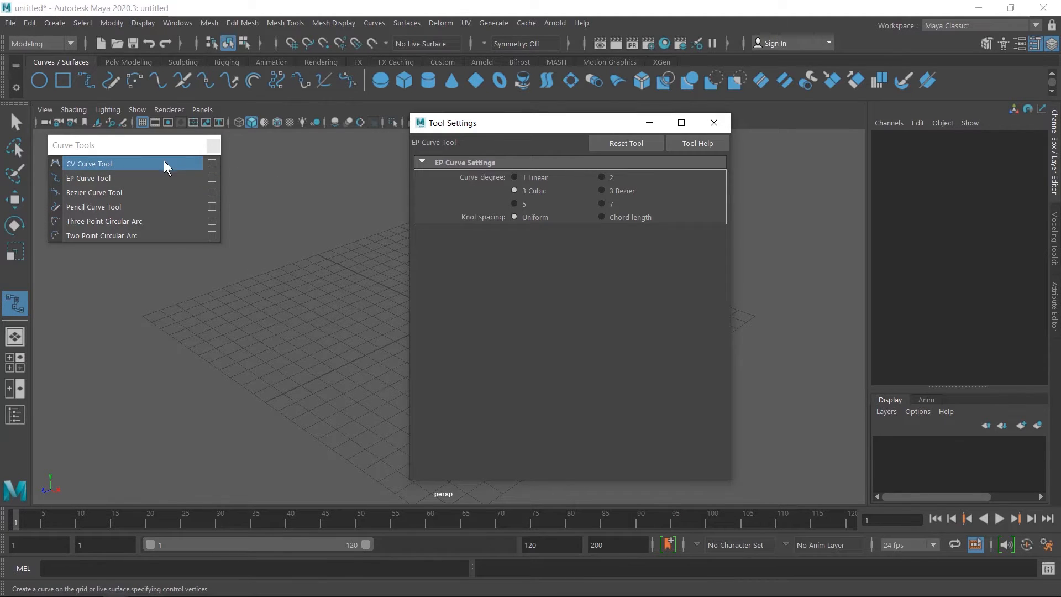
left_click(713, 122)
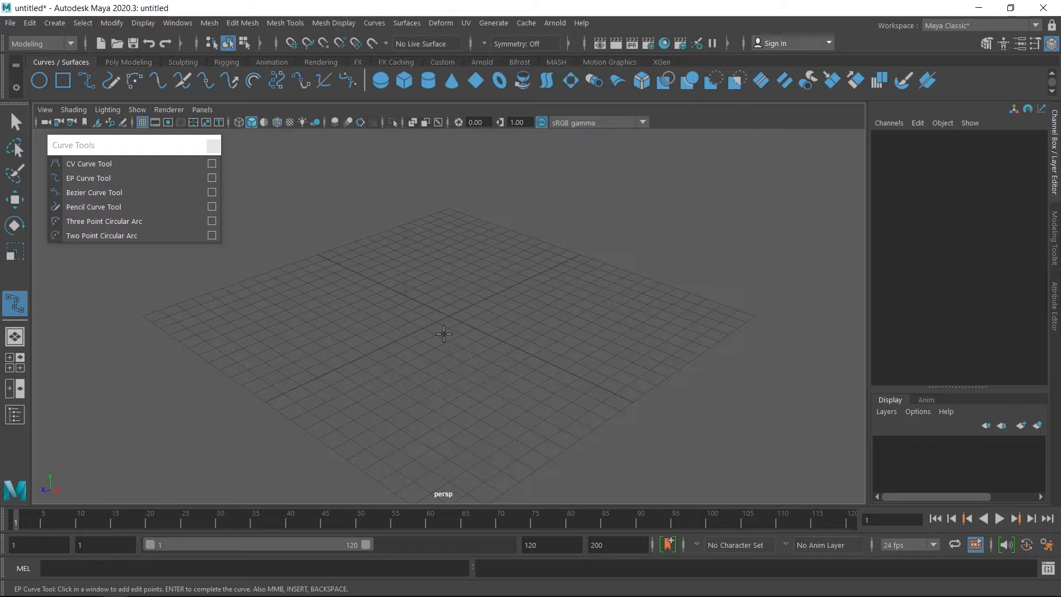
left_click(330, 446)
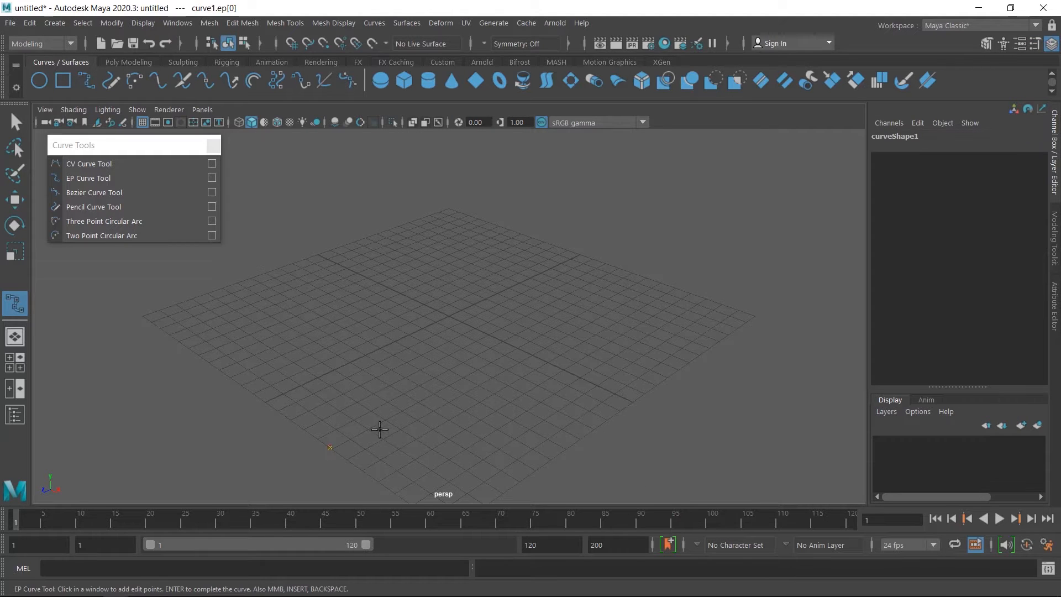
left_click(316, 343)
left_click(390, 294)
left_click(478, 297)
left_click(580, 295)
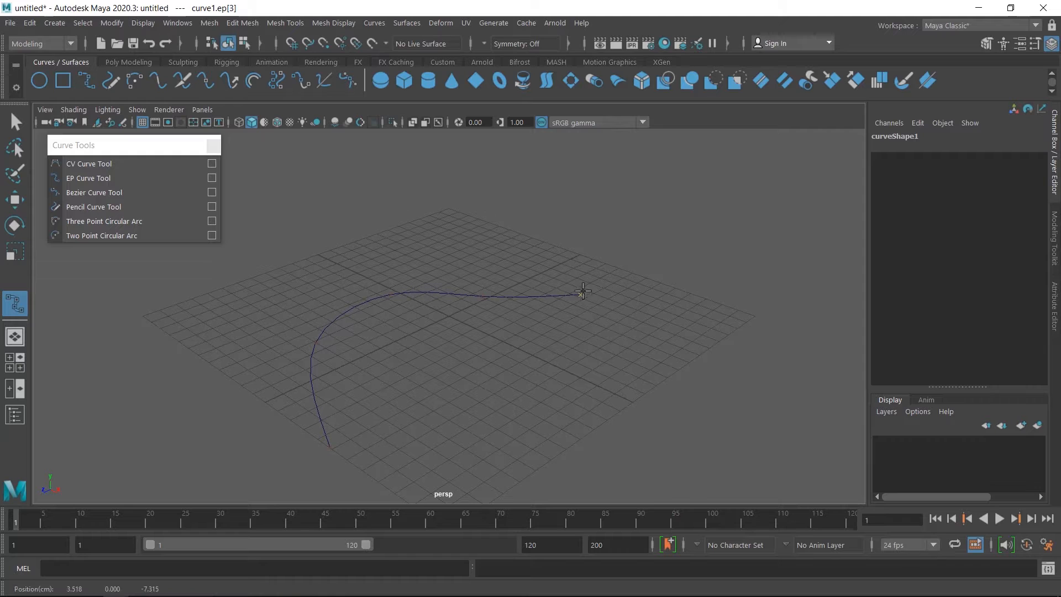
left_click(635, 234)
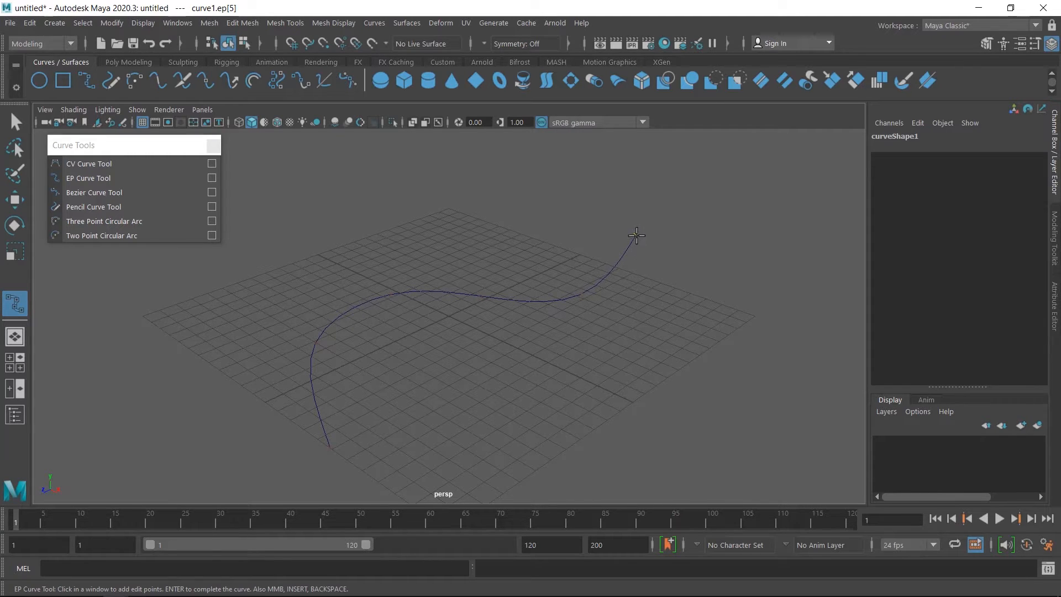
middle_click_drag(636, 235, 520, 230)
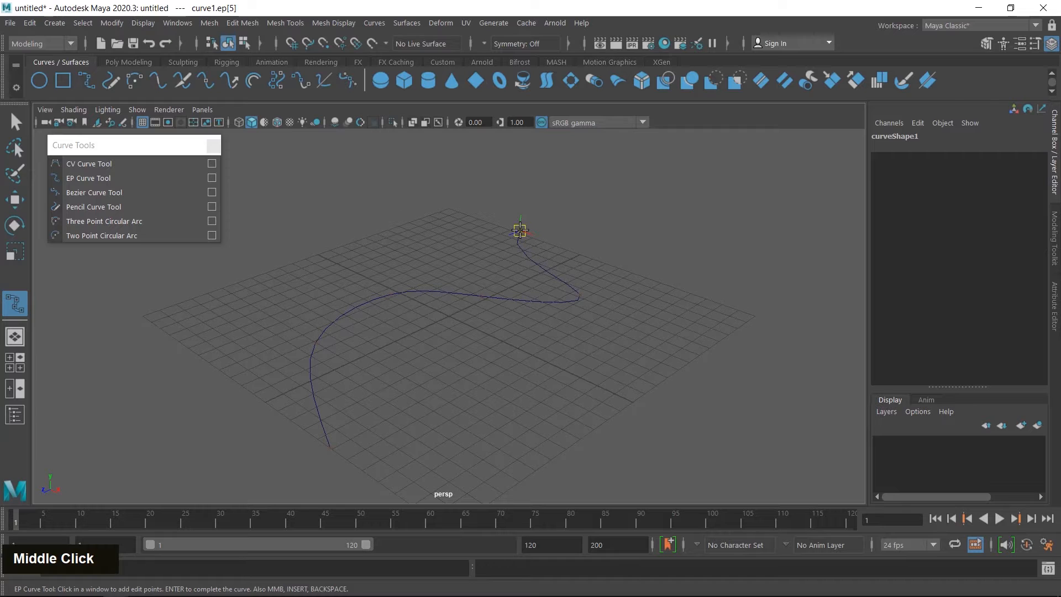
key("Return")
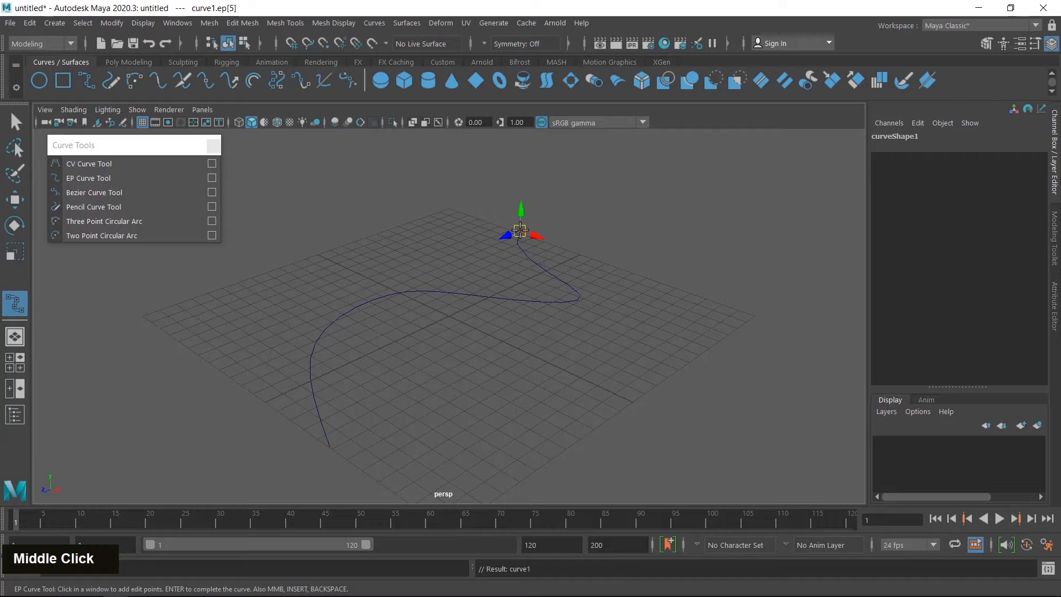
- Extend the EP curve with four more edit points looping around the grid's far side and complete it
left_click(593, 208)
left_click(650, 232)
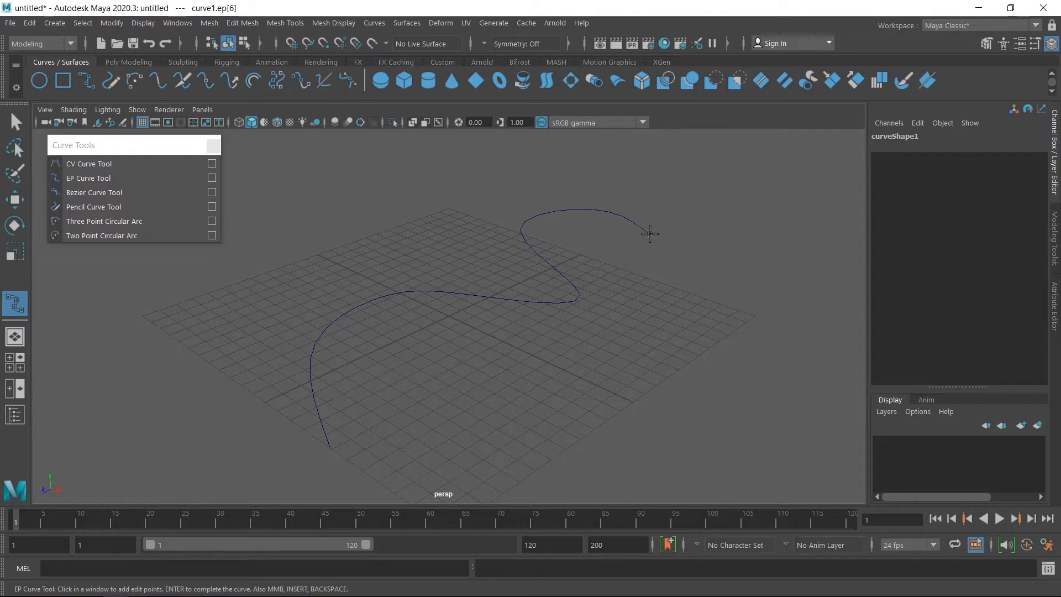
left_click(684, 310)
left_click(692, 367)
key("Return")
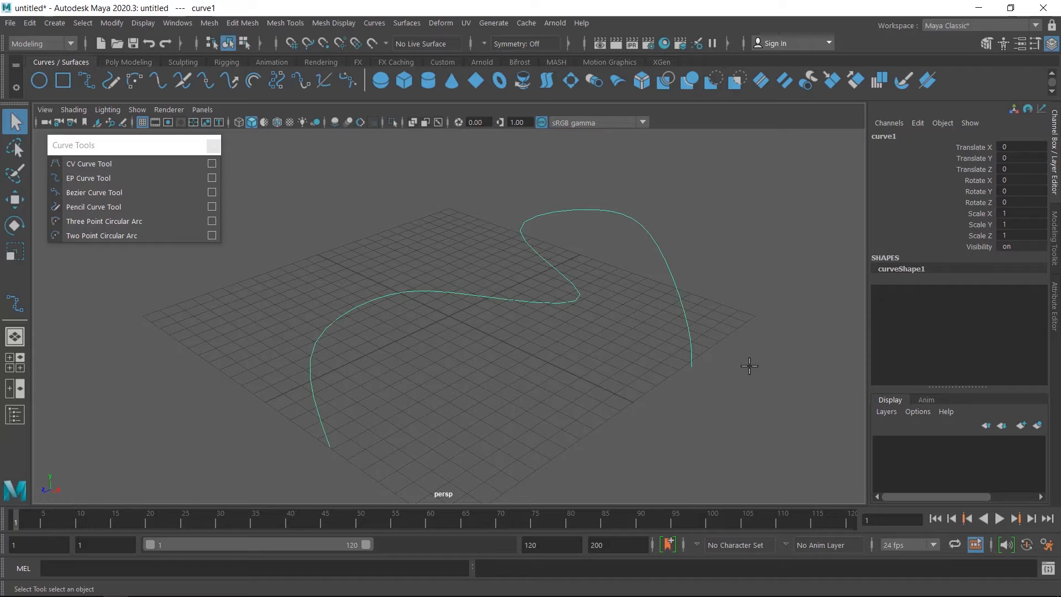
- Display the curve's hull and examine how all its control vertices are connected
right_click(591, 312)
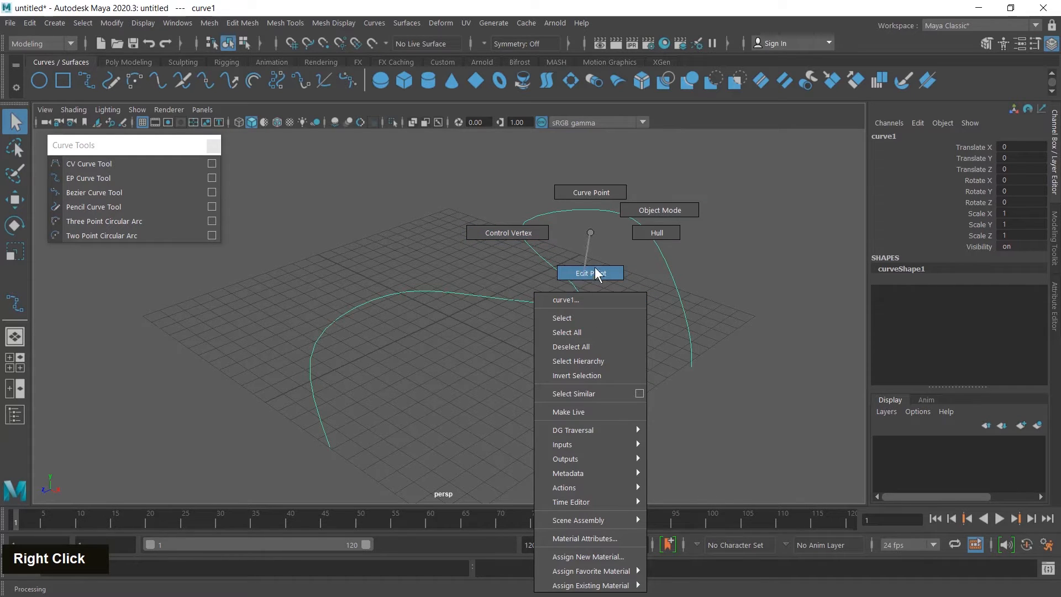
left_click(648, 235)
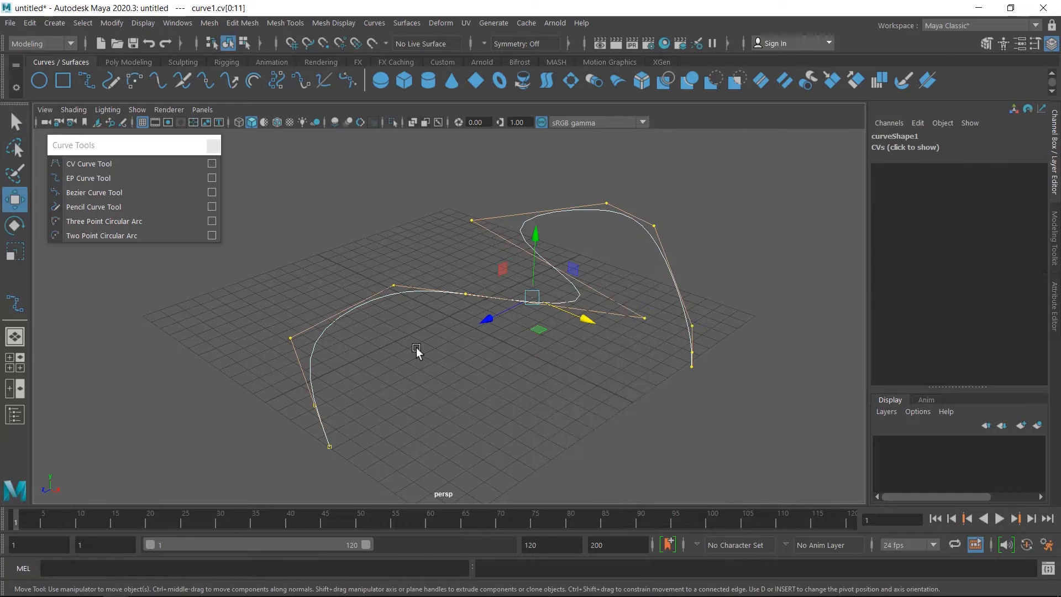
left_click_drag(309, 353, 309, 354)
left_click_drag(449, 276, 478, 304)
left_click_drag(671, 299, 712, 344)
- Reshape the curve in edit point mode by moving its start point and three other edit points
right_click(562, 337)
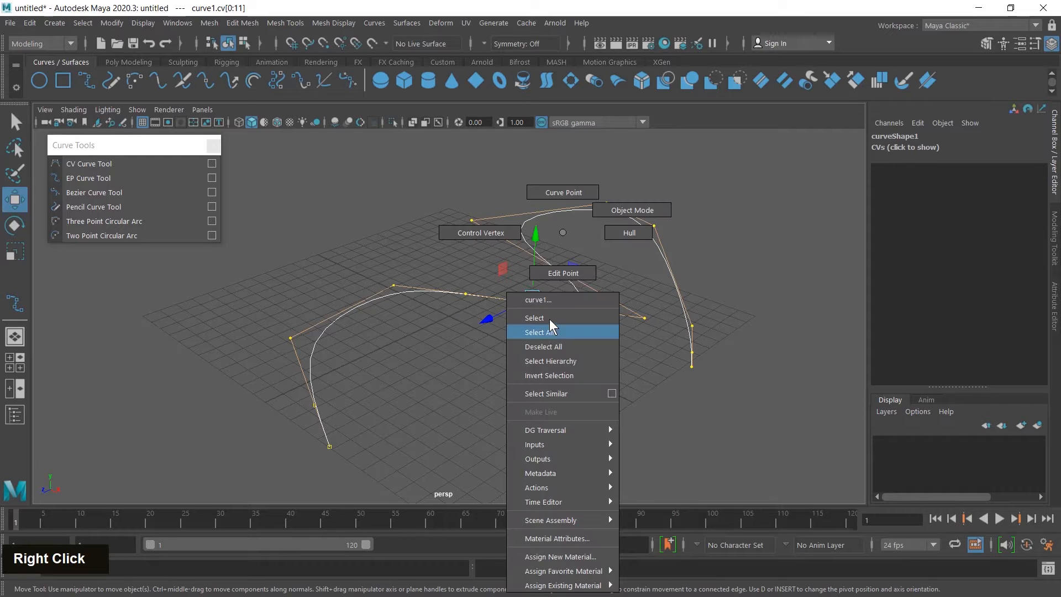
left_click(552, 273)
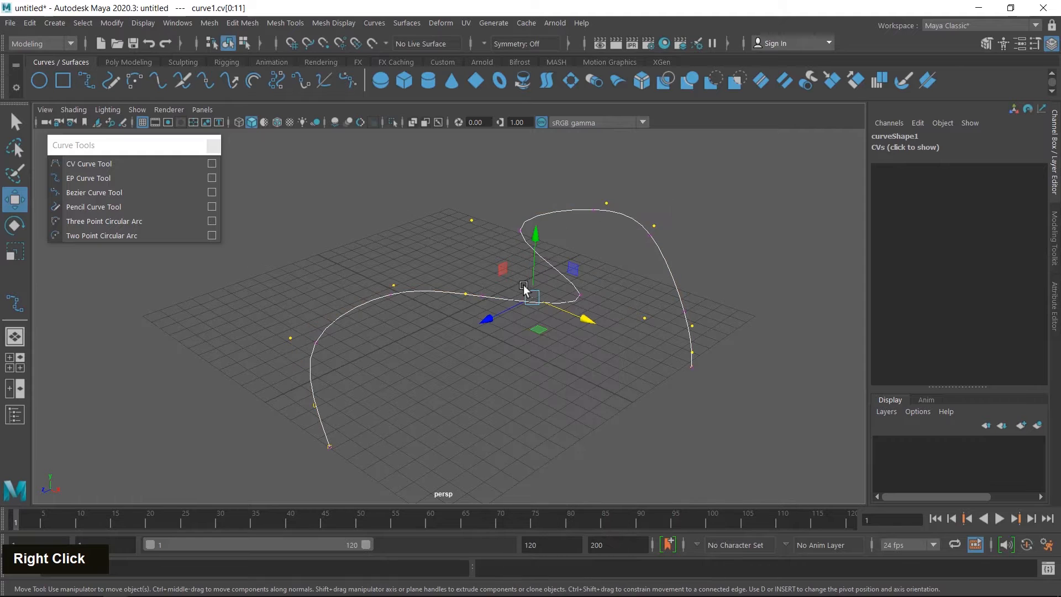
left_click(296, 333)
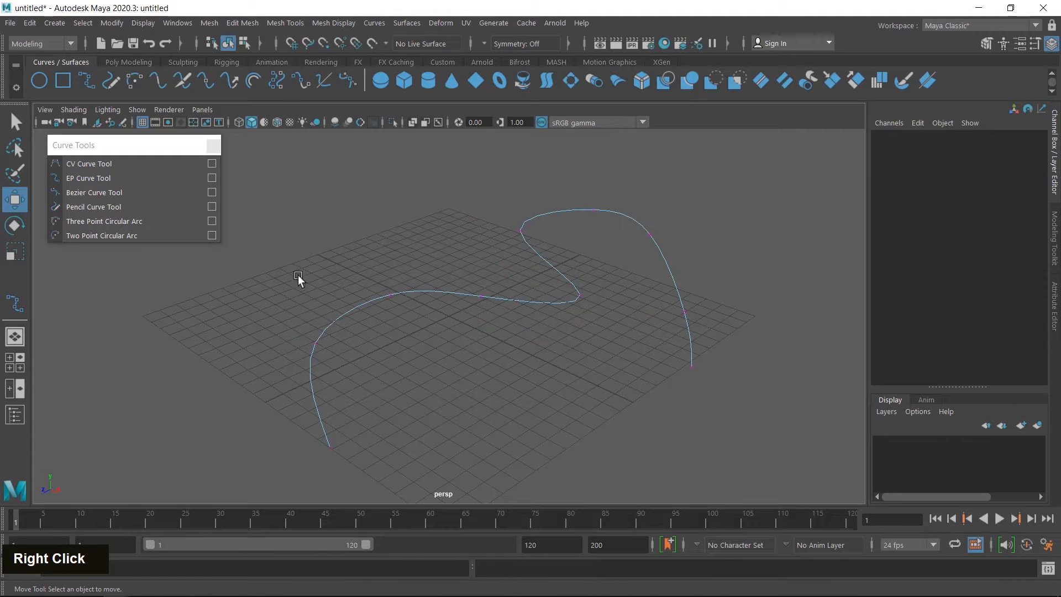
left_click_drag(298, 274, 428, 349)
left_click_drag(373, 259, 372, 282)
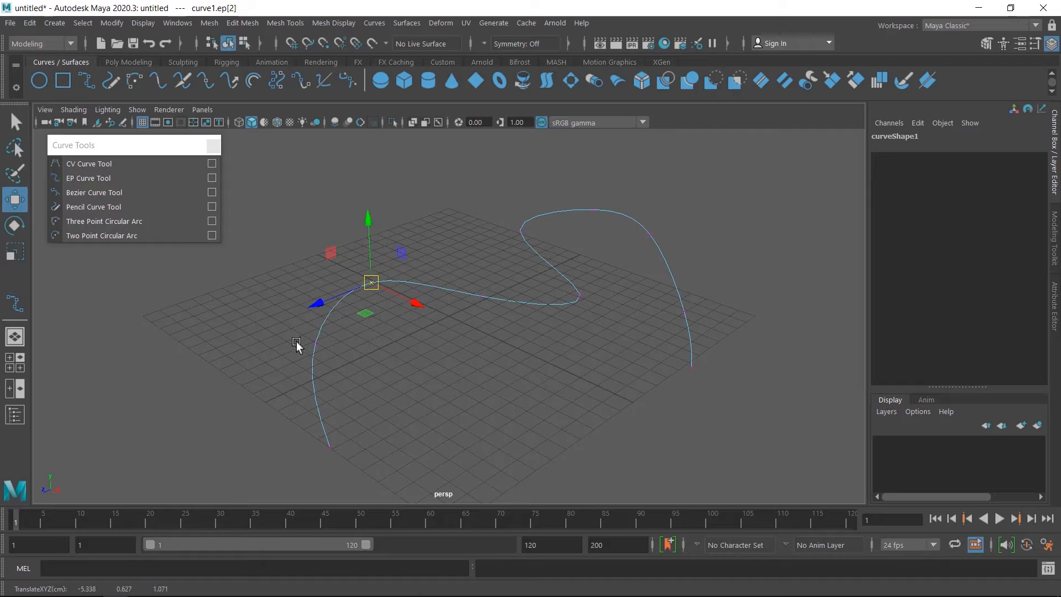
left_click_drag(284, 355, 317, 459)
key("ctrl+z")
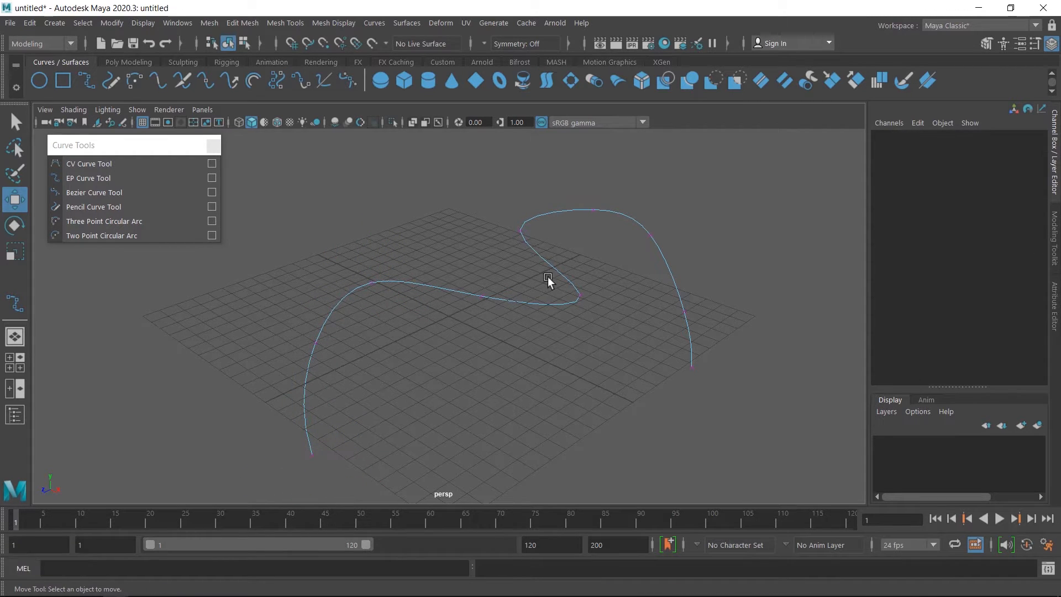
left_click_drag(548, 277, 570, 295)
mouse_move(590, 197)
left_mouse_down()
mouse_move(633, 224)
mouse_move(608, 229)
mouse_move(593, 198)
left_mouse_up()
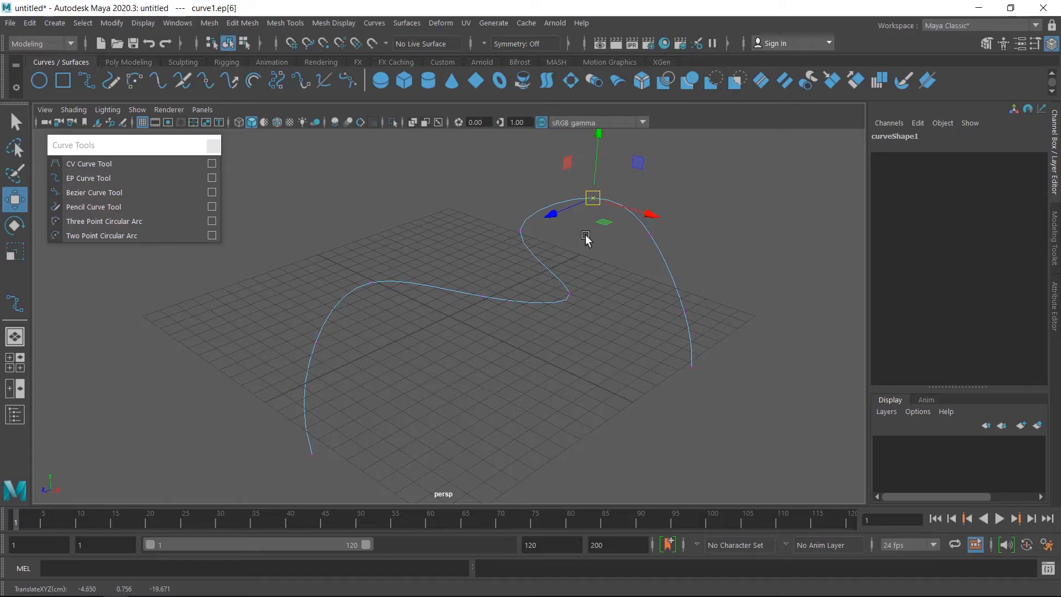
- Reshape the curve's bends in control vertex mode by moving five control vertices, and select the vertices at its end
right_click_drag(577, 241, 507, 235)
mouse_move(323, 243)
left_mouse_down()
mouse_move(387, 280)
mouse_move(339, 253)
left_mouse_up()
mouse_move(284, 328)
left_mouse_down()
mouse_move(344, 364)
mouse_move(308, 339)
mouse_move(285, 344)
left_mouse_up()
left_click_drag(453, 210, 454, 234)
left_click_drag(600, 289, 533, 308)
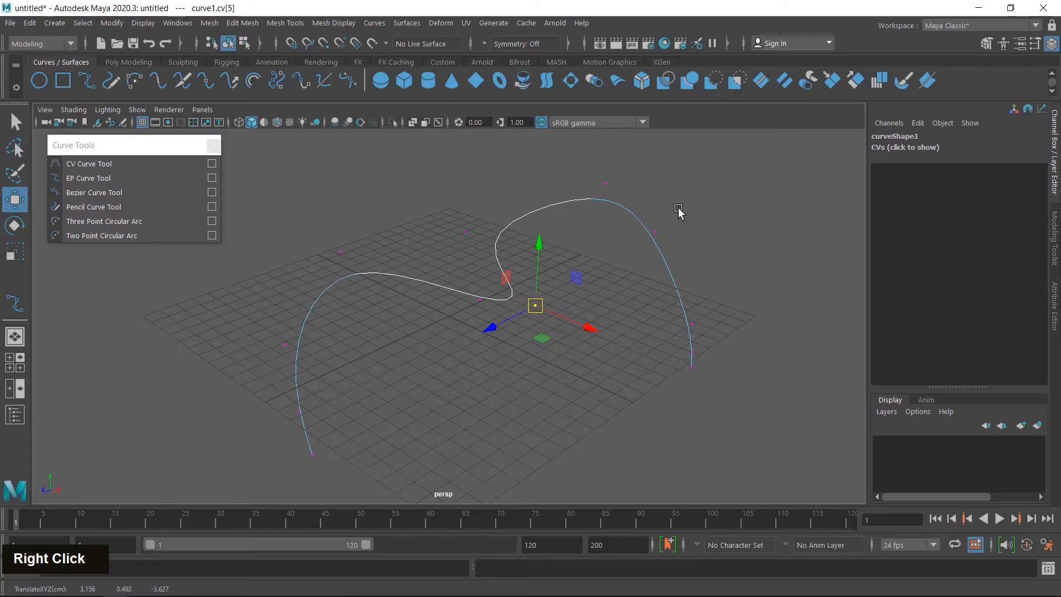
left_click_drag(685, 204, 701, 239)
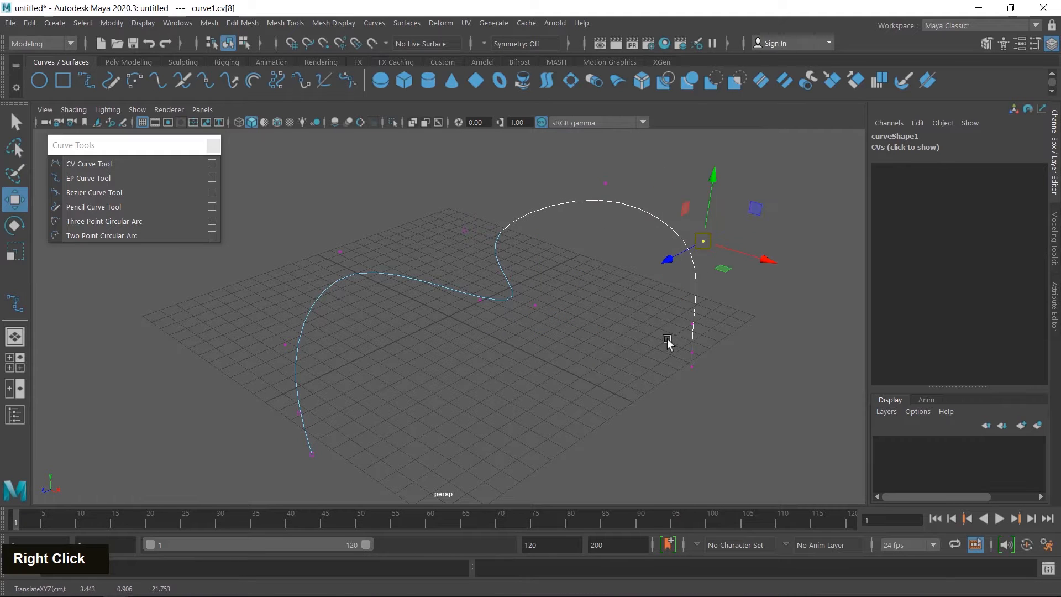
left_click_drag(670, 346, 709, 411)
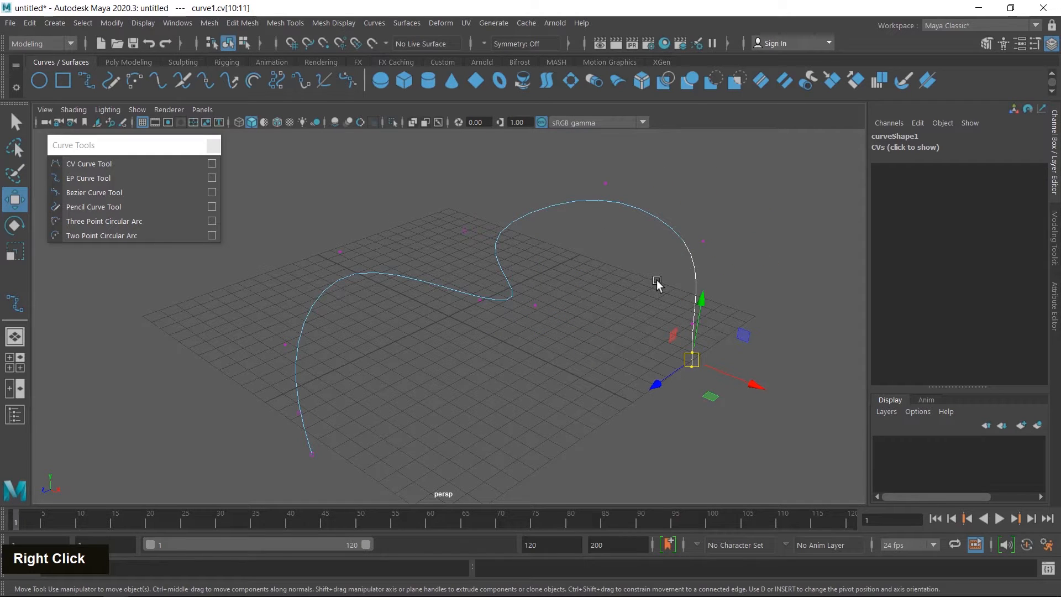
- Return the curve to object mode with the whole curve selected and show the four-view layout
right_click_drag(656, 280, 724, 213)
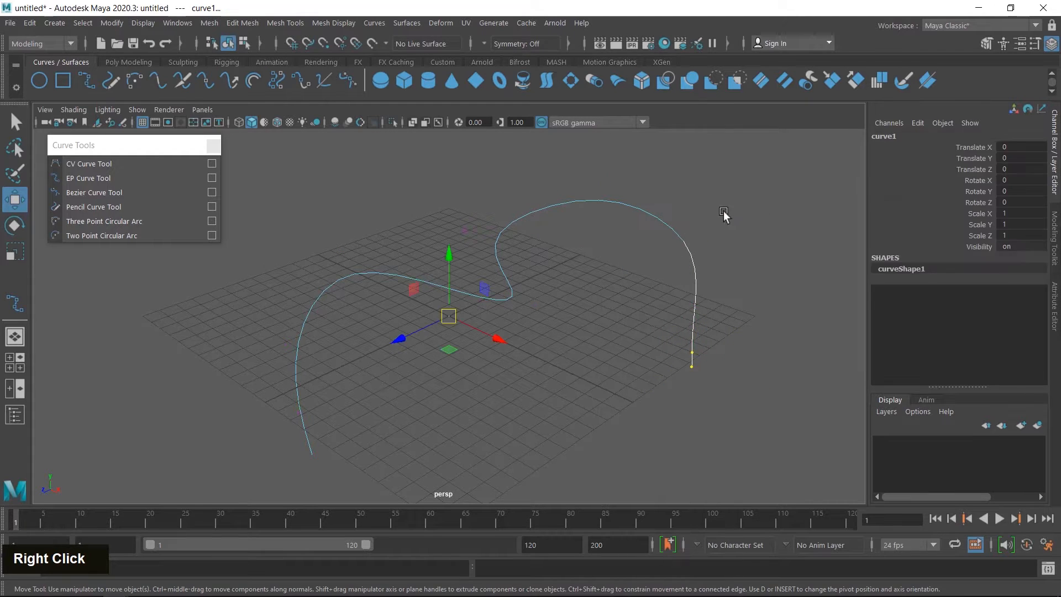
left_click(606, 302)
left_click(469, 279)
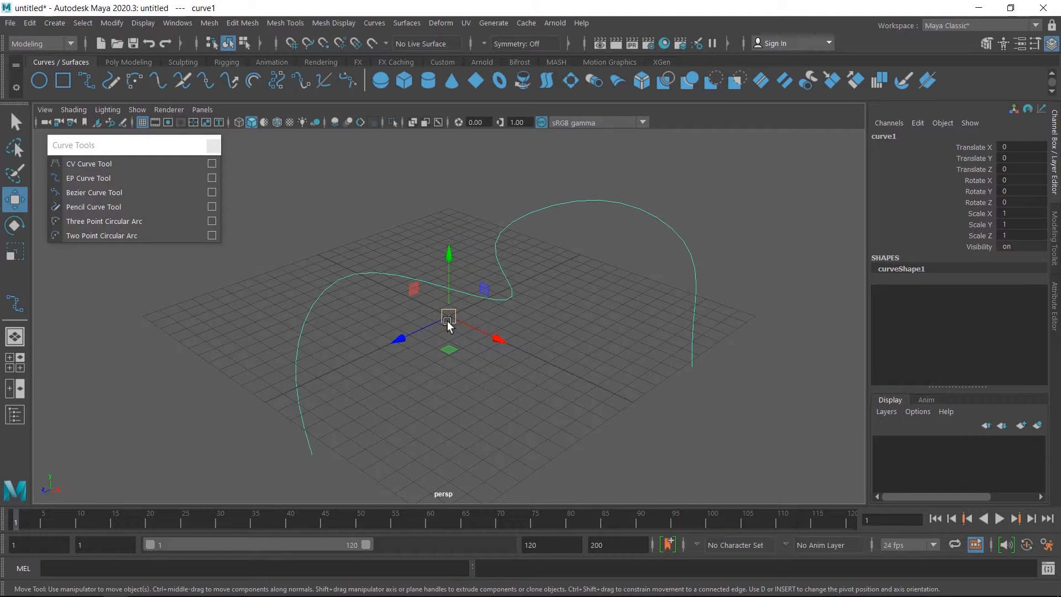
key("space")
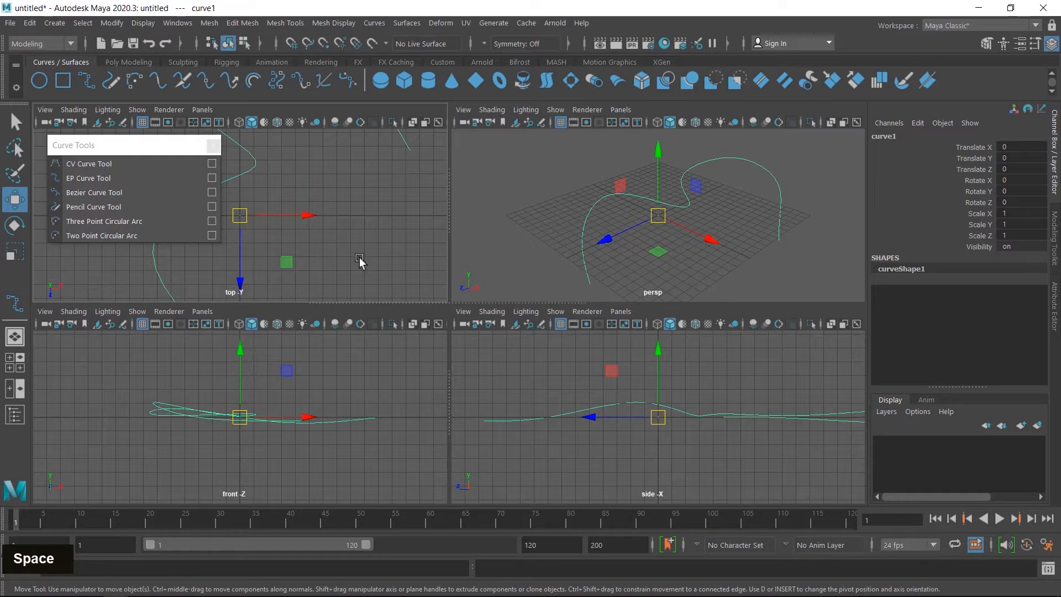
- Enlarge the top view to fill the workspace with the whole curve in view, and reselect the curve
key("space")
scroll(456, 339, "up", 2)
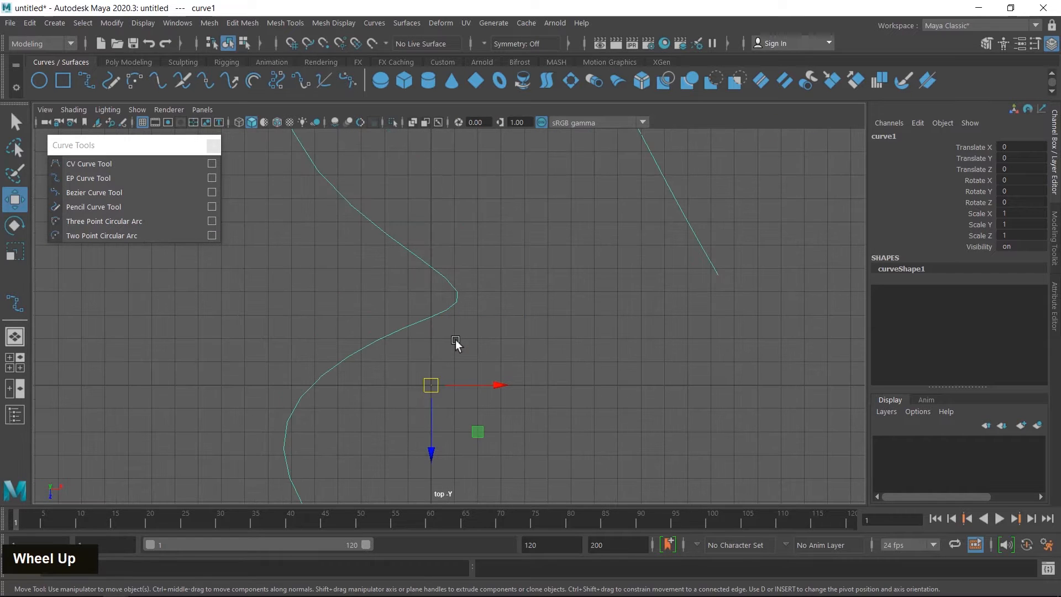
scroll(455, 339, "down", 1)
scroll(455, 340, "down", 2)
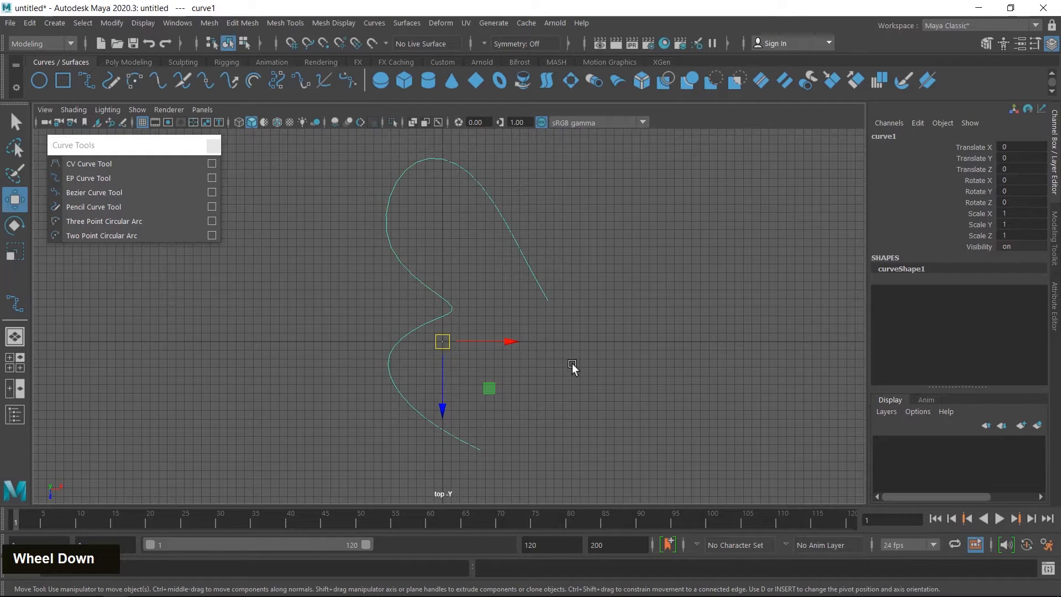
left_click(589, 398)
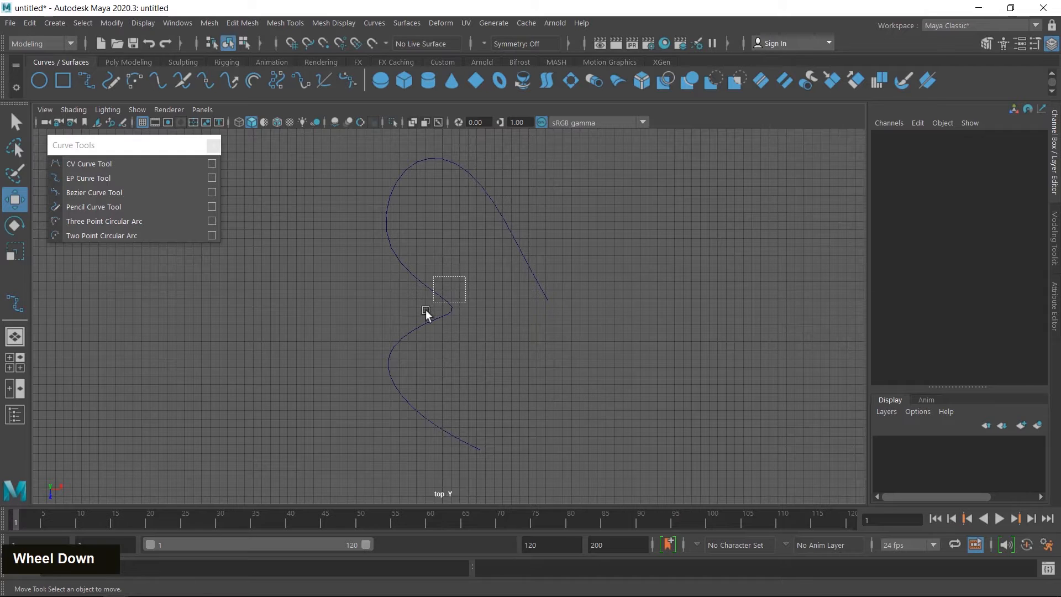
left_click_drag(425, 310, 426, 312)
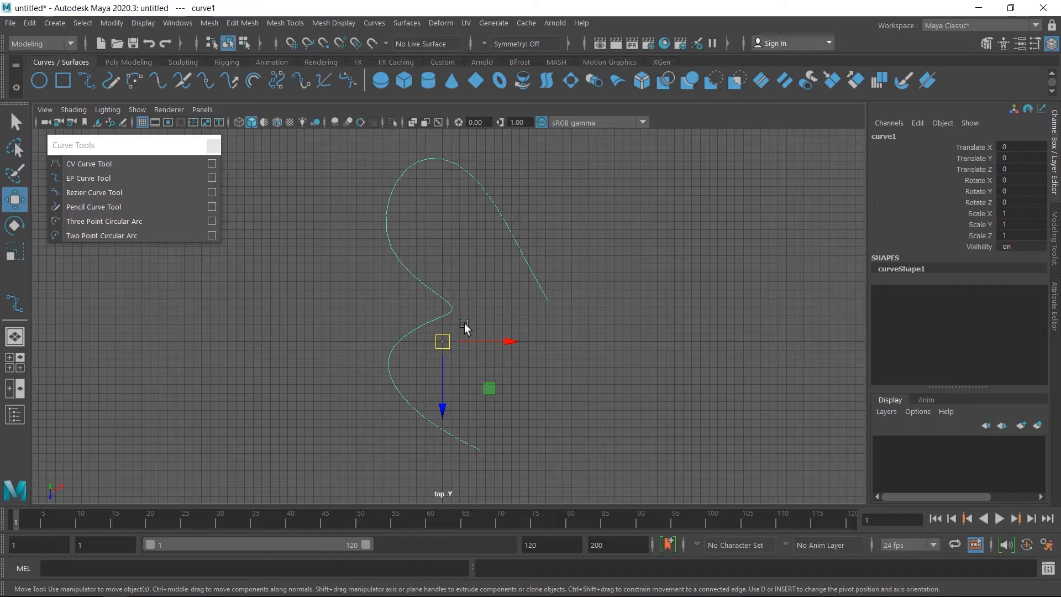
- Move the curve's pivot from the origin to the curve's right-hand end point
key("d")
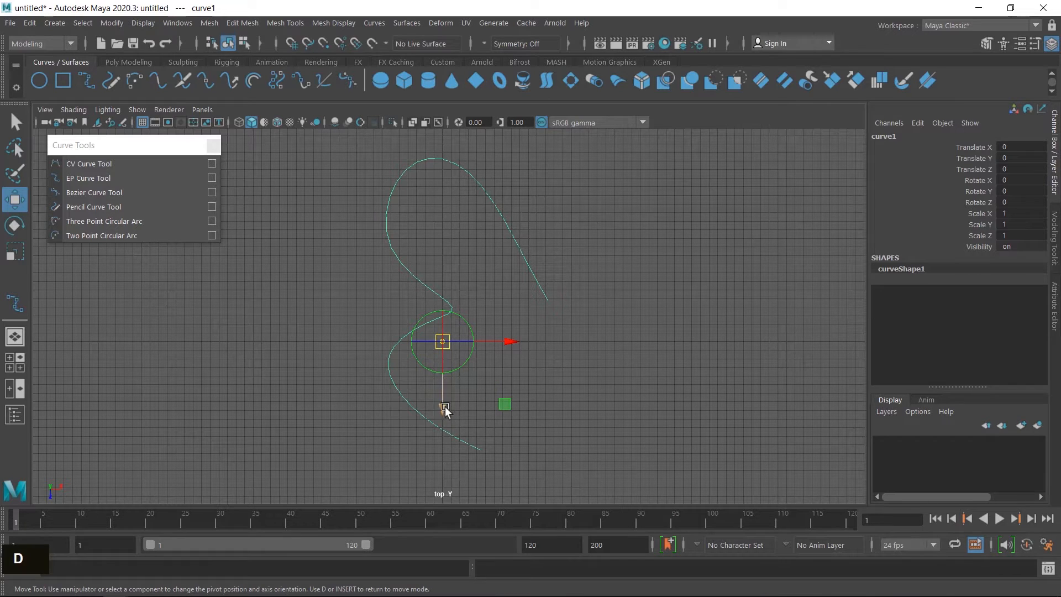
left_click_drag(442, 407, 443, 321)
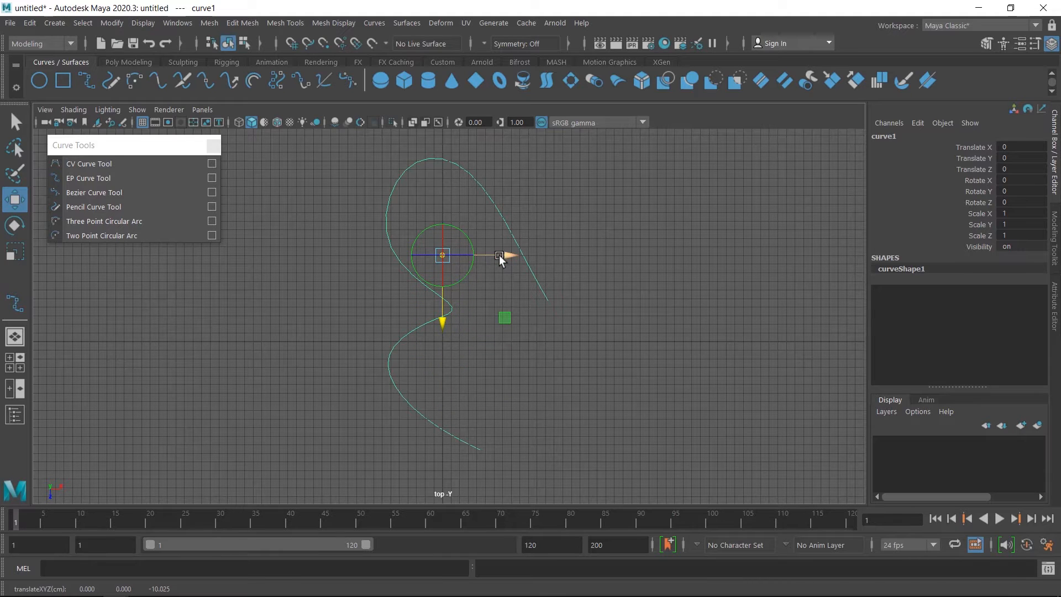
left_click_drag(500, 254, 549, 301)
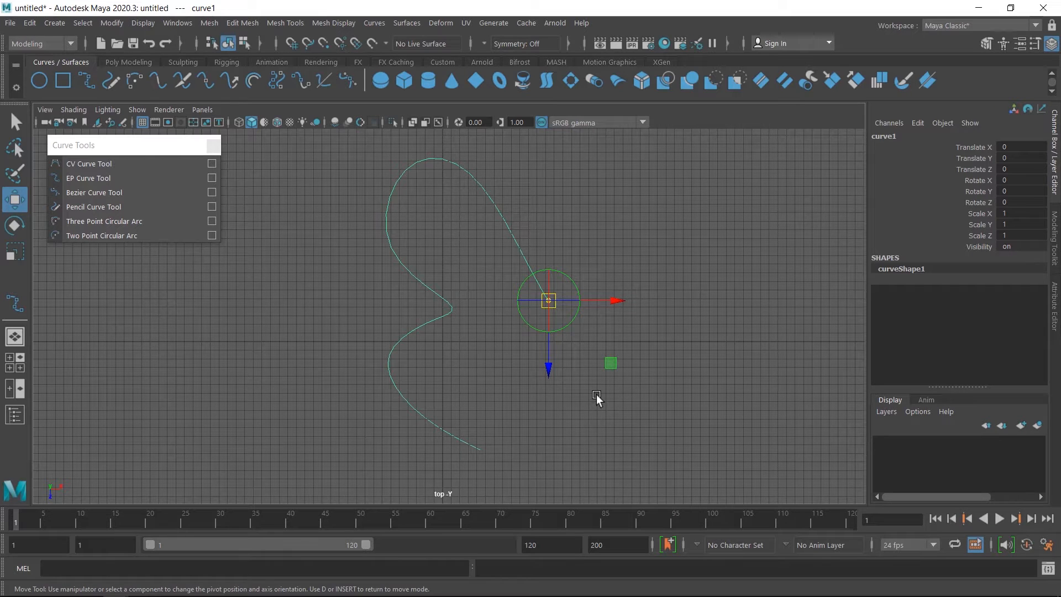
key("d")
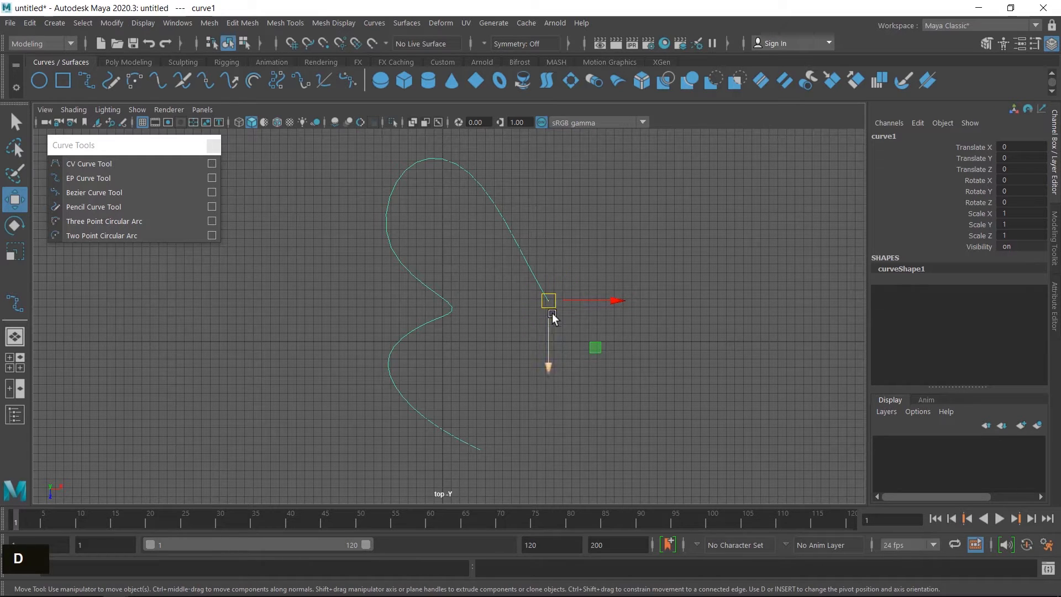
- Rotate the curve about -24.5 degrees in Y around its end-point pivot and move it to about X -0.45, Z 5.01
mouse_move(549, 302)
left_mouse_down()
mouse_move(550, 282)
mouse_move(532, 293)
left_mouse_up()
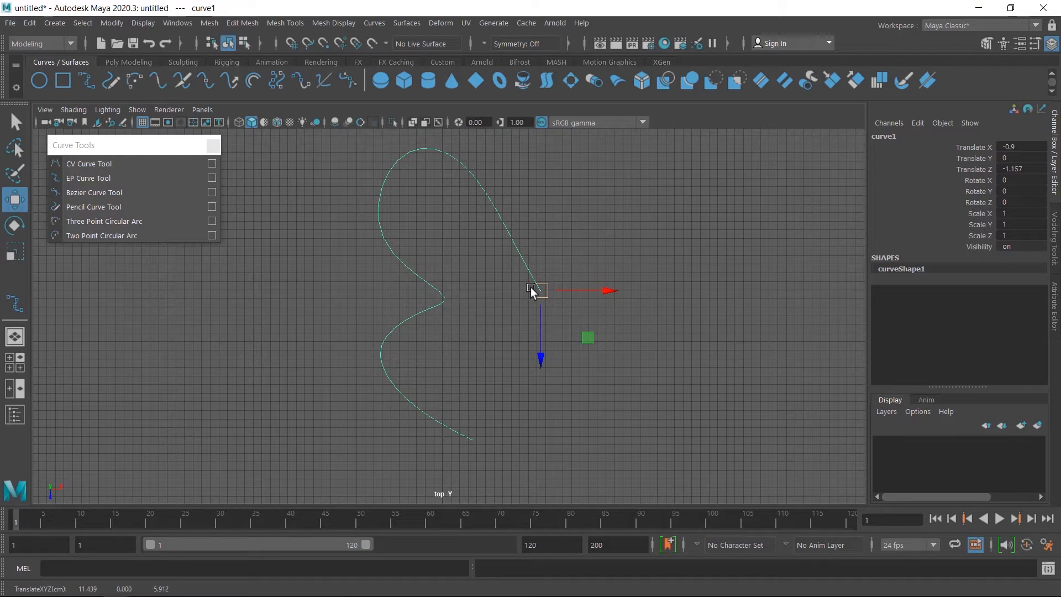
key("r")
key("e")
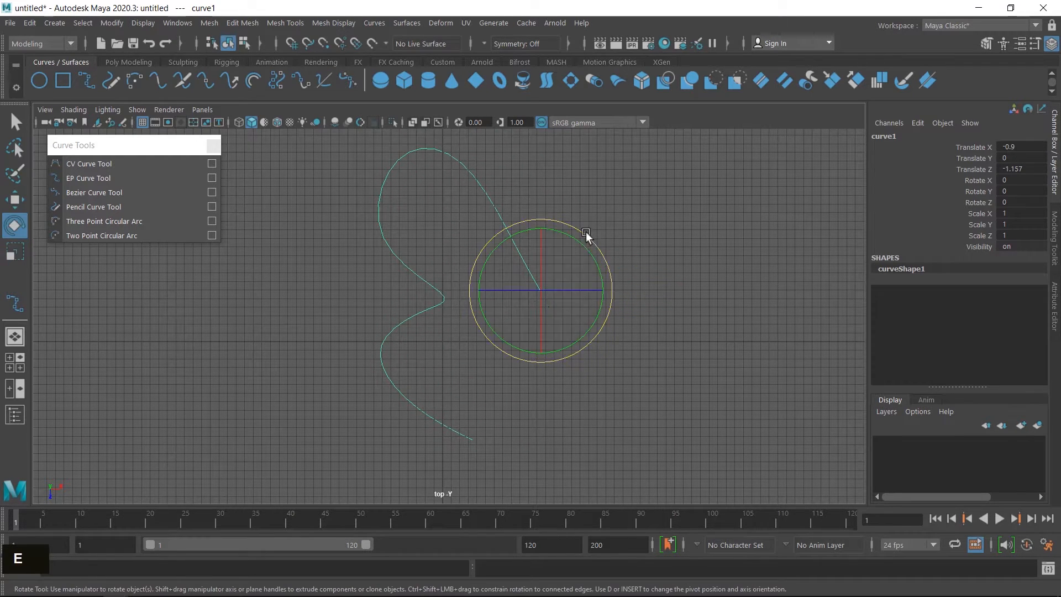
left_click_drag(578, 228, 611, 268)
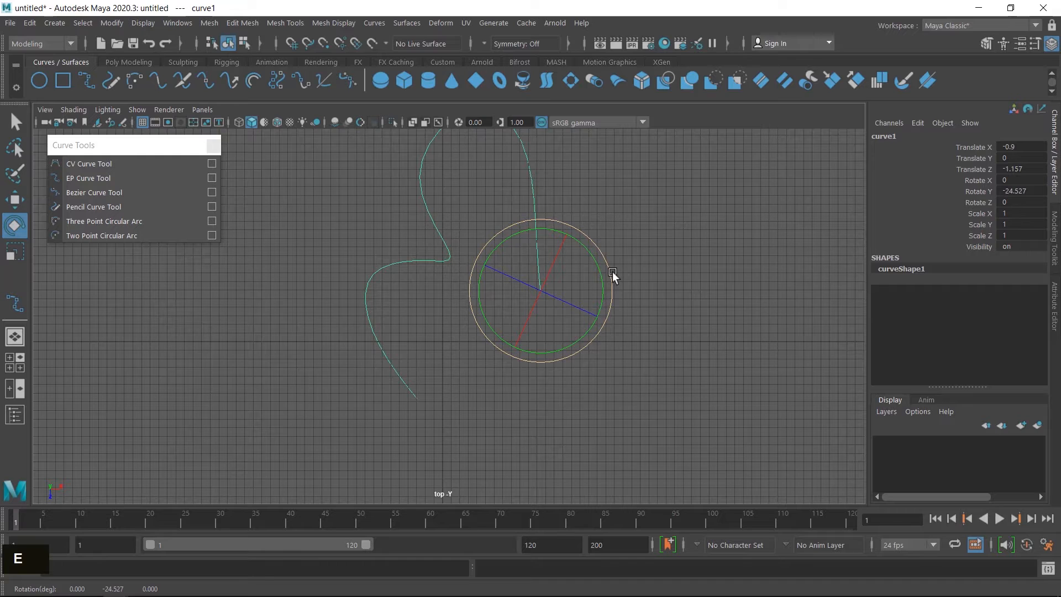
key("w")
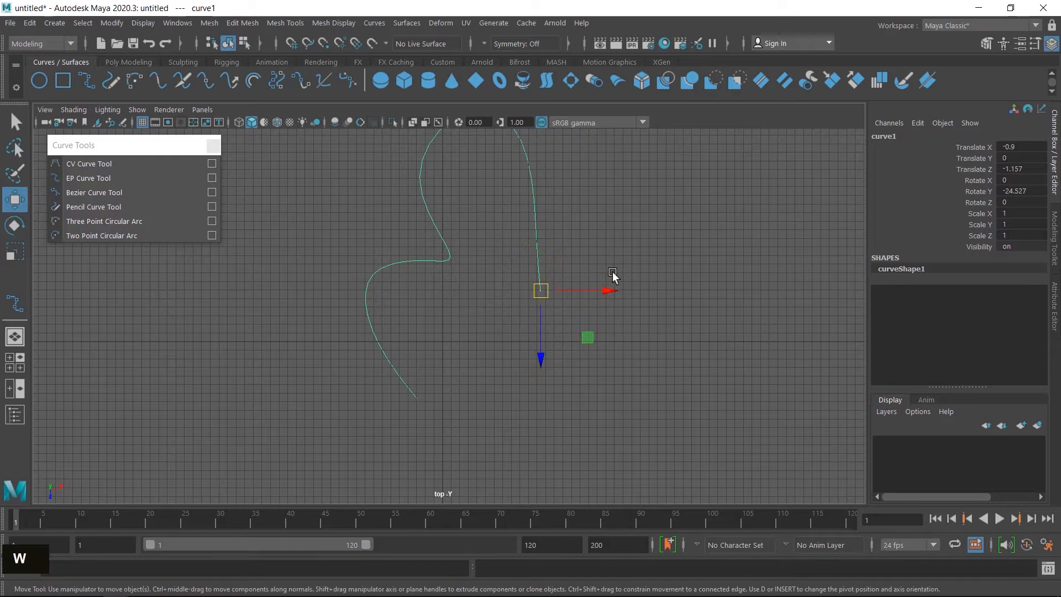
left_click_drag(541, 290, 592, 335)
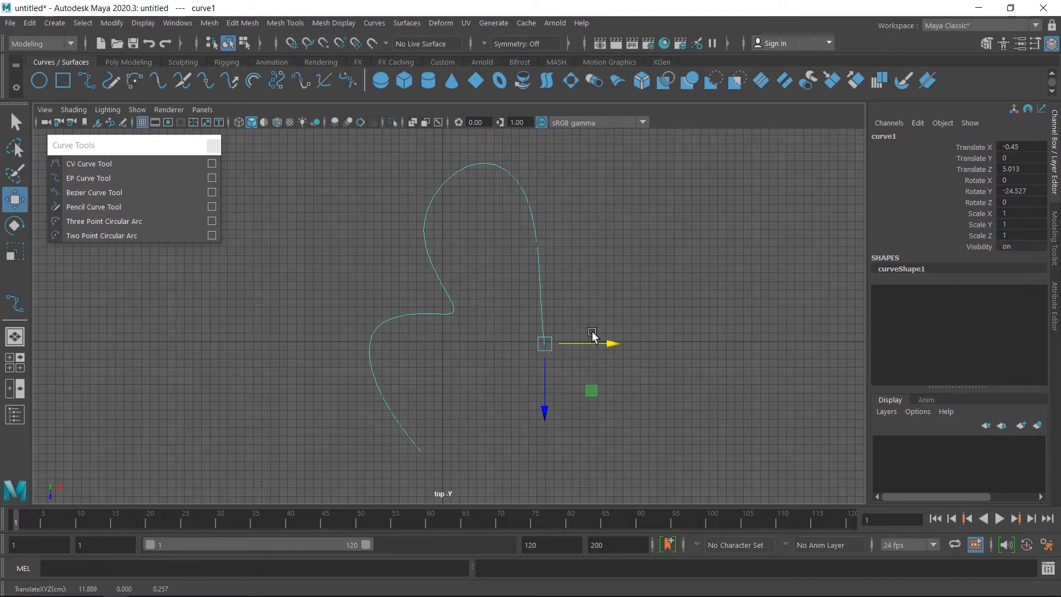
- Relocate the pivot onto the curve's lower-left bend and move the curve to about X 2.06, Z 6.68
key("Insert")
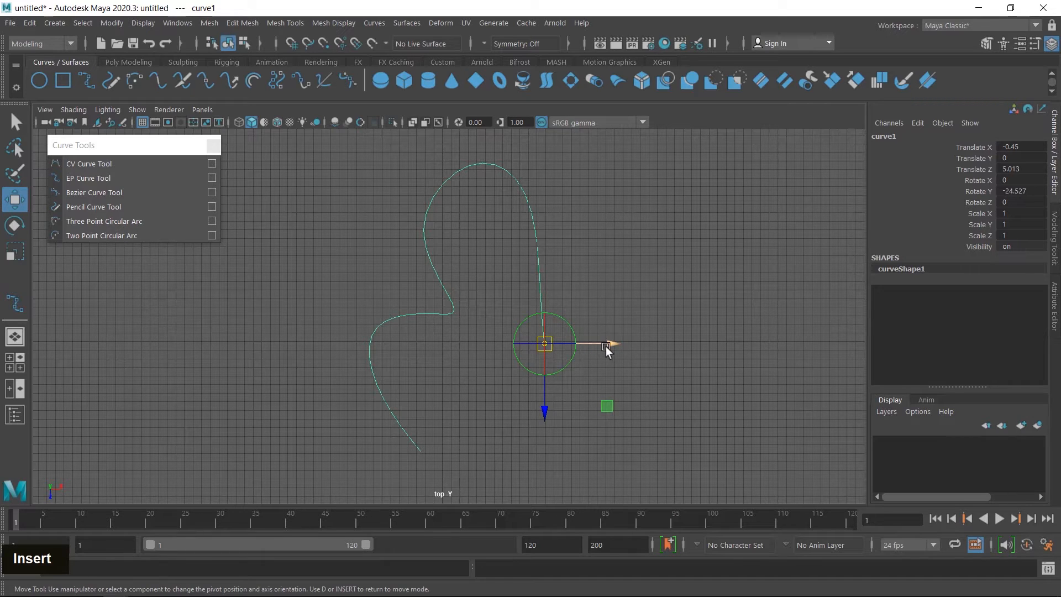
left_click_drag(606, 346, 515, 359)
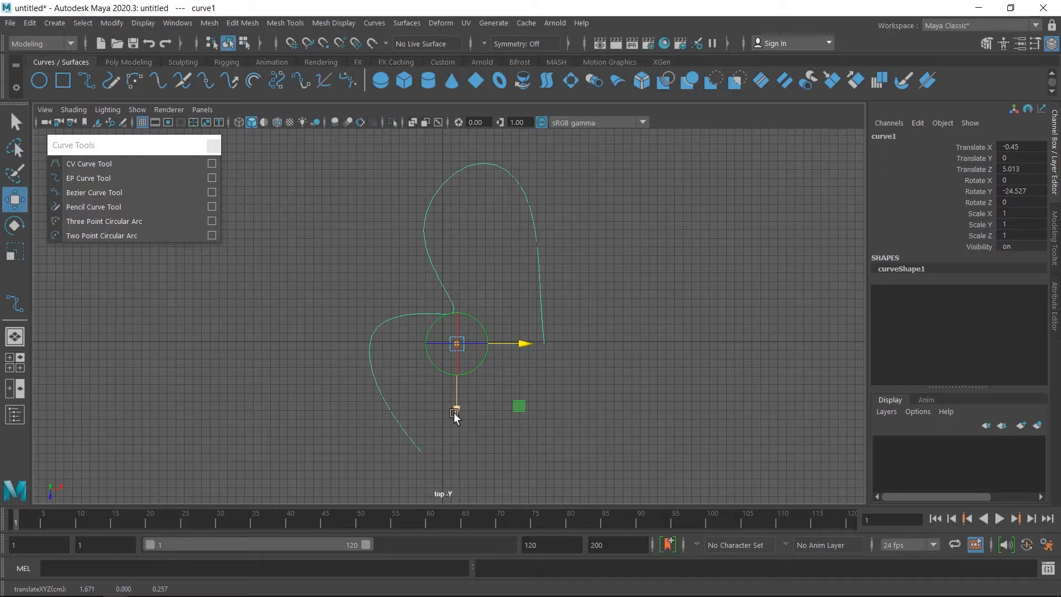
left_click_drag(453, 413, 421, 272)
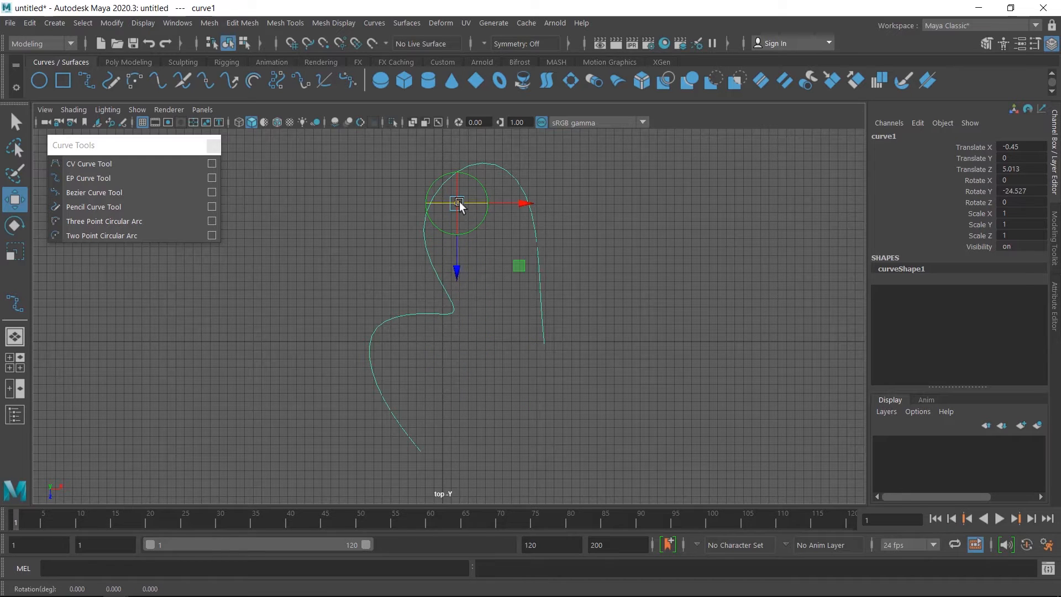
left_click_drag(459, 201, 406, 317)
left_click_drag(464, 205, 376, 367)
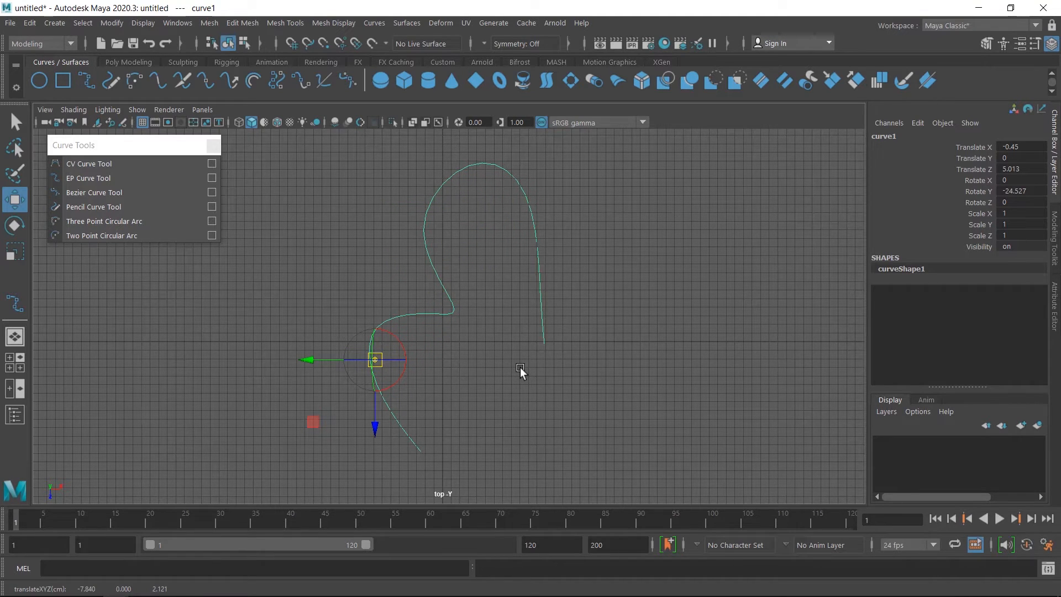
key("Insert")
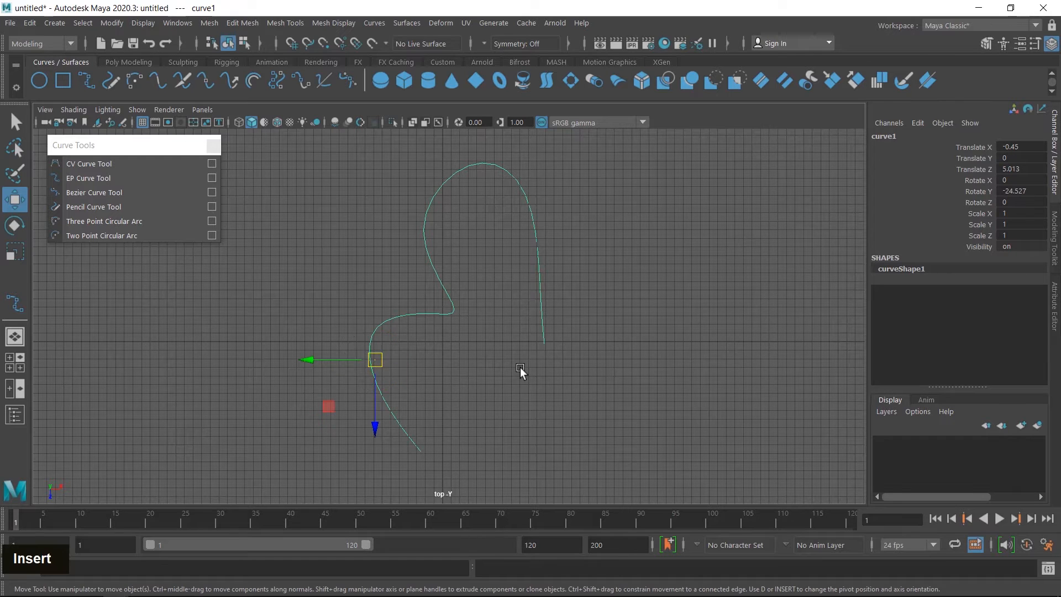
mouse_move(380, 364)
left_mouse_down()
mouse_move(264, 370)
mouse_move(467, 366)
mouse_move(327, 377)
mouse_move(393, 378)
left_mouse_up()
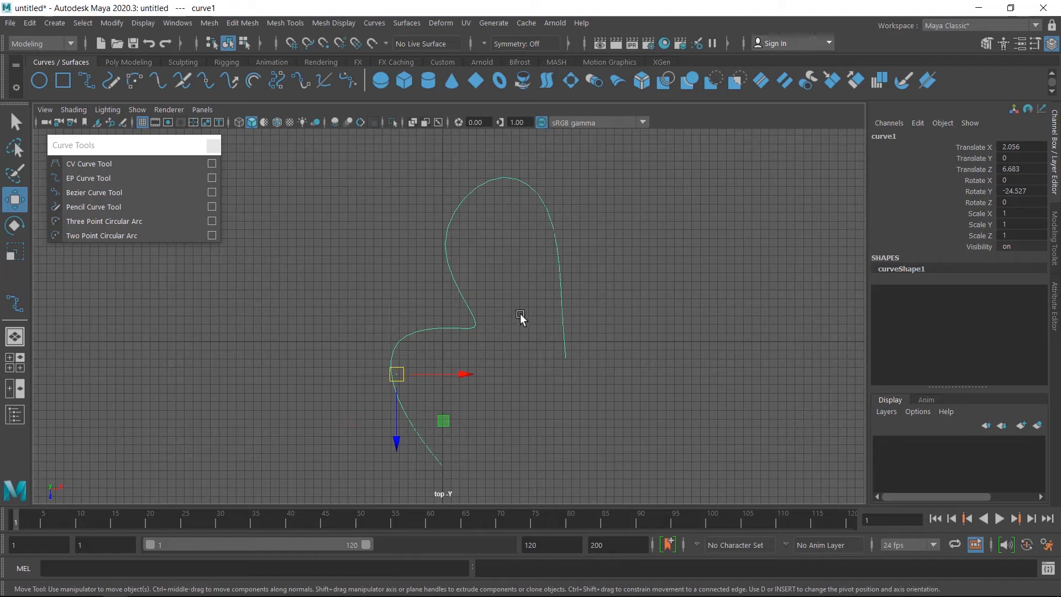
- Compare the curve's shape attributes in the Attribute Editor with its transform values in the Channel Box, switching between both repeatedly
left_click(1022, 45)
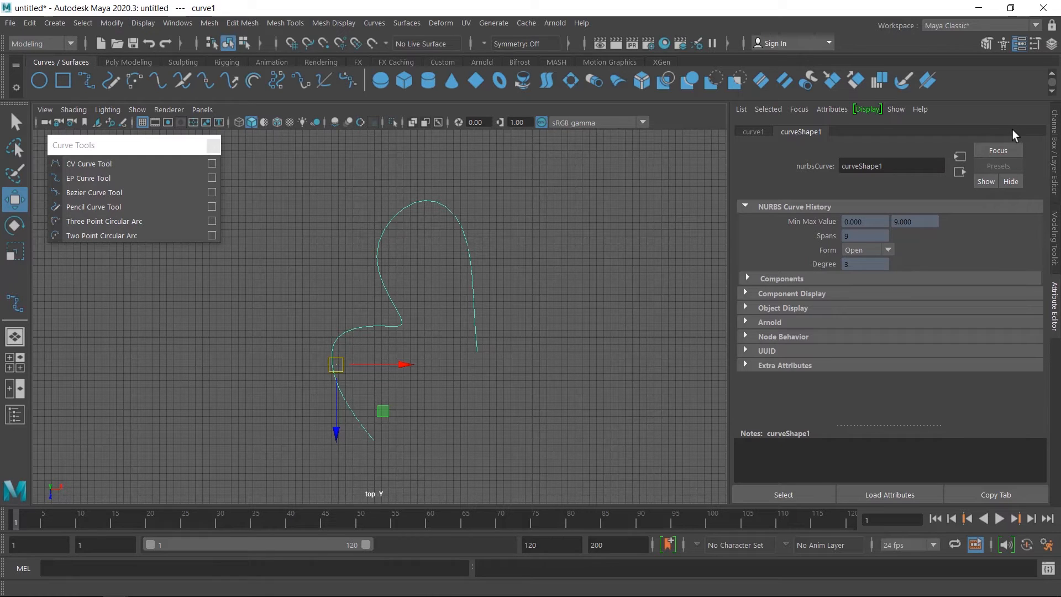
left_click(1051, 45)
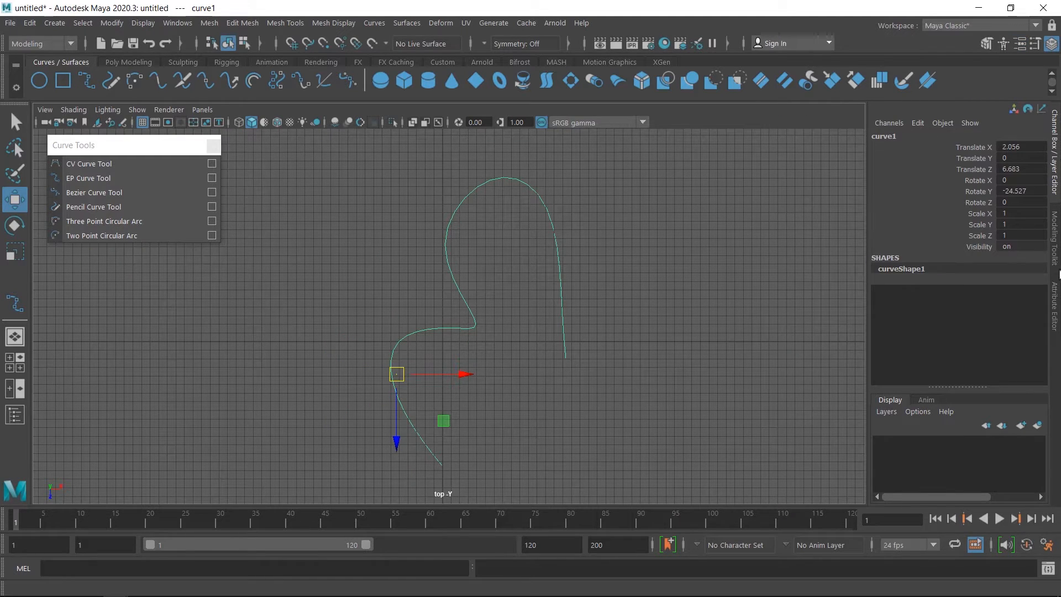
left_click(1056, 311)
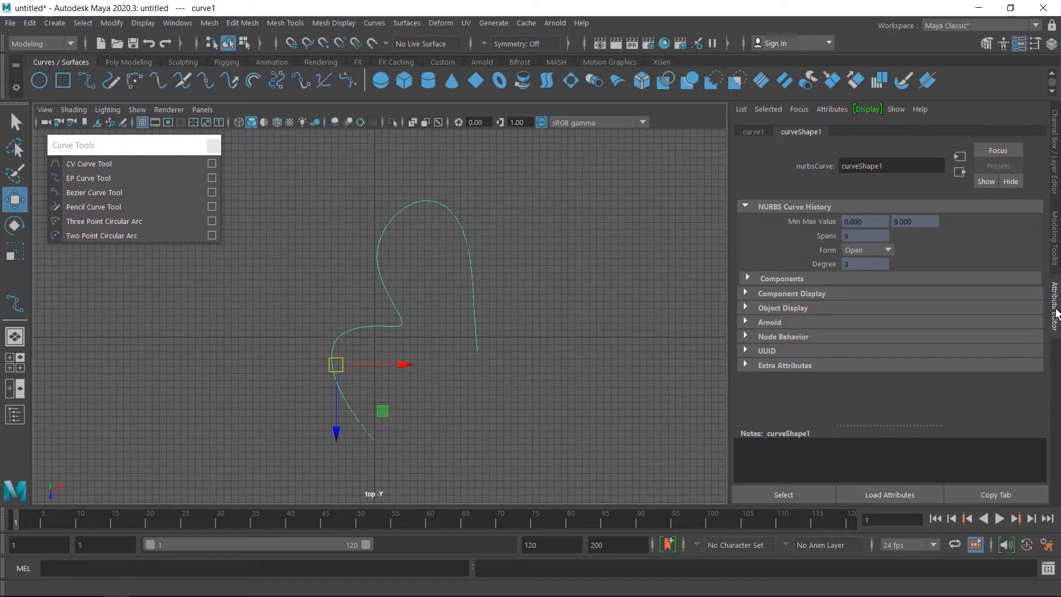
left_click(1058, 160)
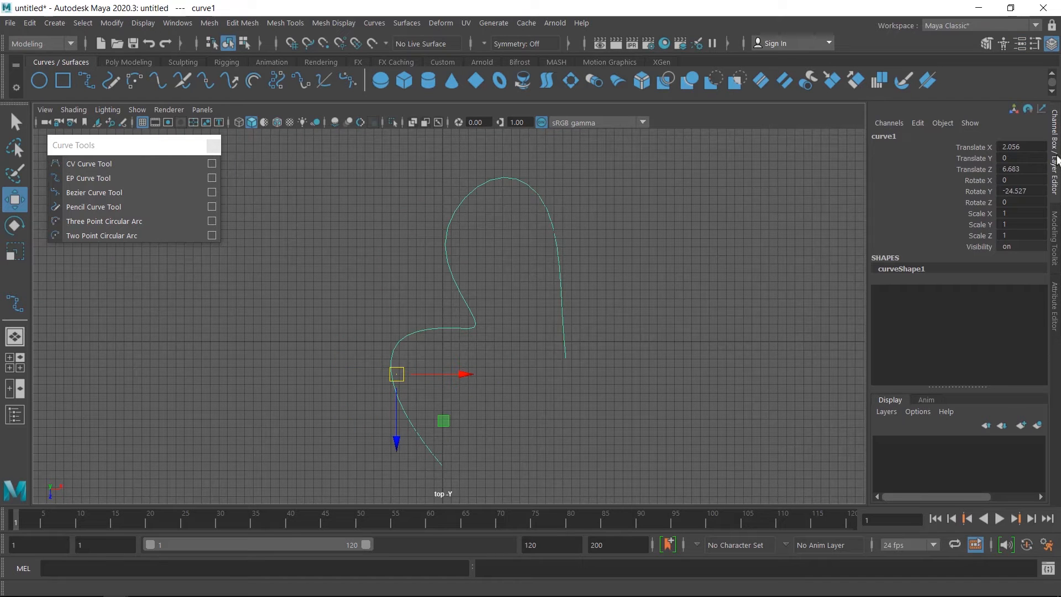
left_click(1055, 313)
left_click(1057, 164)
key("ctrl+a")
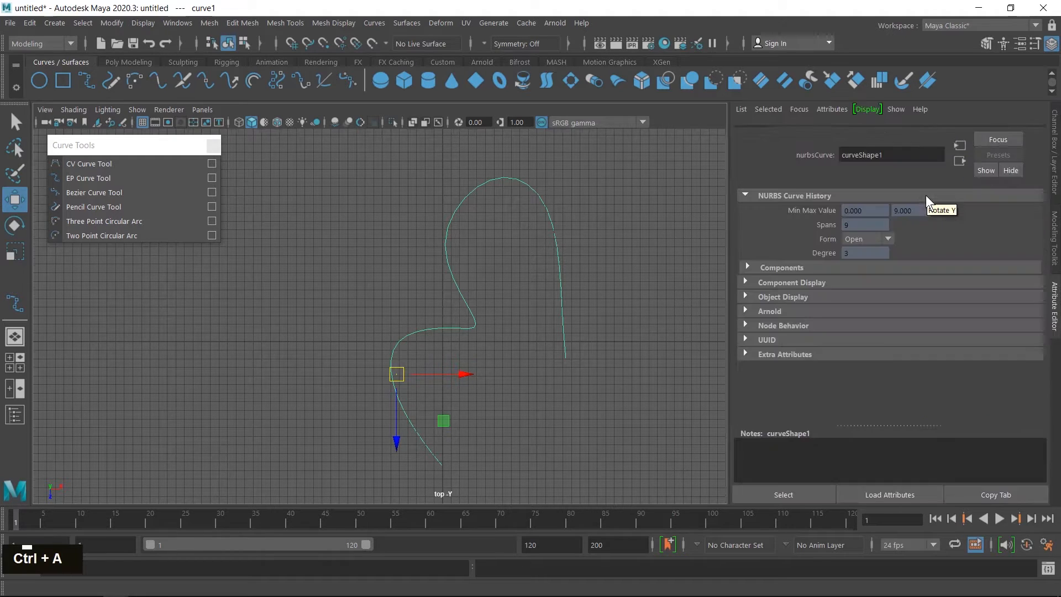
key("ctrl+a")
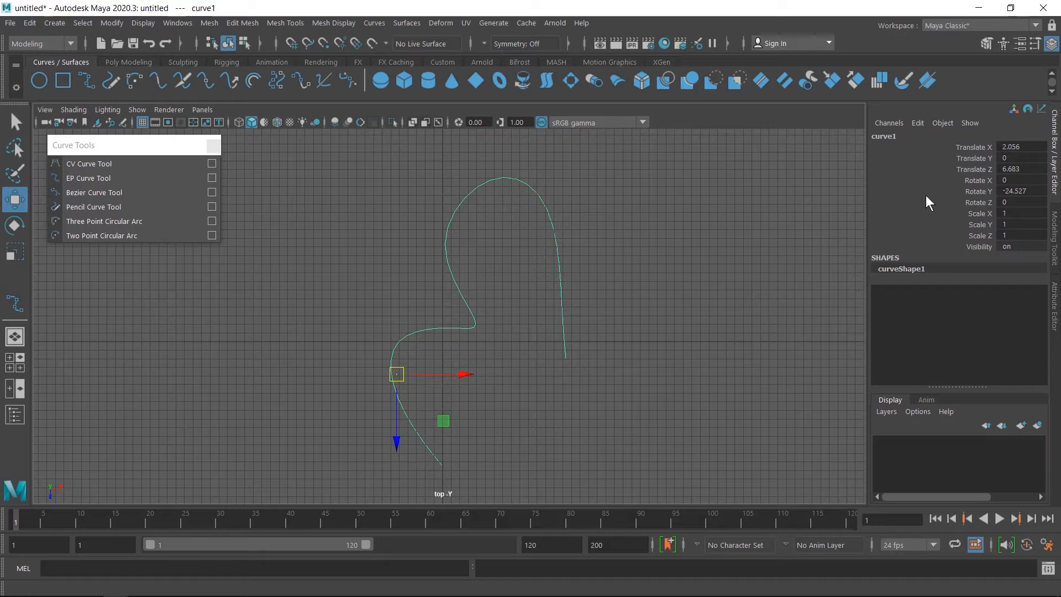
key("ctrl+a")
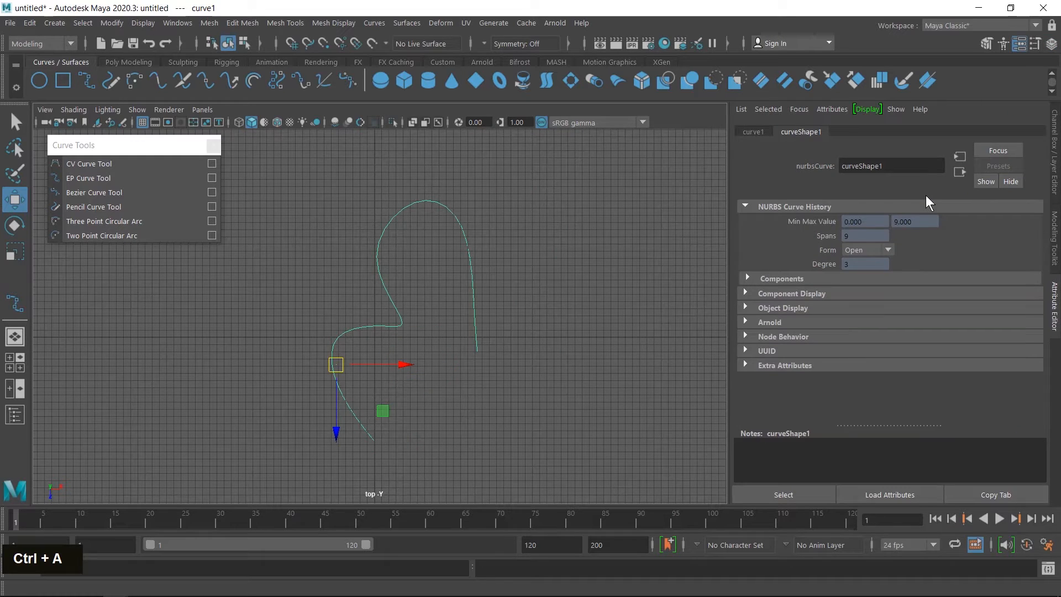
key("ctrl+a")
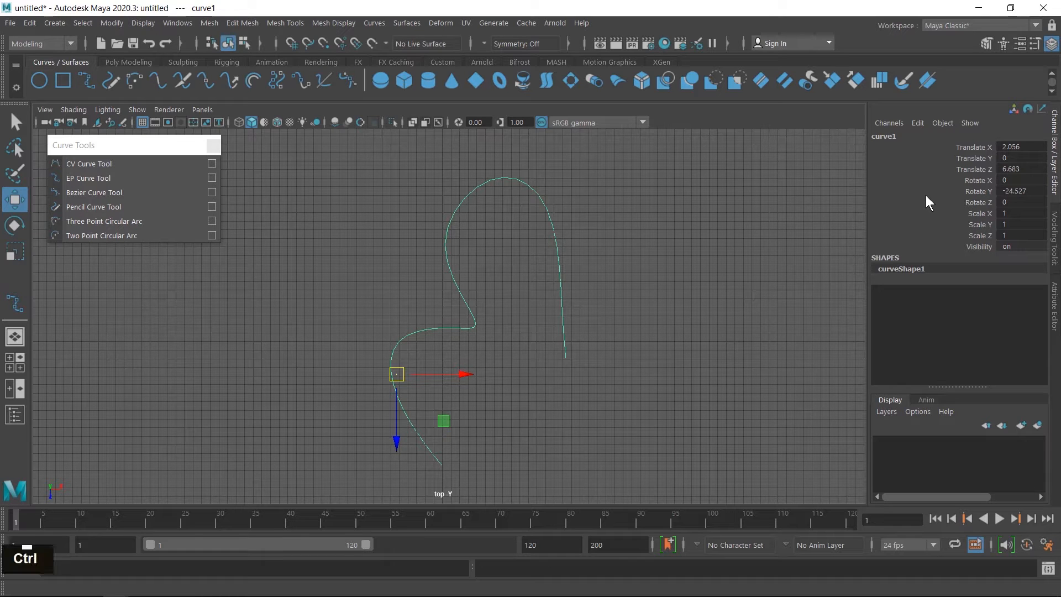
key("ctrl+a")
key("ctrl+a")
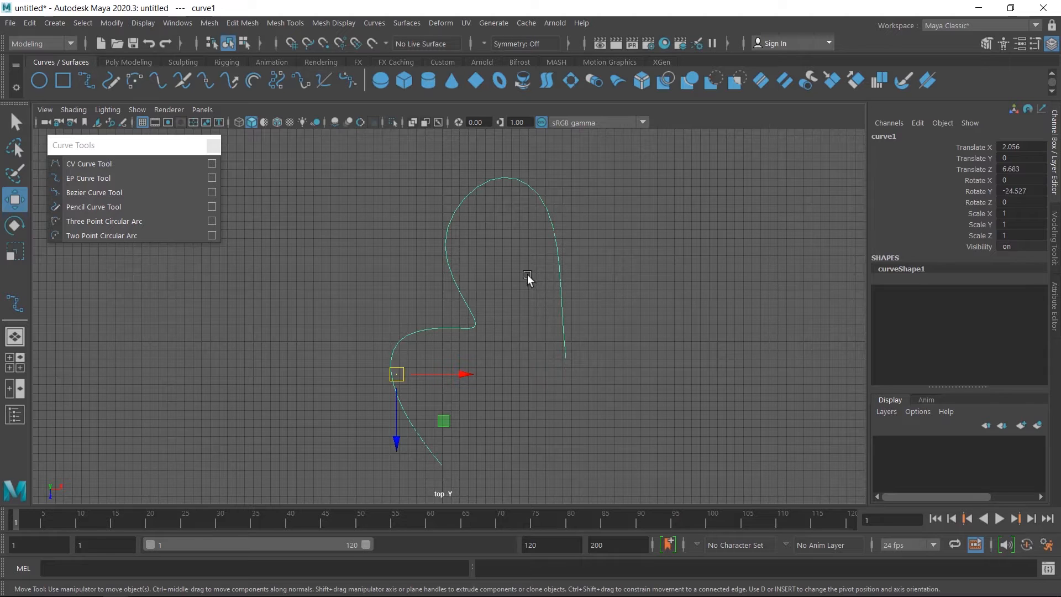
- Select three of the curve's control vertices one after another in control vertex mode and return to object mode
right_click_drag(531, 260, 467, 231)
left_click_drag(580, 210, 579, 209)
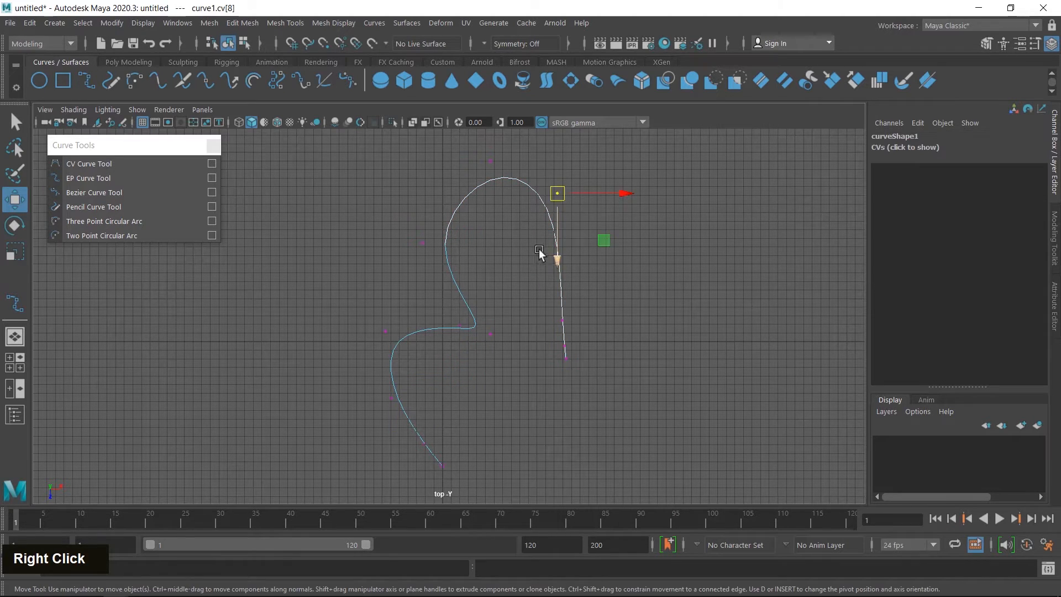
left_click_drag(471, 301, 515, 358)
left_click_drag(354, 310, 435, 370)
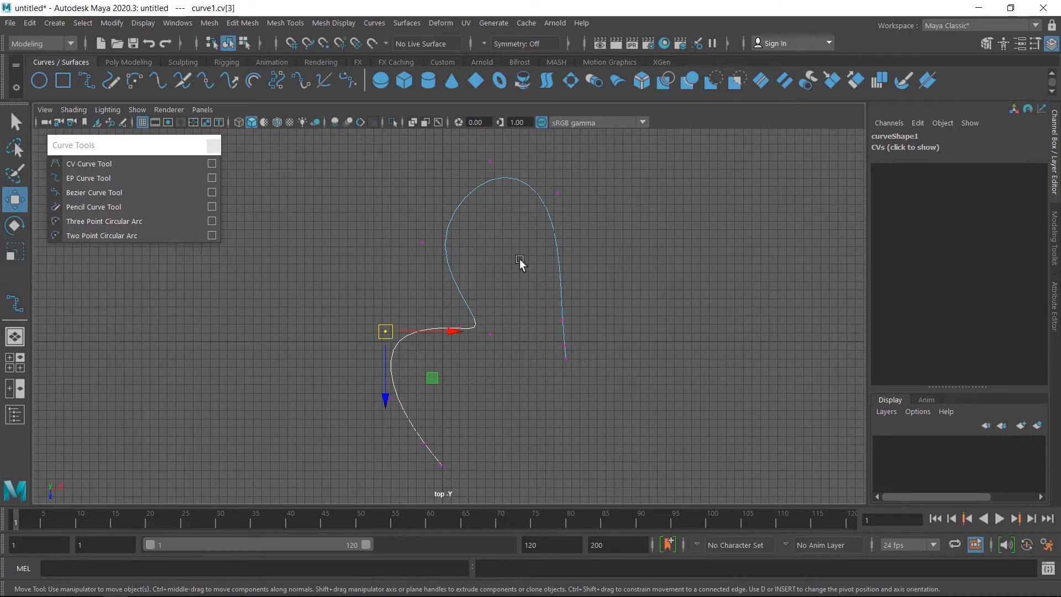
right_click_drag(519, 257, 611, 213)
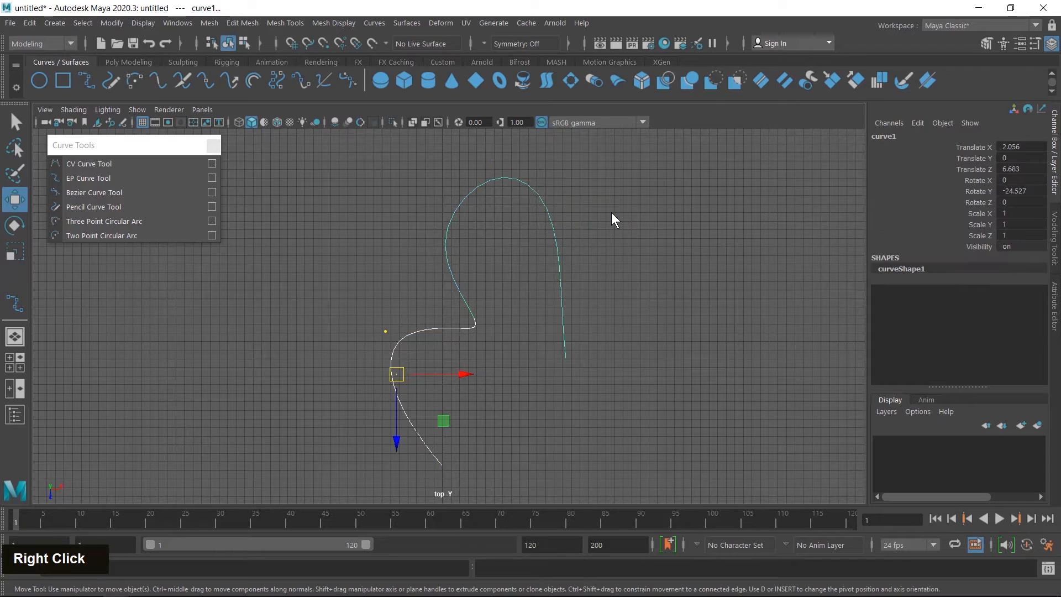
- Close the floating Curve Tools list and switch the top view's grid off and back on
left_click(210, 145)
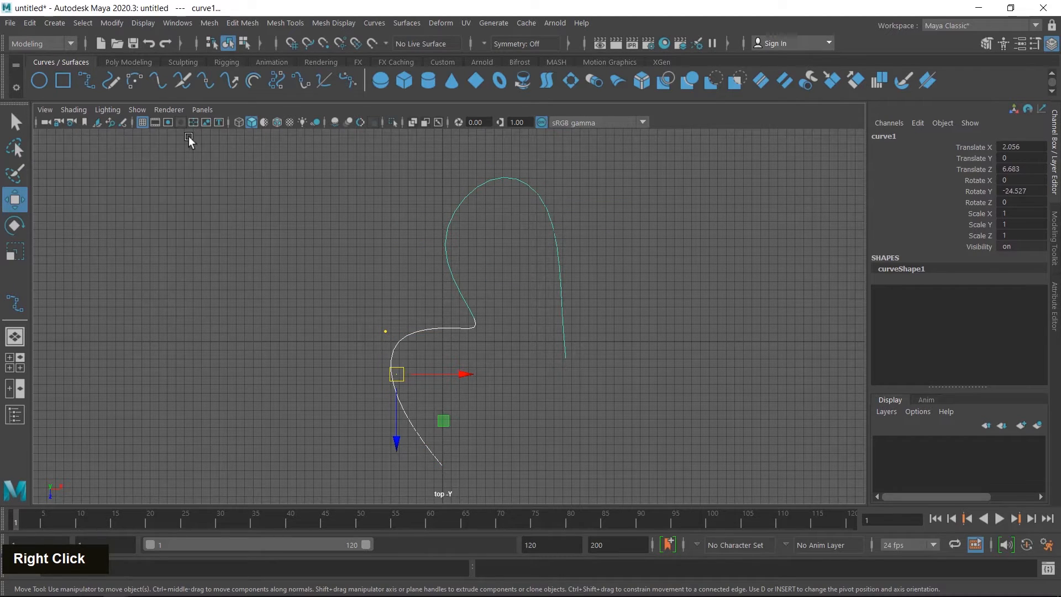
left_click(141, 123)
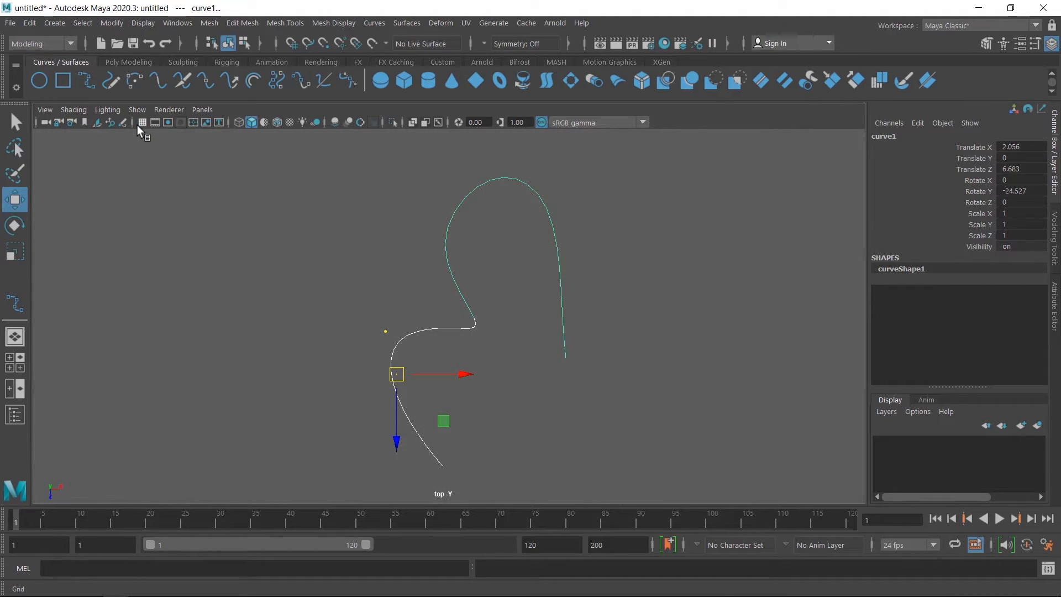
left_click(139, 123)
left_click(139, 123)
left_click(138, 123)
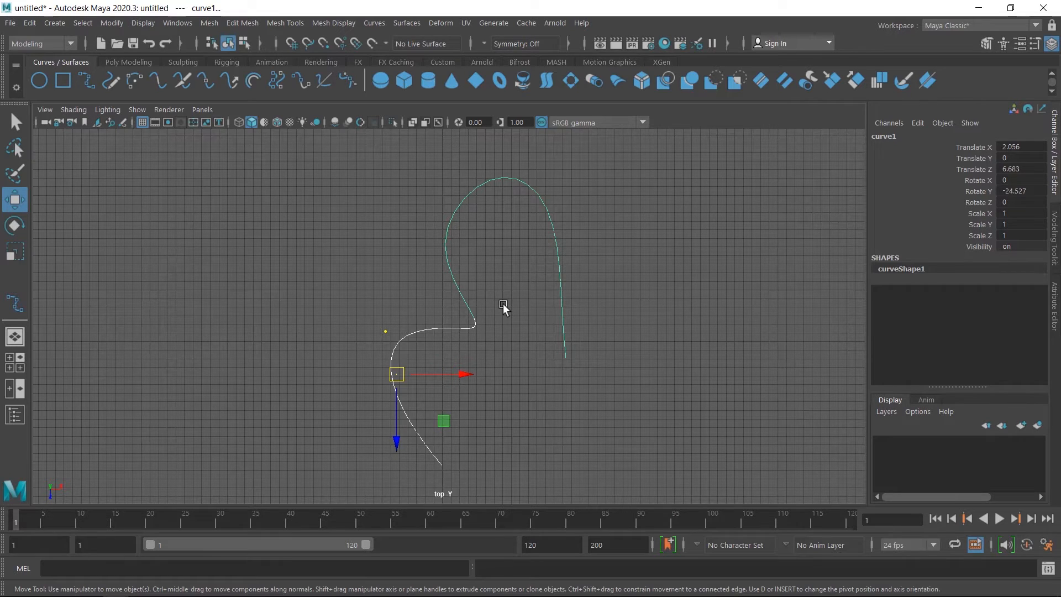
key("alt")
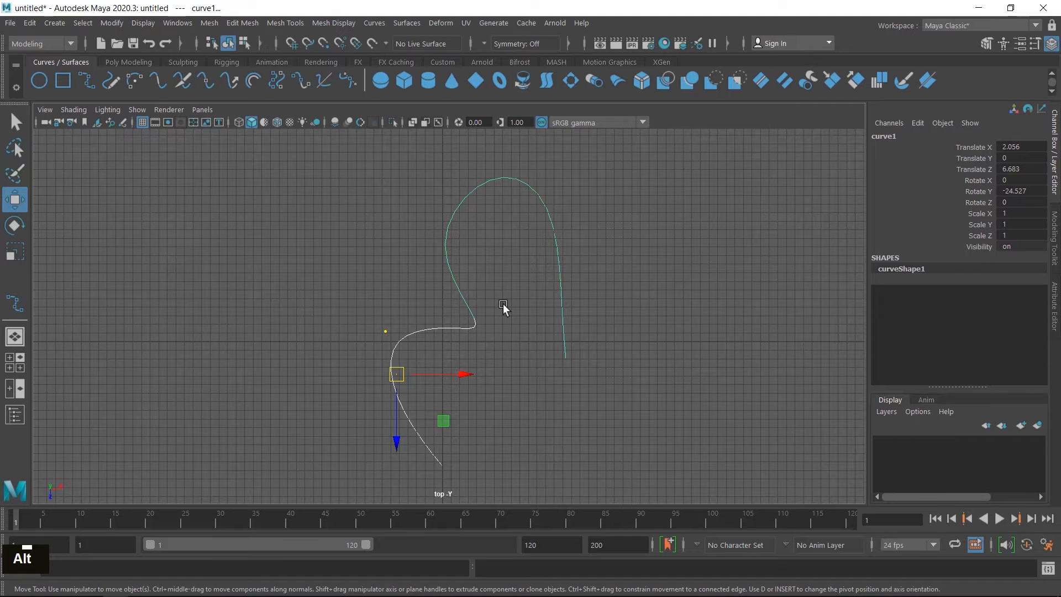
- Cycle the top view's background through the light grey, blue gradient and black options and back to the default grey
key("alt+b")
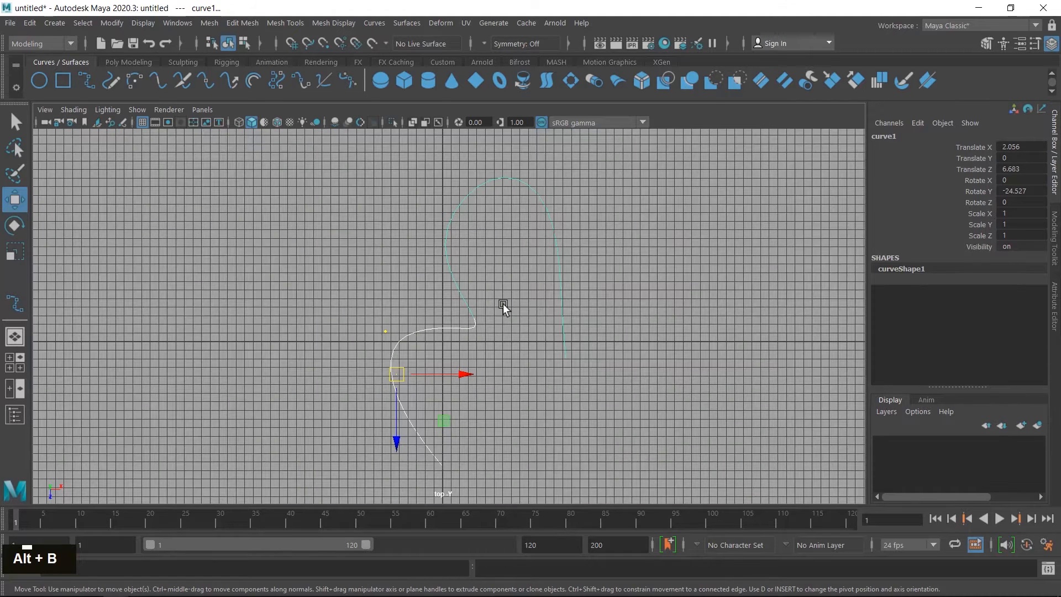
key("alt")
key("alt+b")
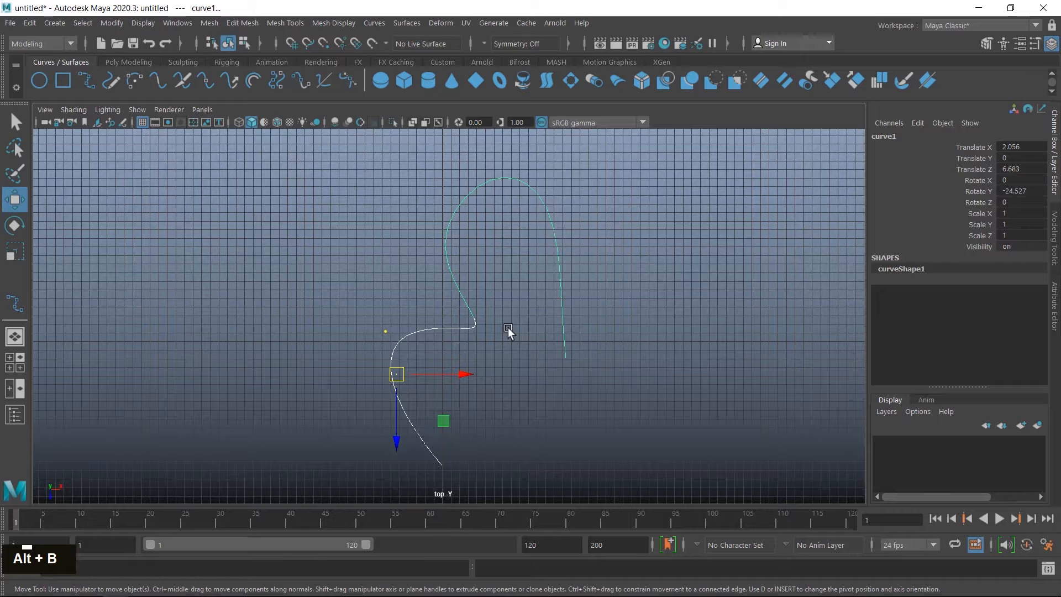
key("alt+b")
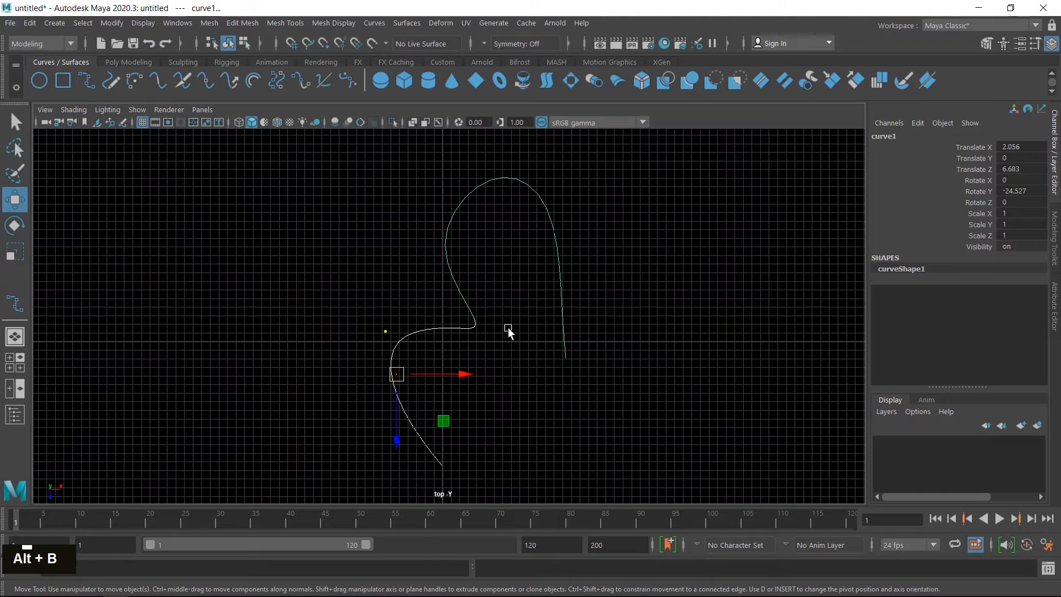
key("alt")
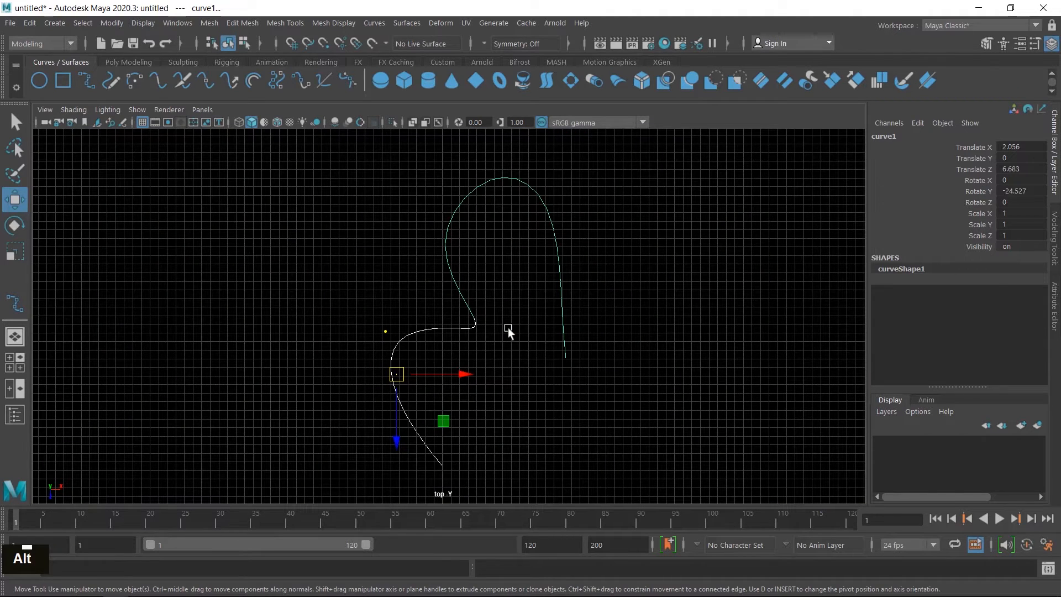
key("alt+b")
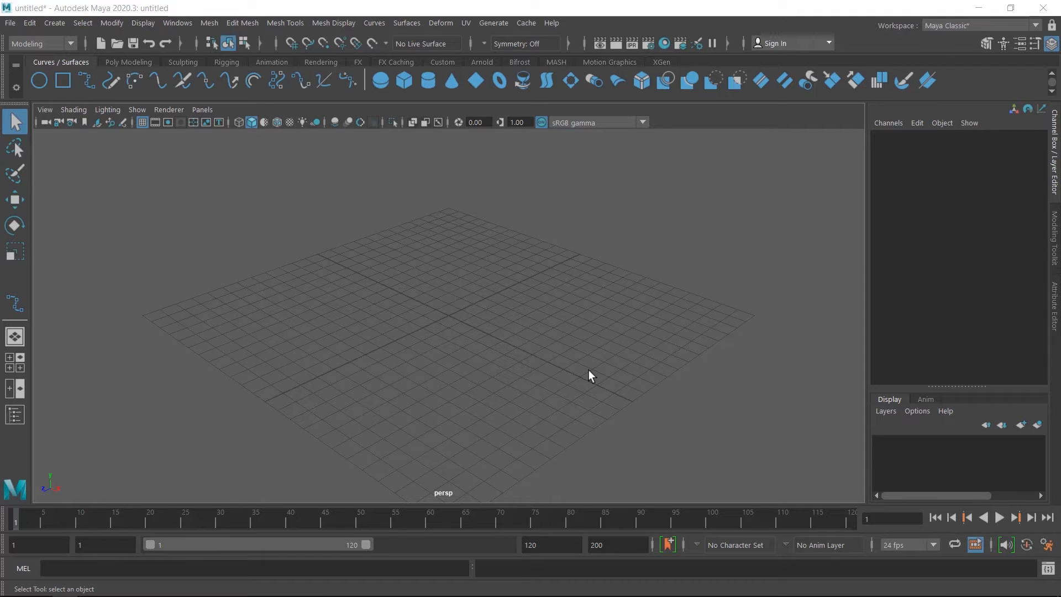
left_click(378, 24)
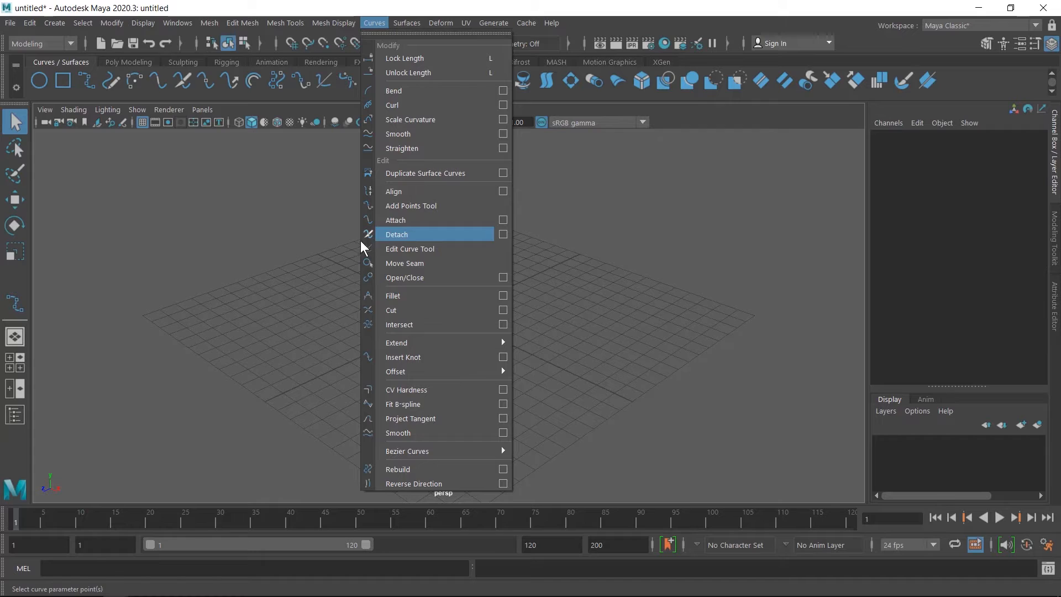
left_click(324, 264)
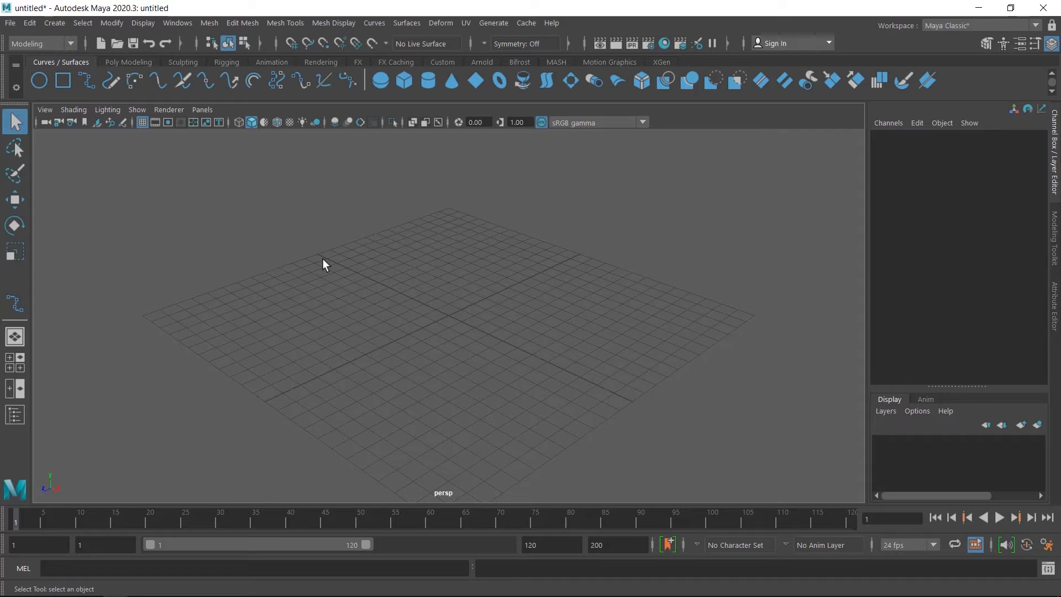
- Switch from the perspective view to the full top view and detach the Curve Tools list as a floating window
key("space")
key("space")
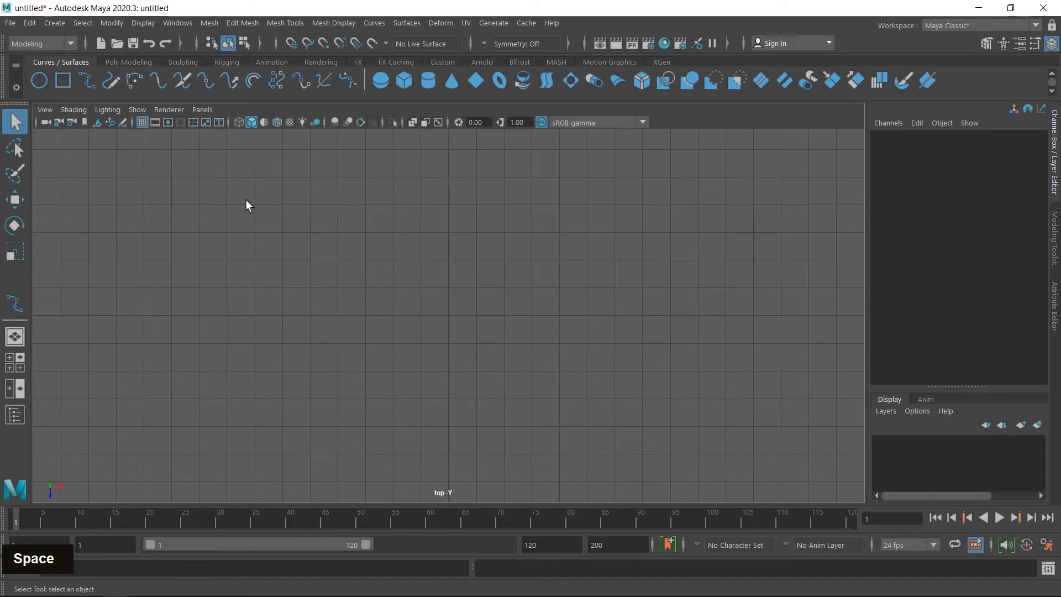
left_click(55, 21)
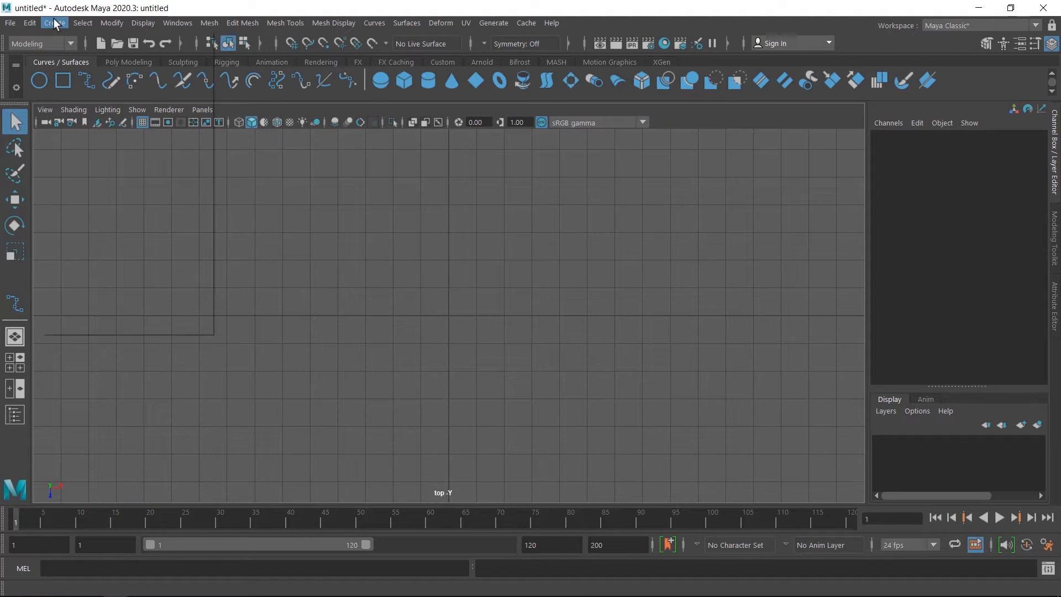
mouse_move(154, 133)
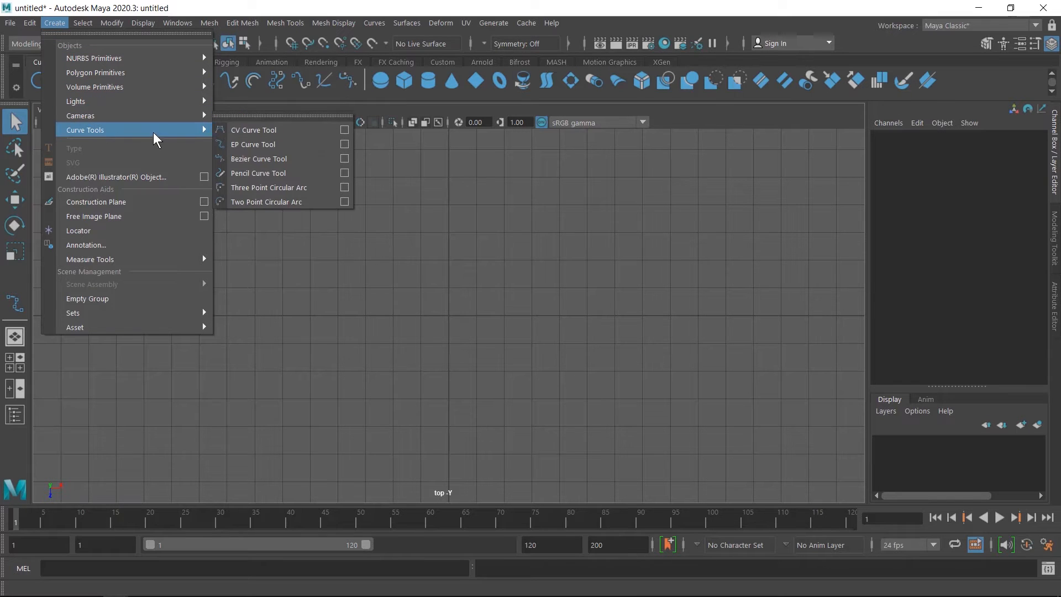
left_click(234, 115)
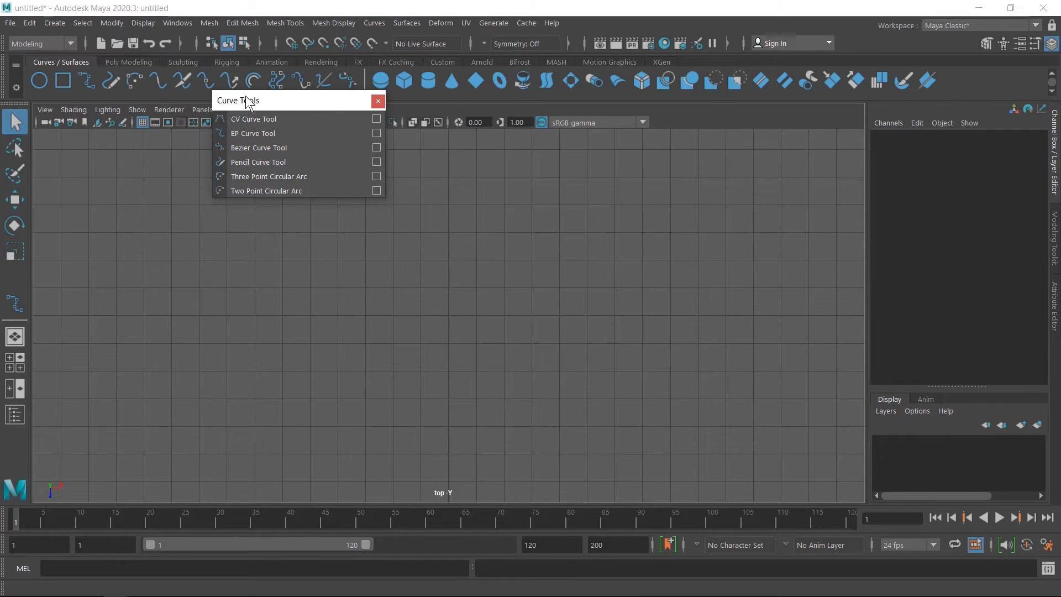
left_click_drag(246, 97, 87, 145)
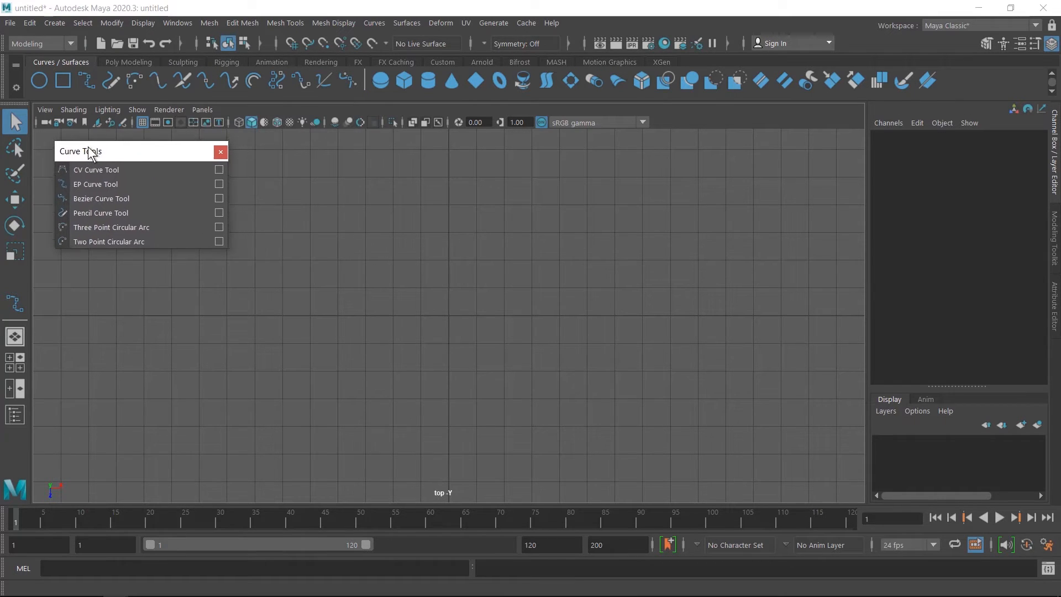
- Draw a tall arch-shaped EP curve with eight edit points on the left side of the grid's vertical axis
left_click(75, 179)
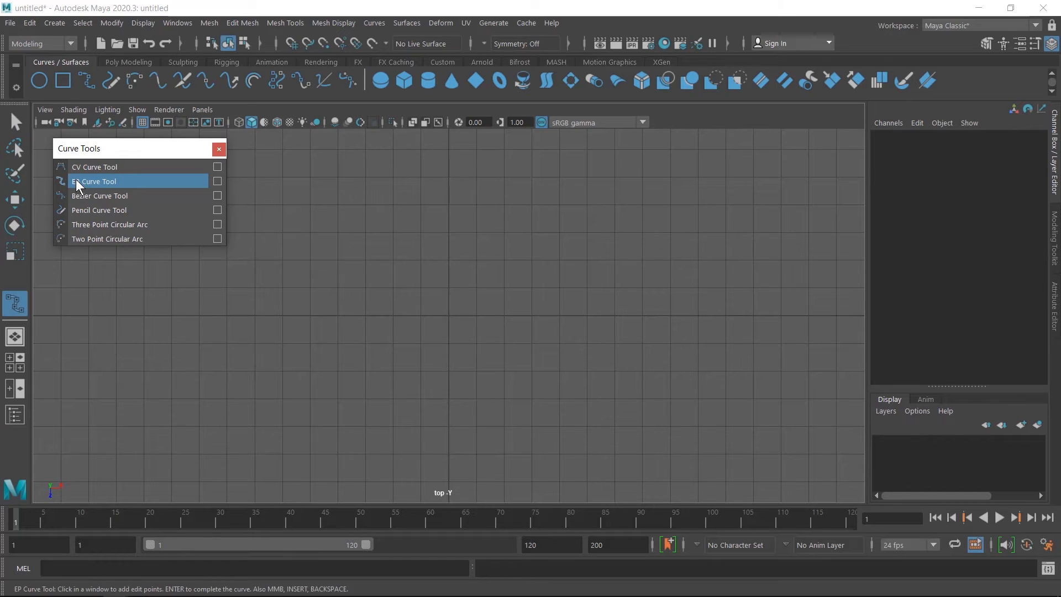
left_click(207, 455)
left_click(277, 421)
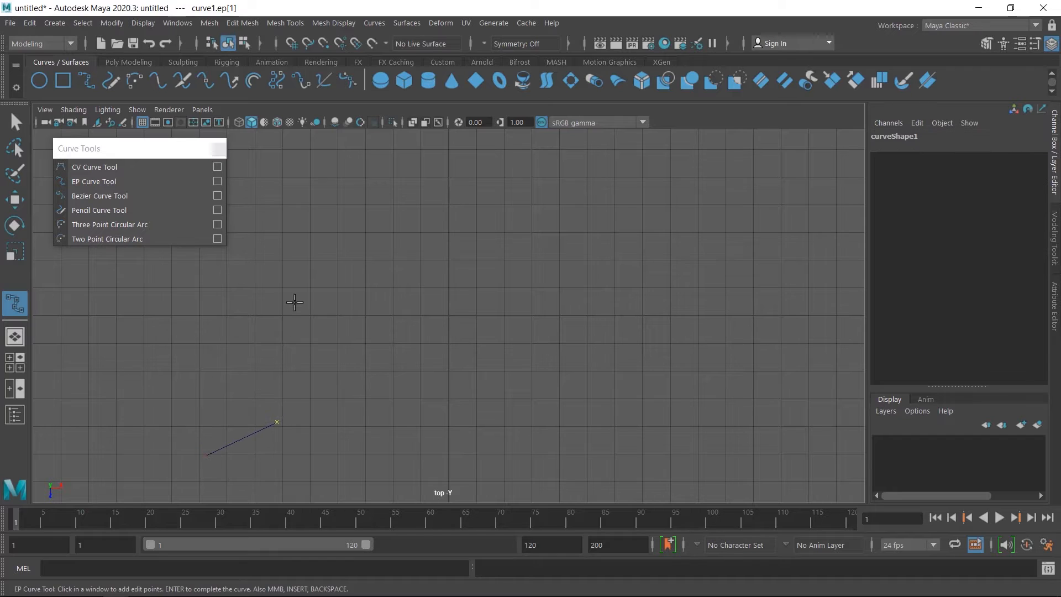
left_click(295, 302)
left_click(334, 216)
left_click(385, 243)
left_click(406, 335)
left_click(413, 430)
left_click(453, 462)
key("Return")
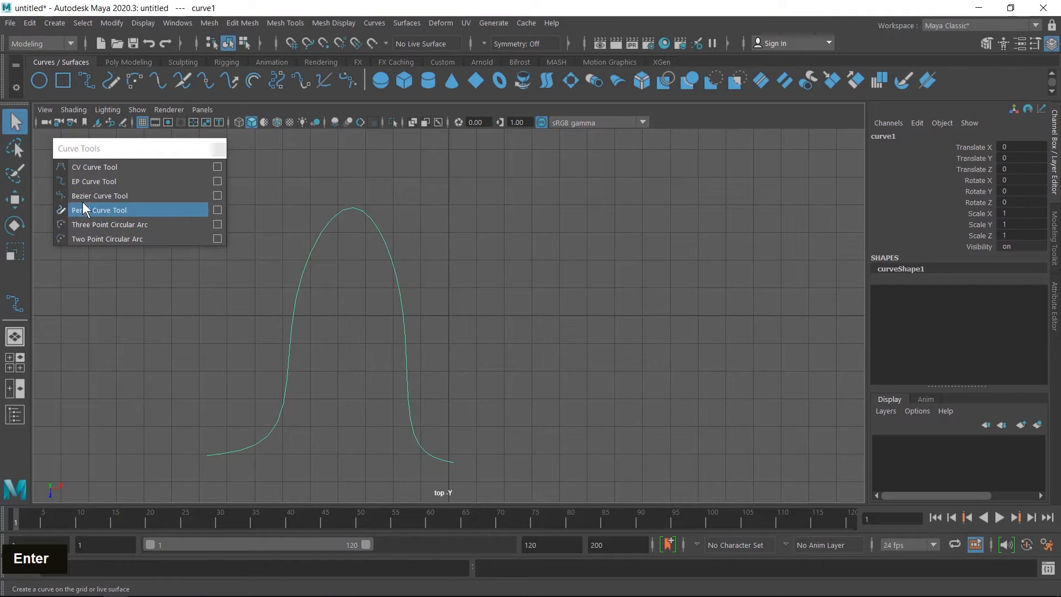
- Draw a second, wider arch-shaped EP curve to the right of the first, starting near the first curve's end
left_click(77, 181)
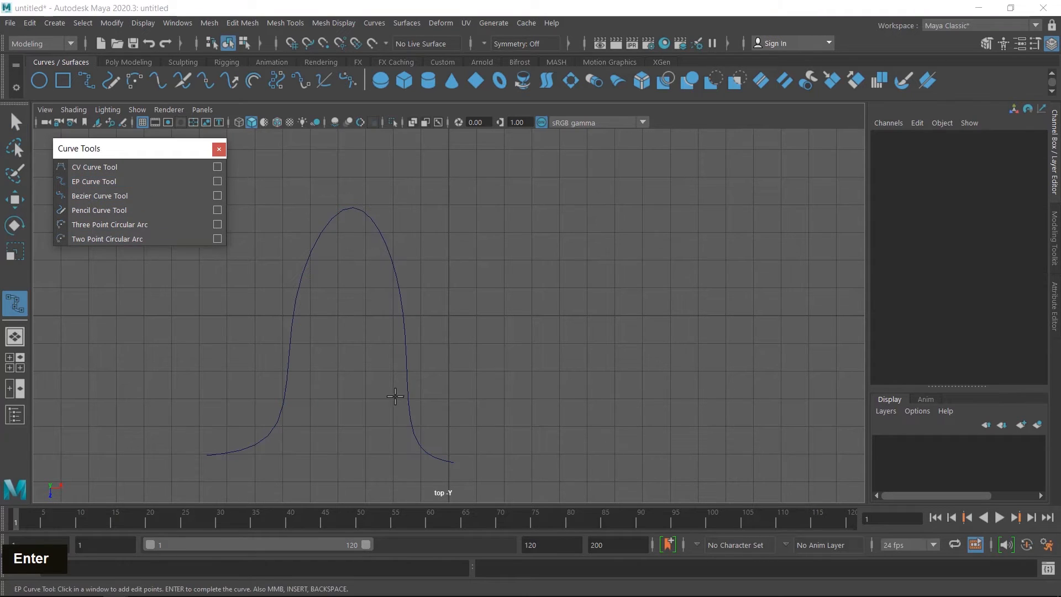
left_click(495, 450)
left_click(529, 350)
left_click(552, 252)
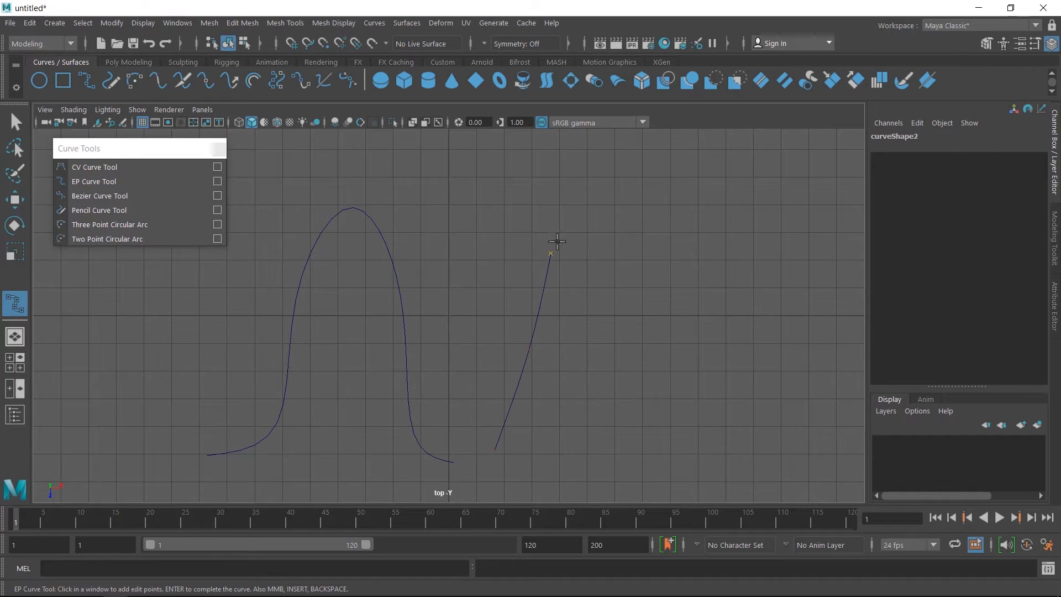
double_click(665, 194)
left_click(711, 264)
left_click(742, 341)
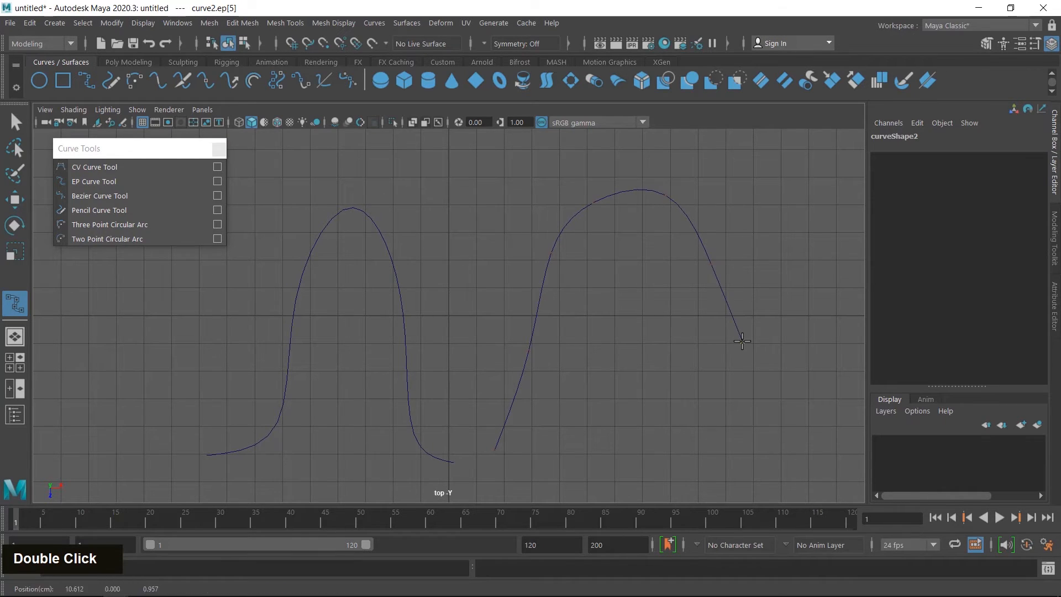
key("Return")
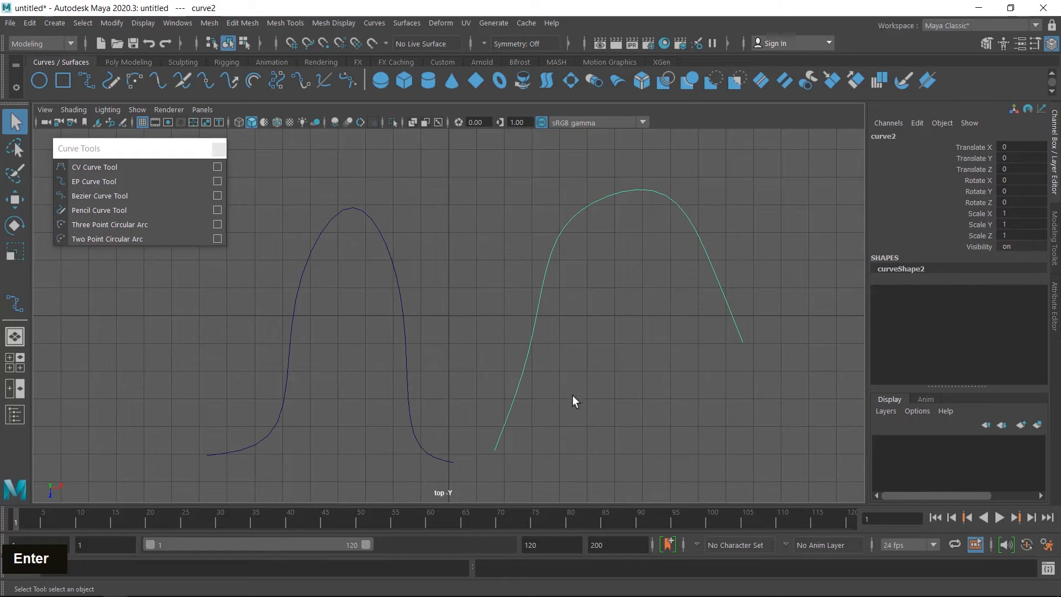
- Reshape the right curve's lower-left leg by shifting its starting and third control vertices slightly, and return to object mode
right_click_drag(596, 348, 515, 253)
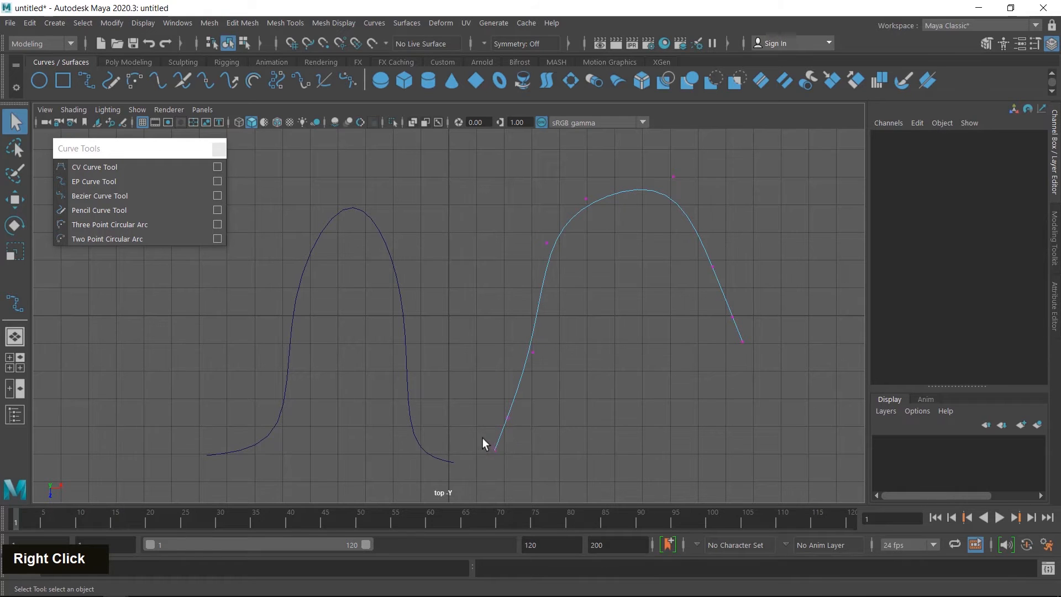
left_click_drag(483, 437, 511, 463)
key("w")
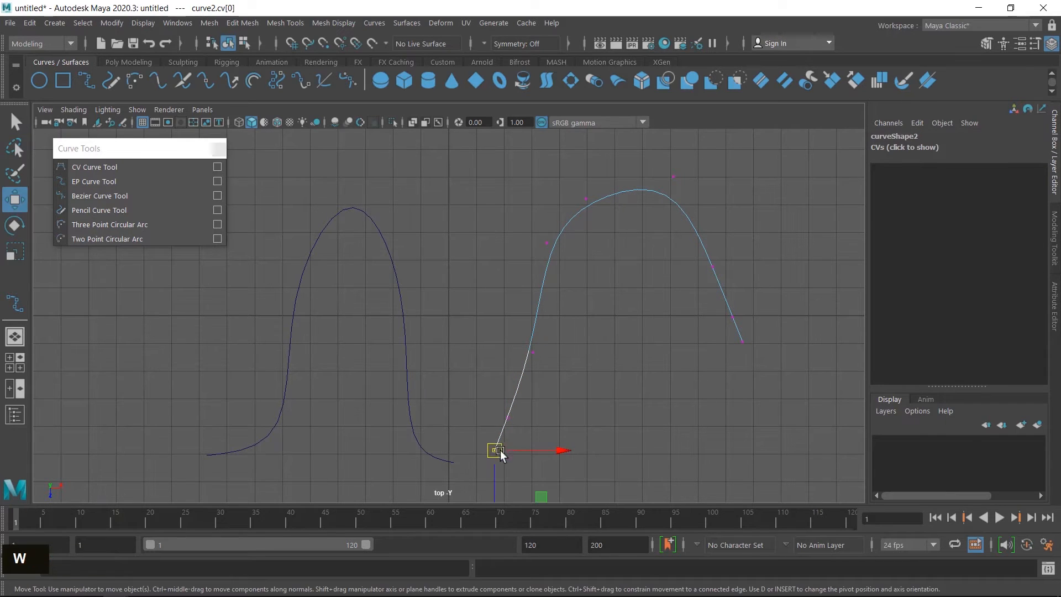
left_click(532, 353)
left_click_drag(533, 352, 540, 366)
right_click_drag(597, 250, 662, 227)
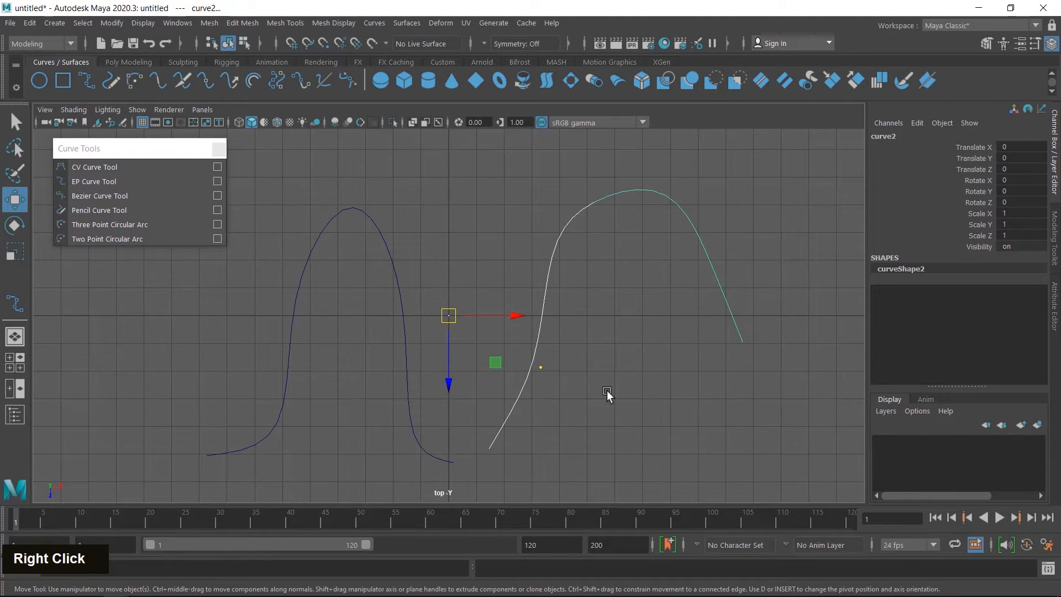
- Move the left curve's lower-right end control vertex slightly downward, return to object mode and clear the selection
left_click(568, 417)
left_click(408, 365)
right_click_drag(458, 336, 375, 262)
left_click(454, 463)
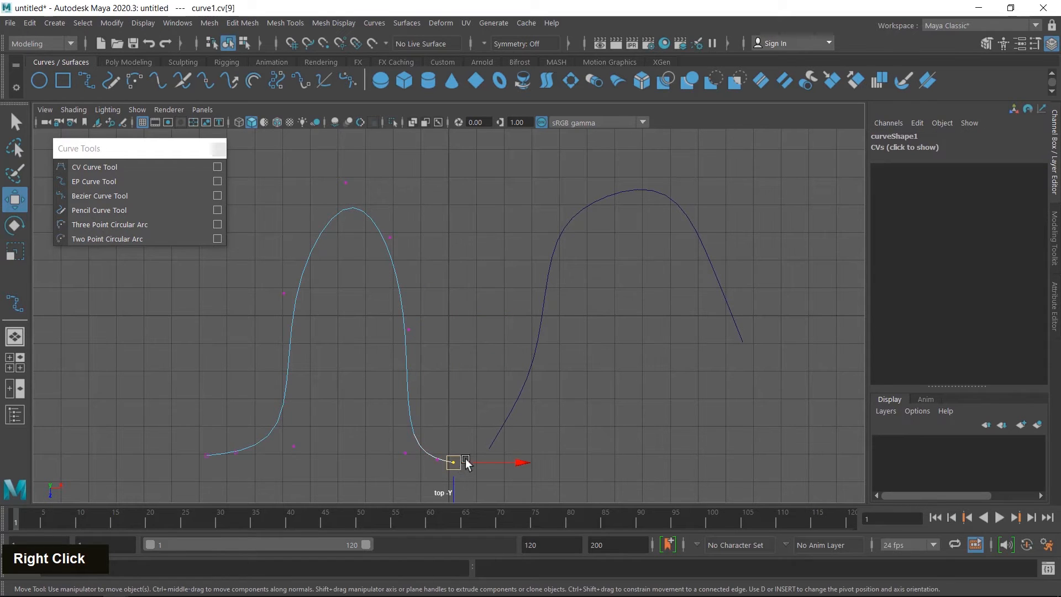
left_click_drag(453, 463, 457, 472)
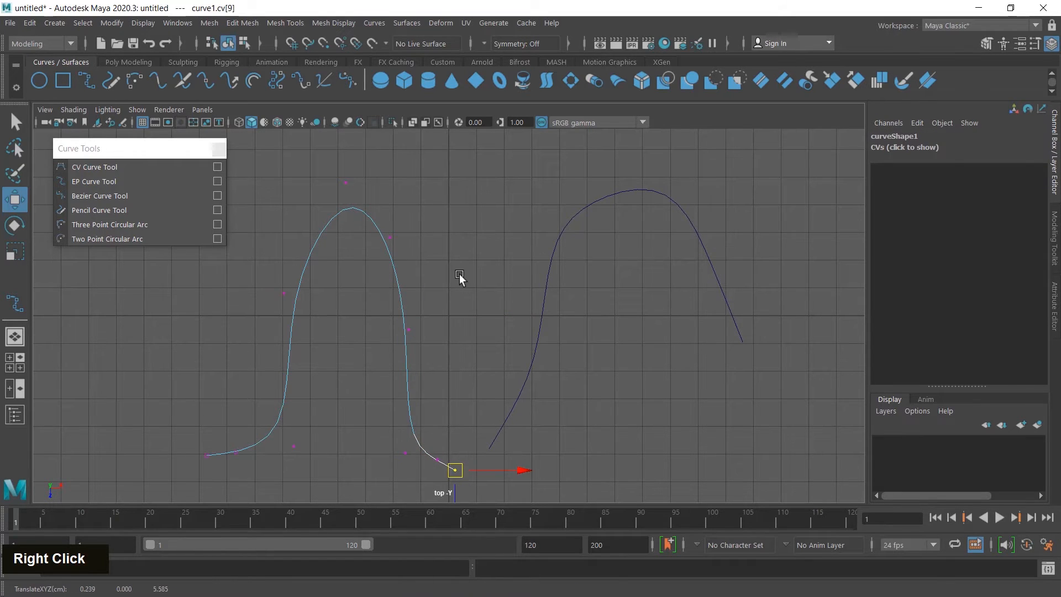
right_click_drag(460, 250, 535, 229)
left_click(589, 398)
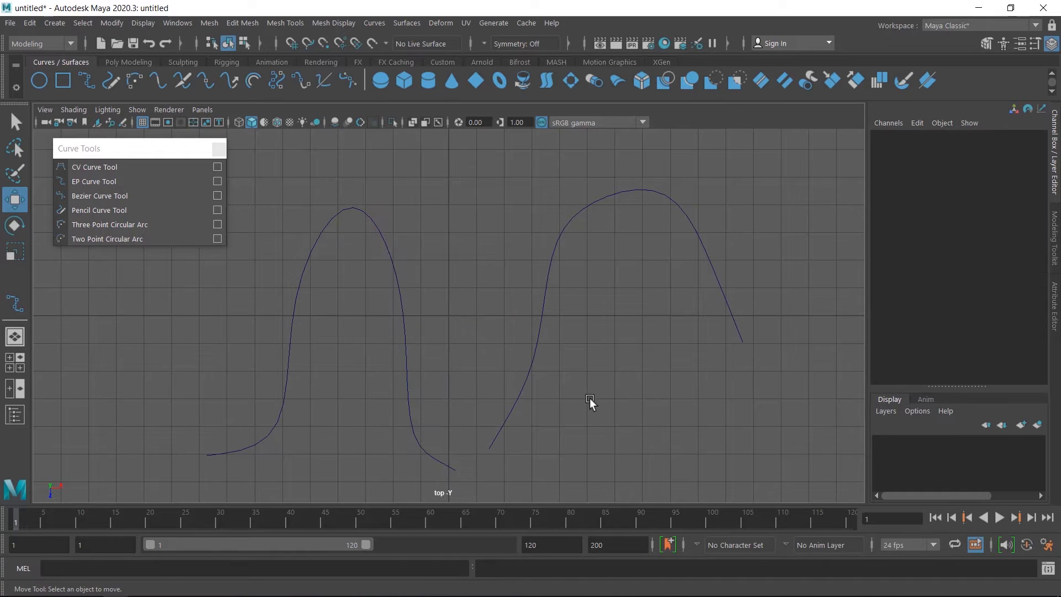
- Select the left curve and add the right one, and reset the Attach Curves options to their defaults
left_click_drag(382, 329, 442, 357)
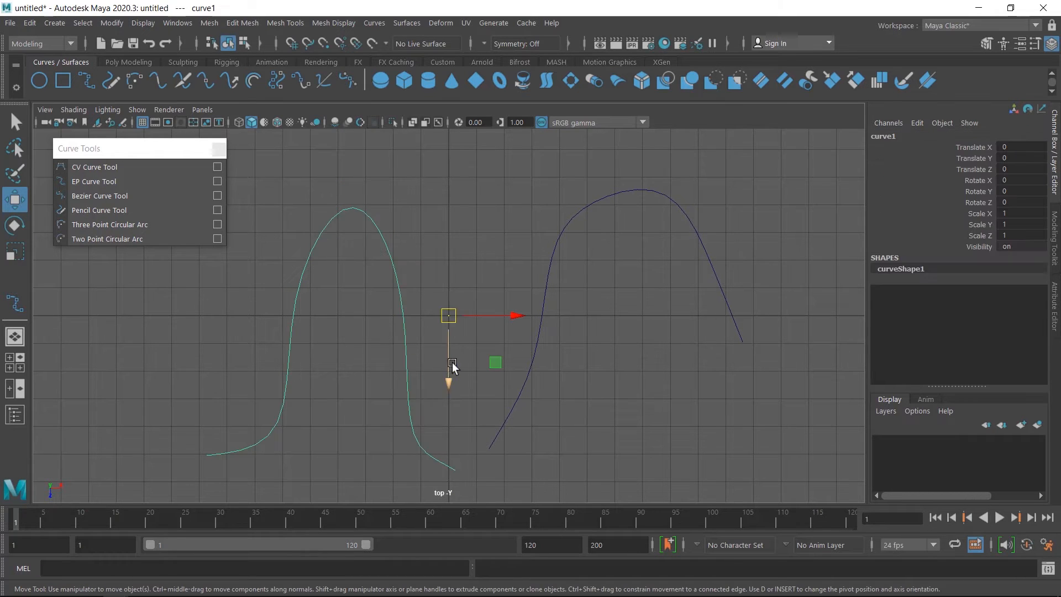
left_click_drag(526, 286, 585, 321, "shift")
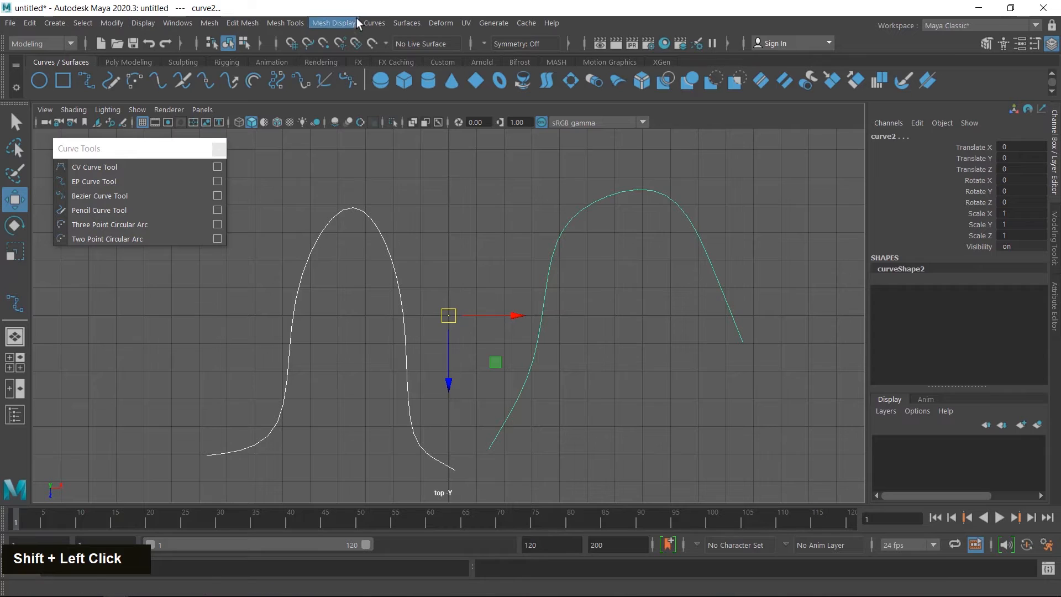
left_click(375, 22)
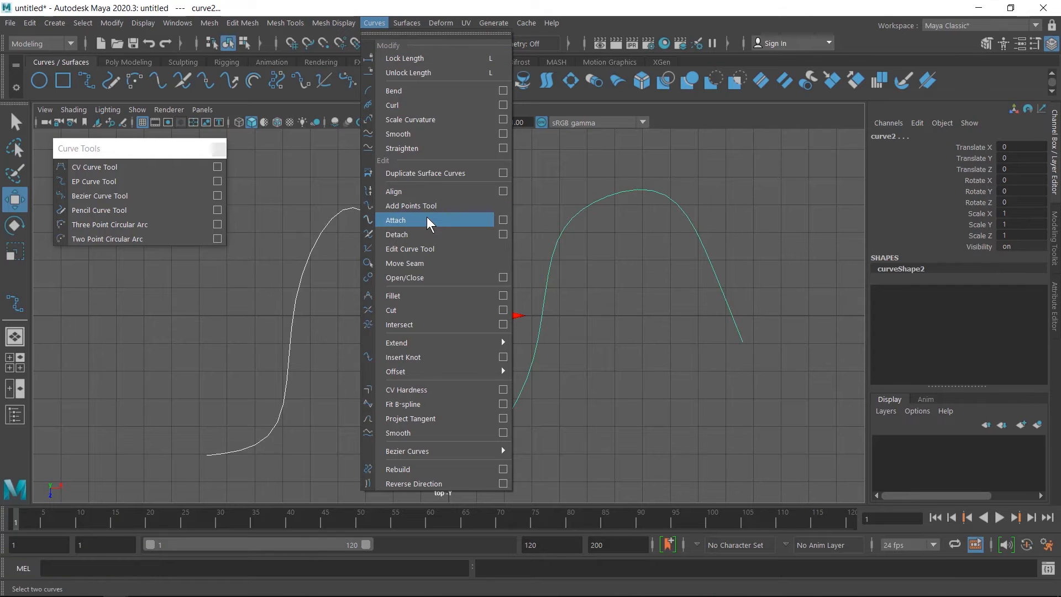
left_click(503, 221)
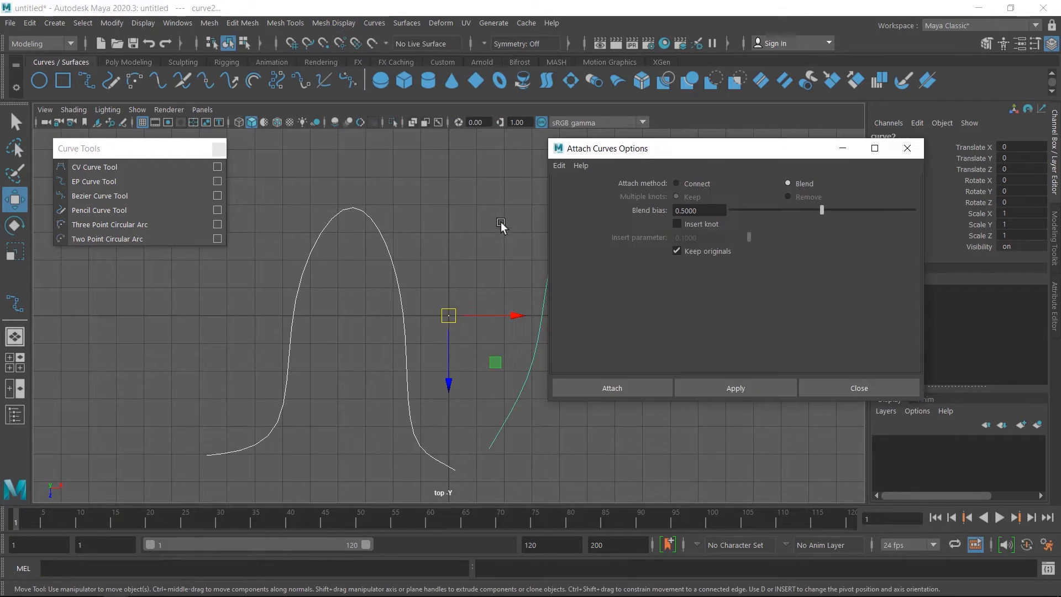
left_click(558, 165)
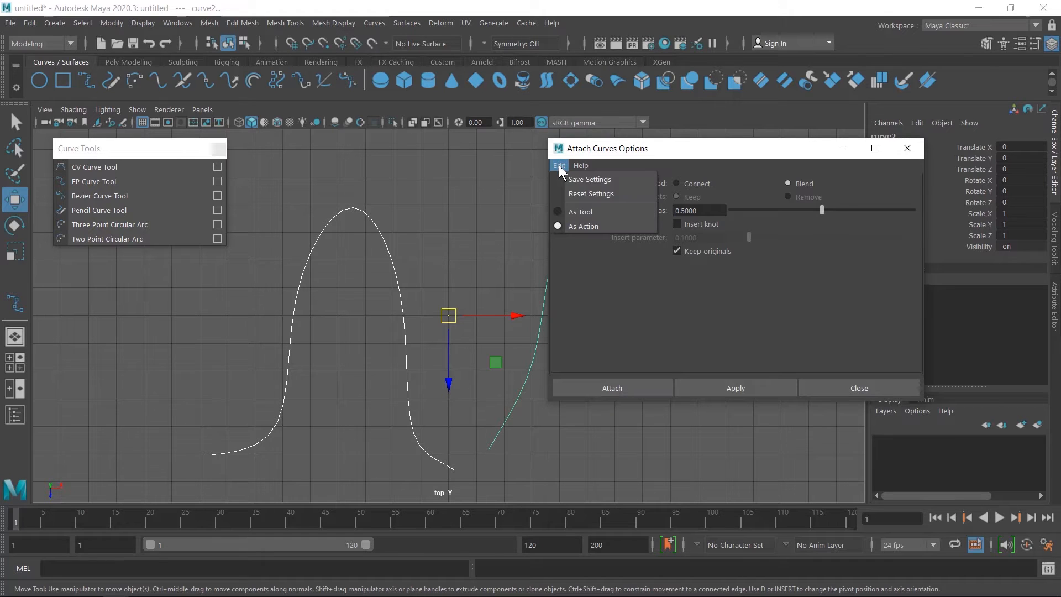
left_click(572, 193)
left_click_drag(718, 150, 696, 147)
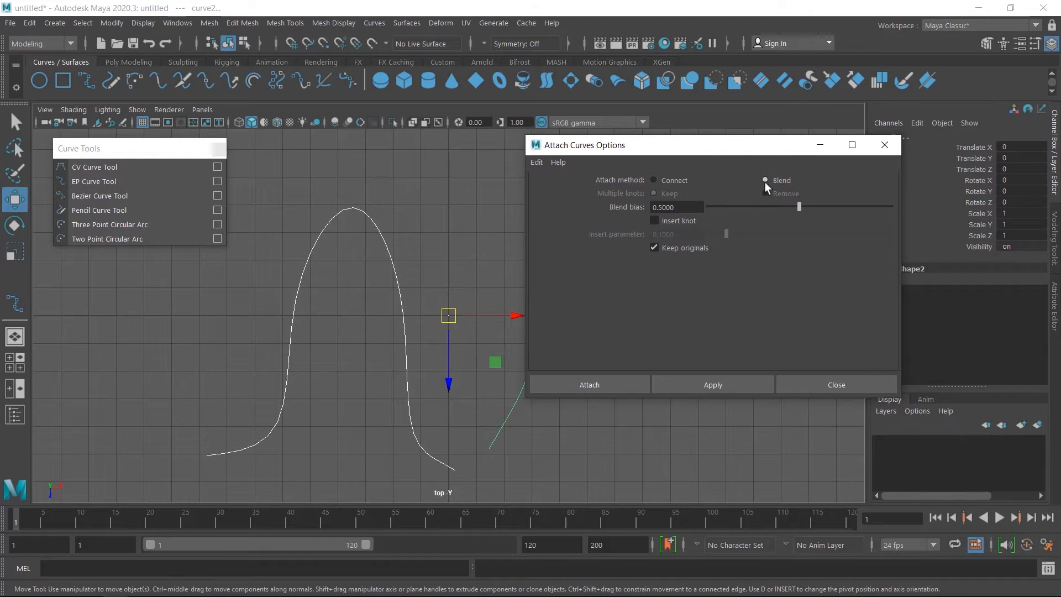
- Attach the two curves using the Connect method with multiple knots and originals kept, and select the attached curve
left_click(658, 180)
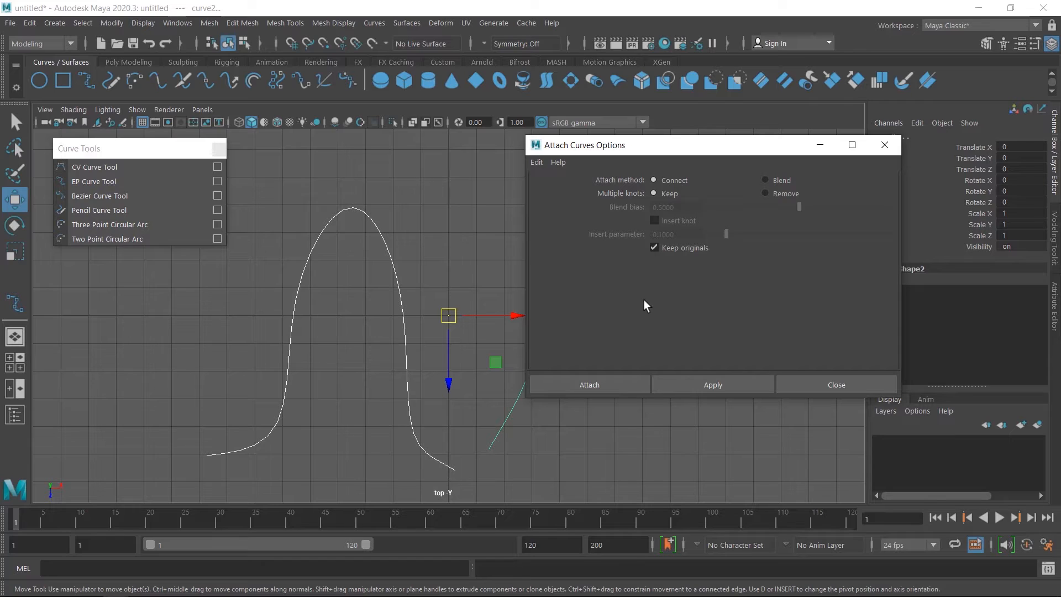
left_click(709, 387)
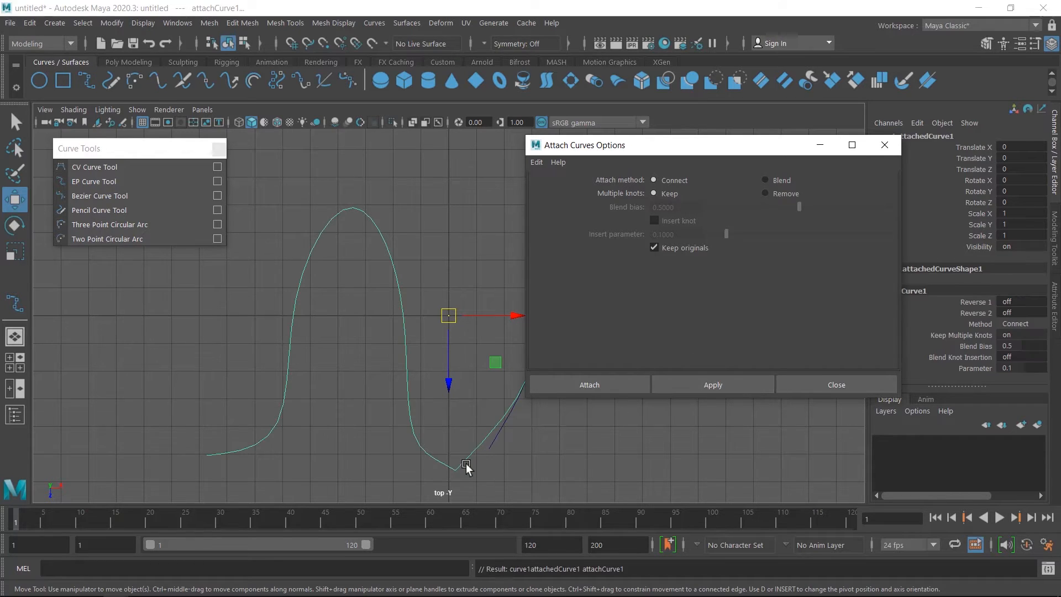
left_click(834, 387)
left_click(505, 473)
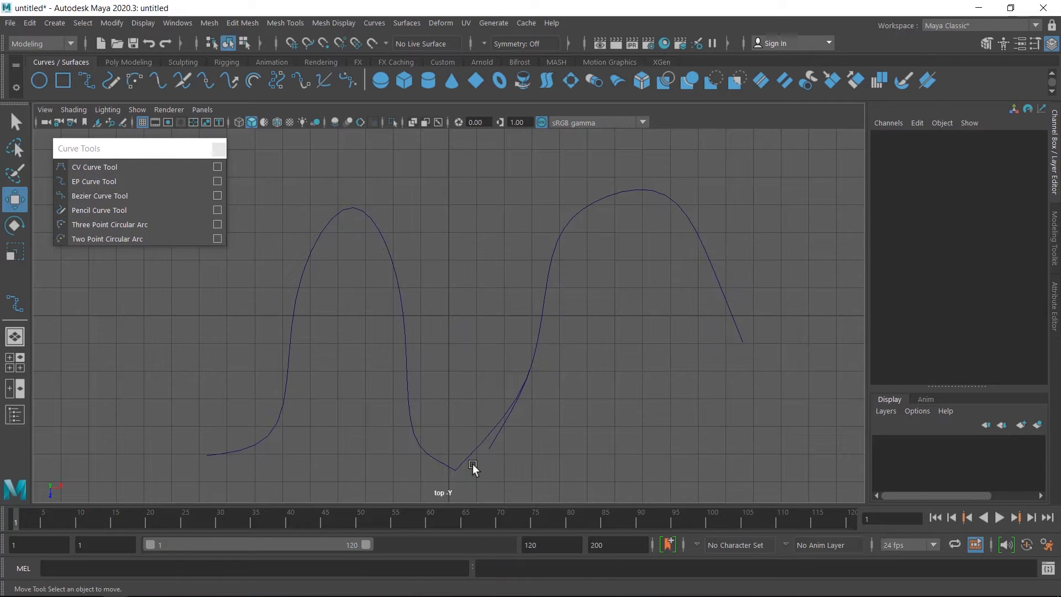
left_click(462, 459)
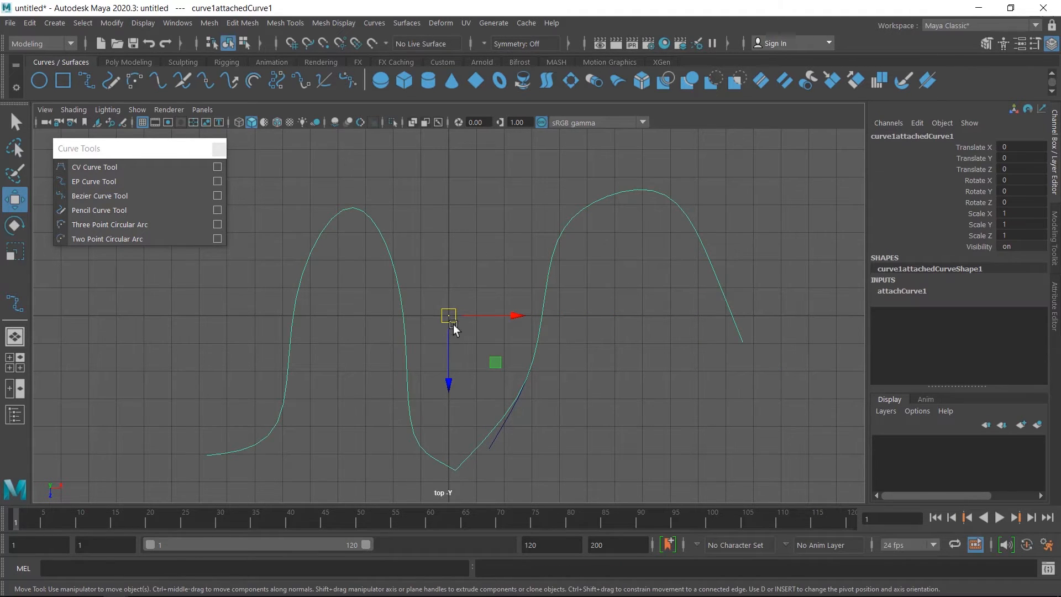
- Move the attached curve up off the two original curves and delete it
left_click_drag(450, 313, 443, 239)
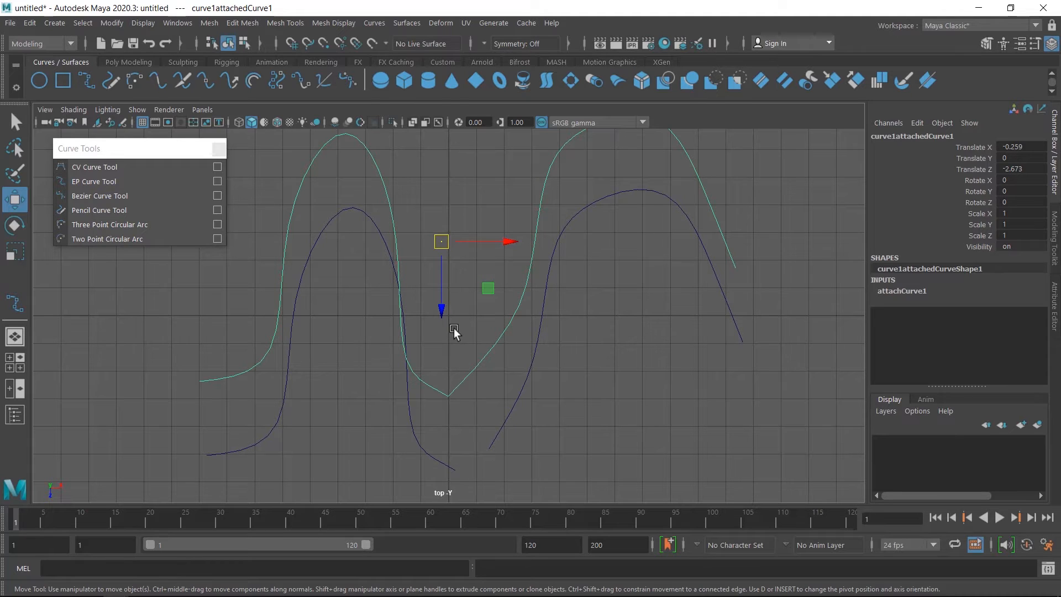
key("Delete")
- Attach the left and right original curves using the Blend method with bias 0.5, Insert knot at parameter 0.1 and originals kept
left_click_drag(370, 327, 440, 381)
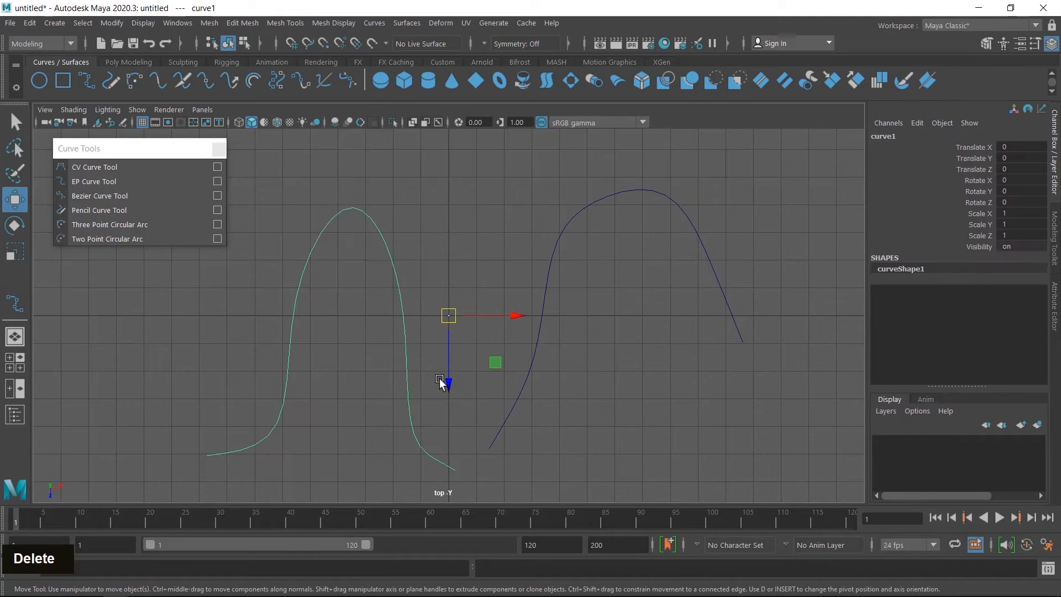
left_click(539, 314, "shift")
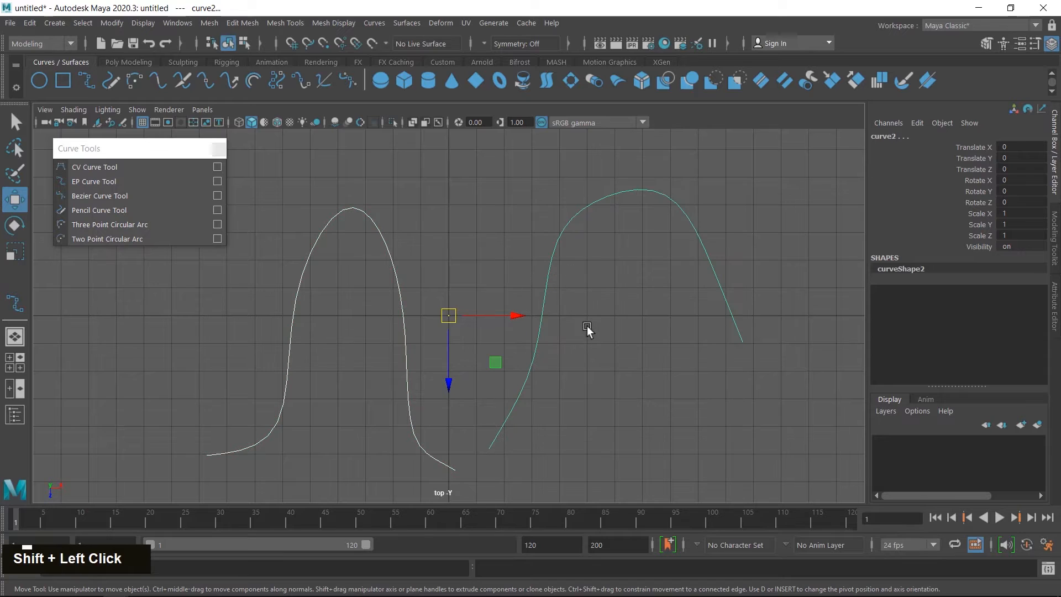
left_click(376, 22)
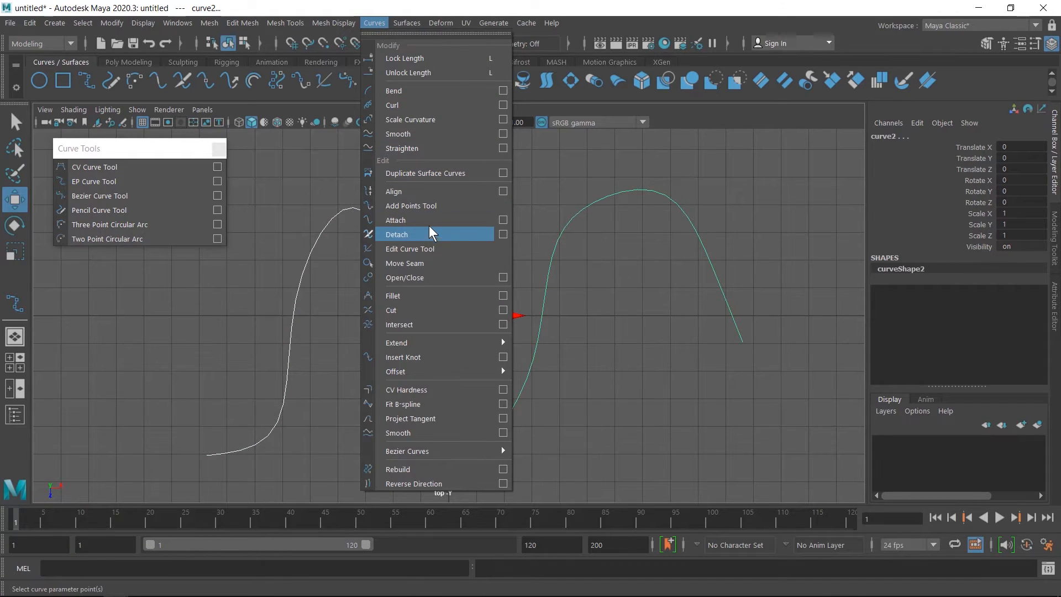
left_click(502, 221)
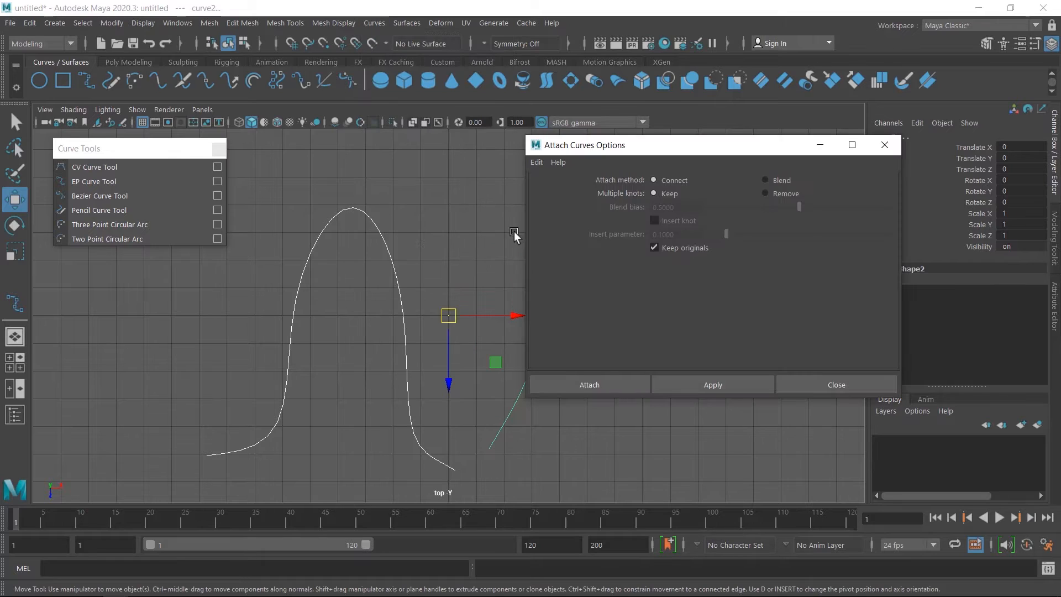
left_click(783, 182)
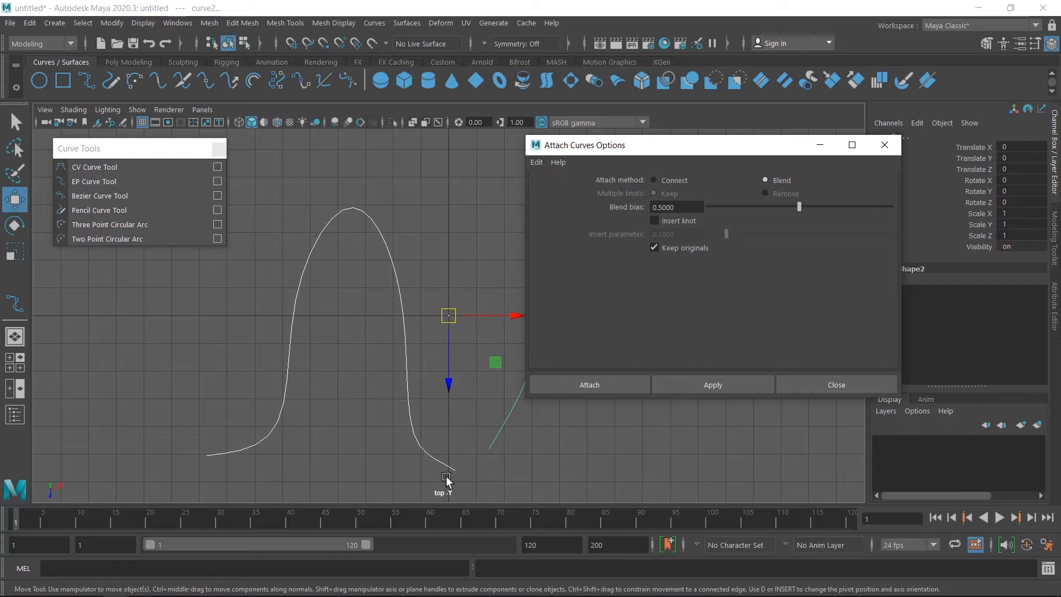
left_click(666, 221)
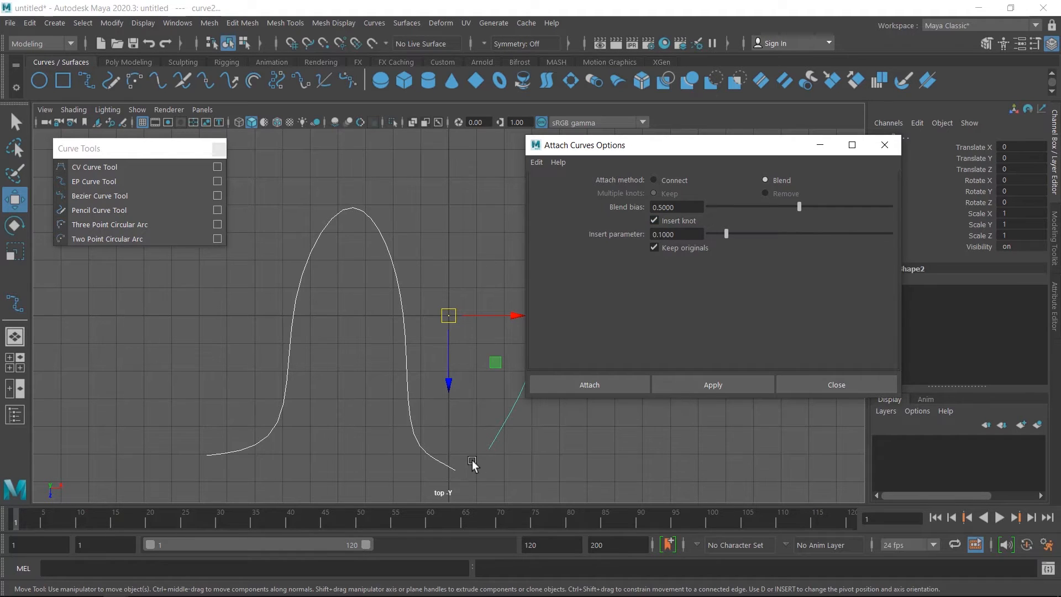
left_click(618, 383)
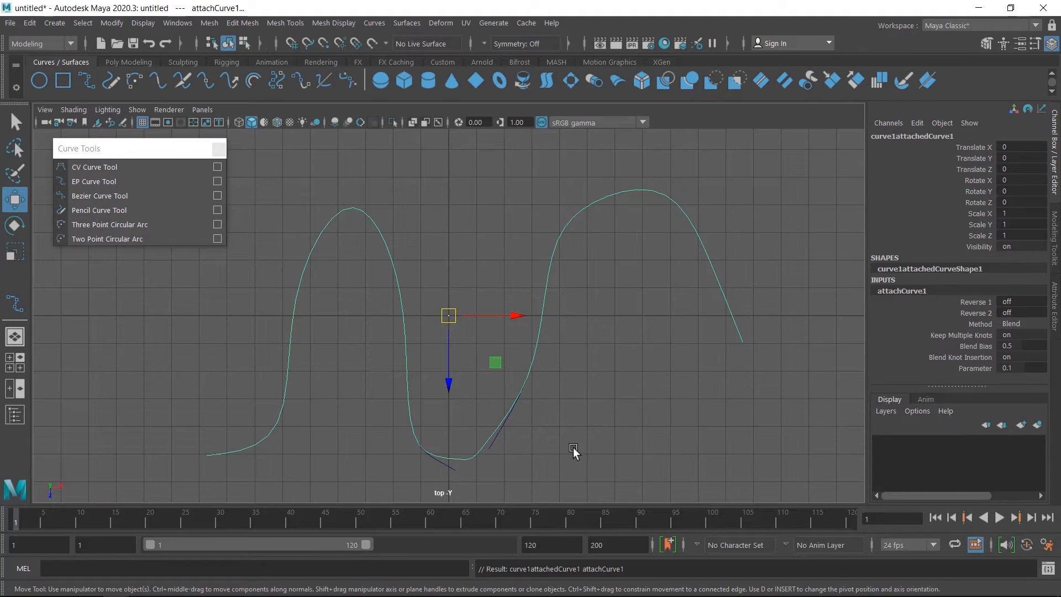
- Shift the blended curve slightly, undo the move, and examine its joint against the original curve ends
right_click(507, 459)
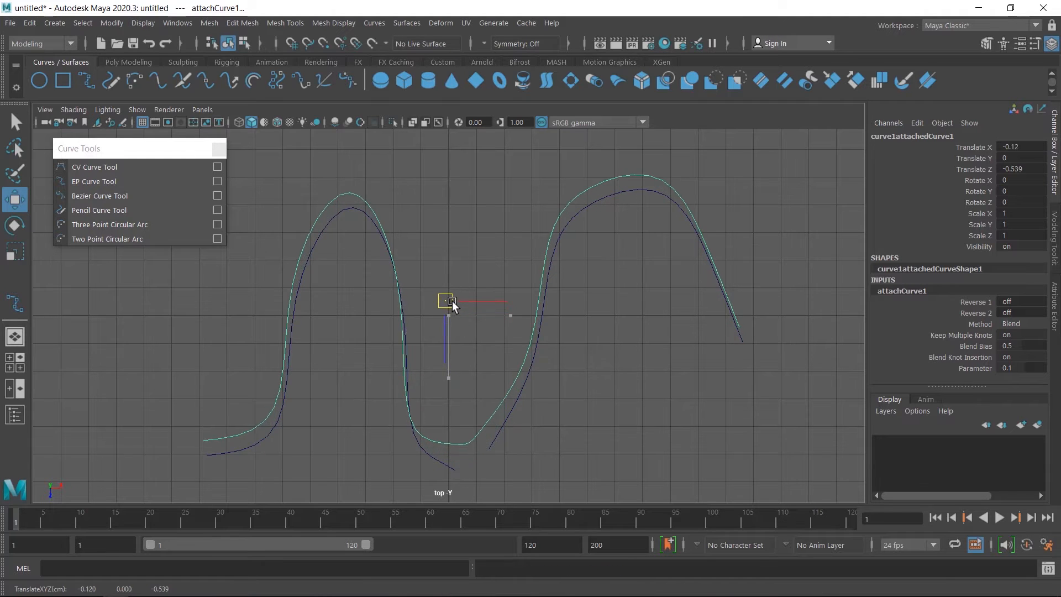
scroll(459, 379, "up", 3)
scroll(459, 380, "up", 1)
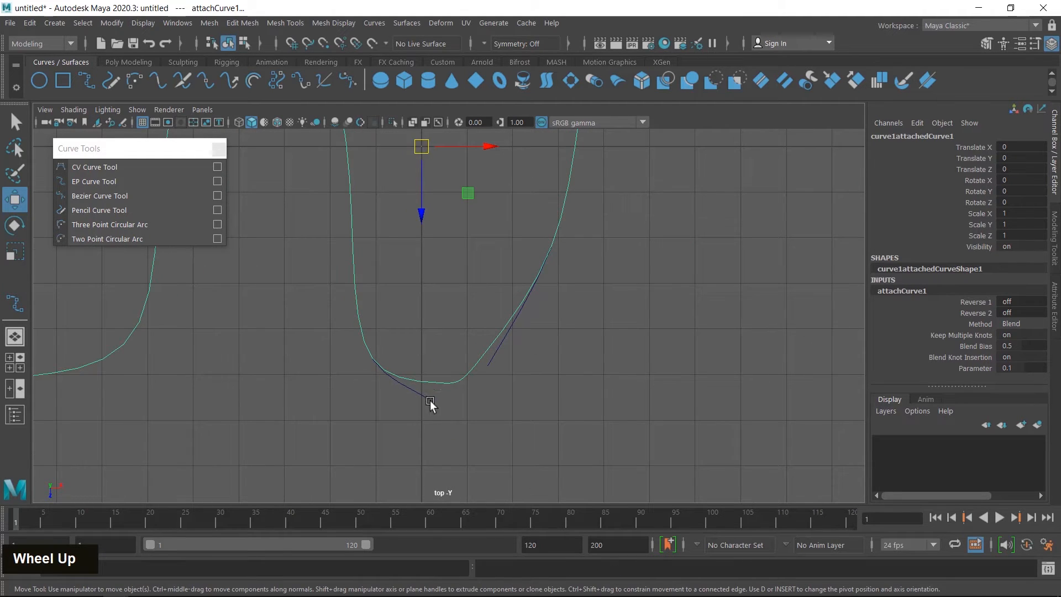
key("ctrl+z")
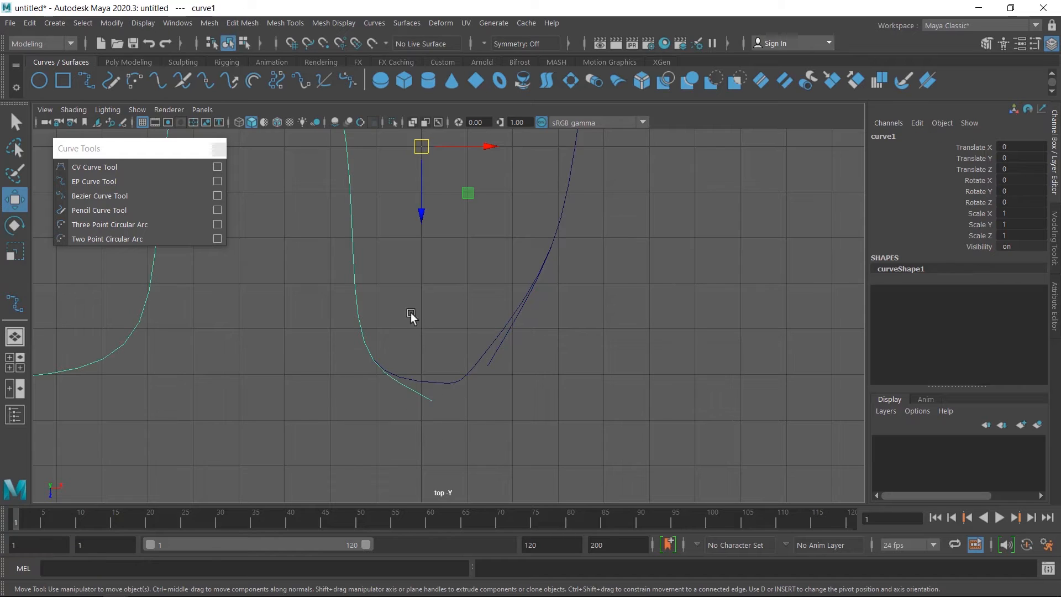
left_click_drag(412, 315, 507, 429)
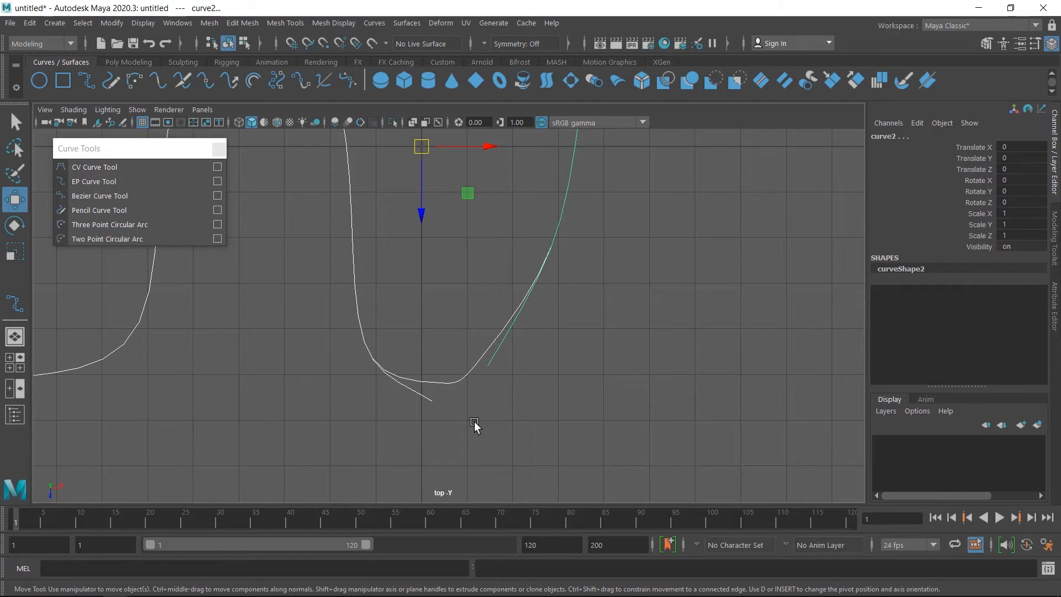
- Inspect the control vertex at the base of the blended joint and move the whole curve to Translate X 0.02, Z -2.392
double_click(459, 396)
right_click_drag(458, 250, 387, 250)
left_click_drag(450, 379, 471, 408)
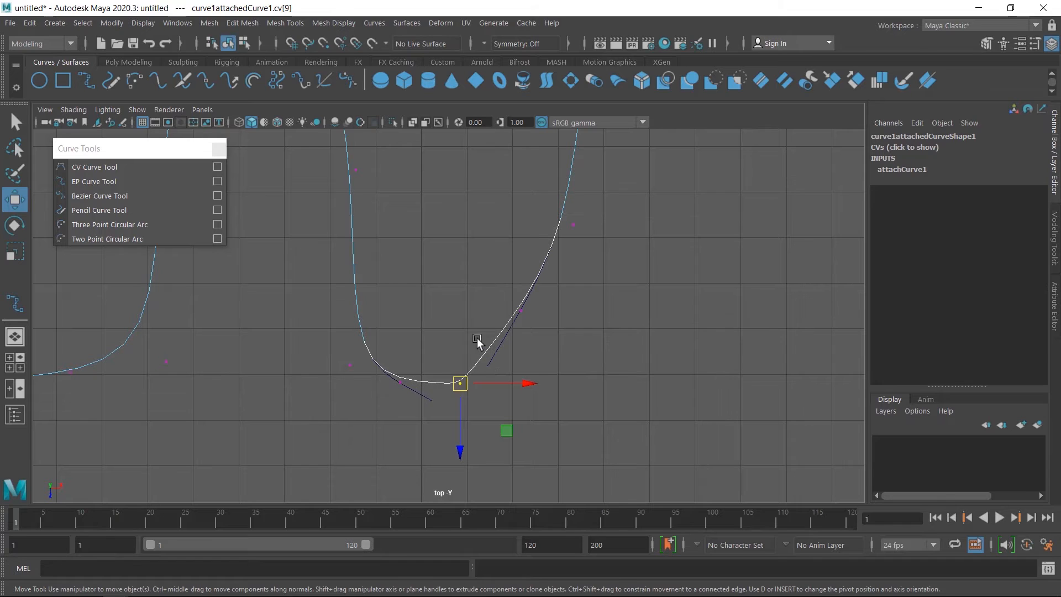
right_click_drag(477, 341, 558, 241)
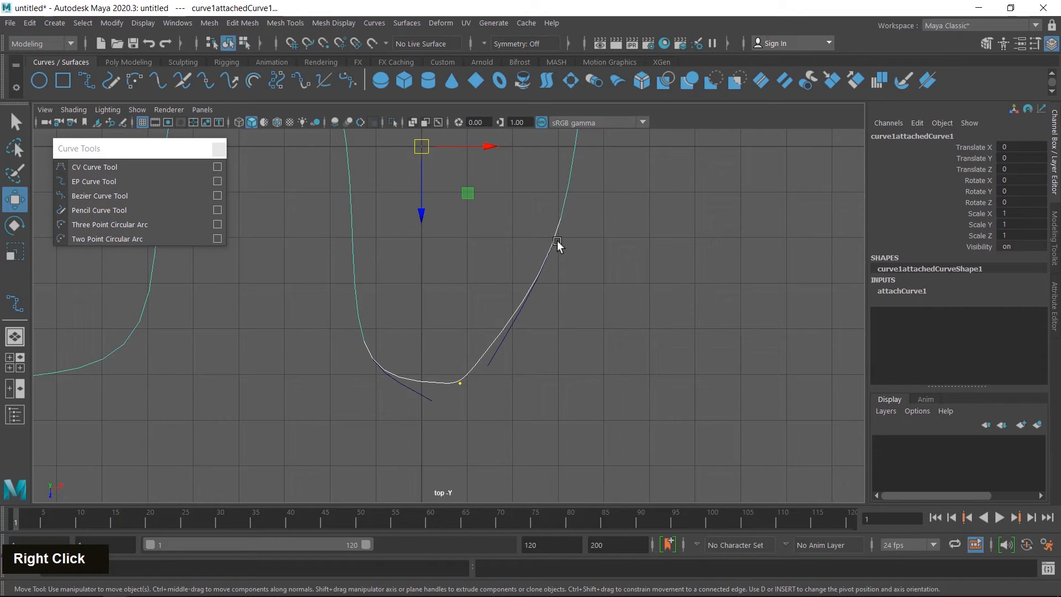
left_click(546, 387)
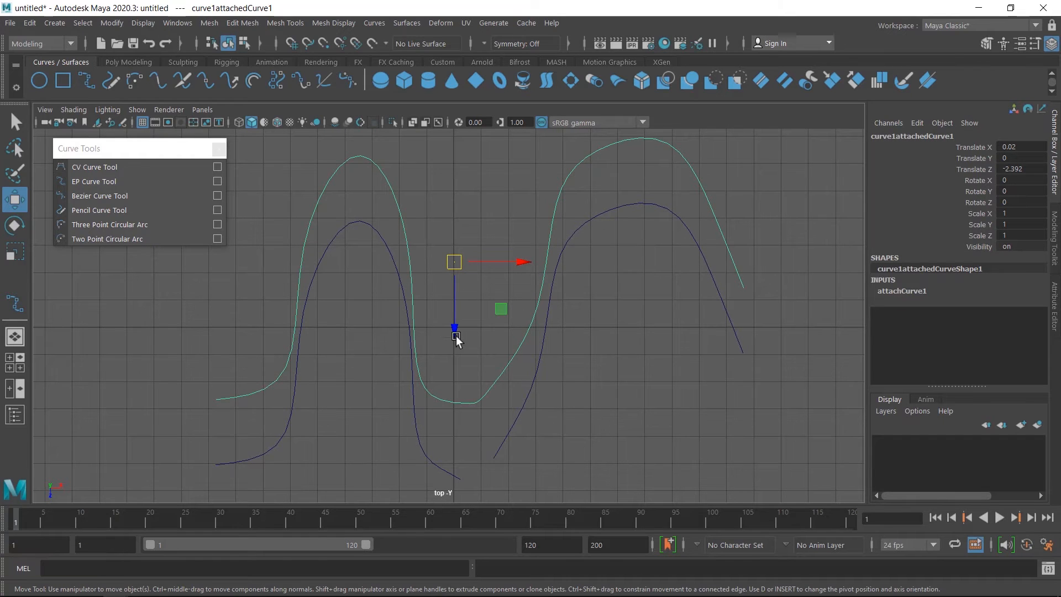
- Detach the blended curve at a curve point on the descending side of its first hump, without keeping the original
right_click(416, 301)
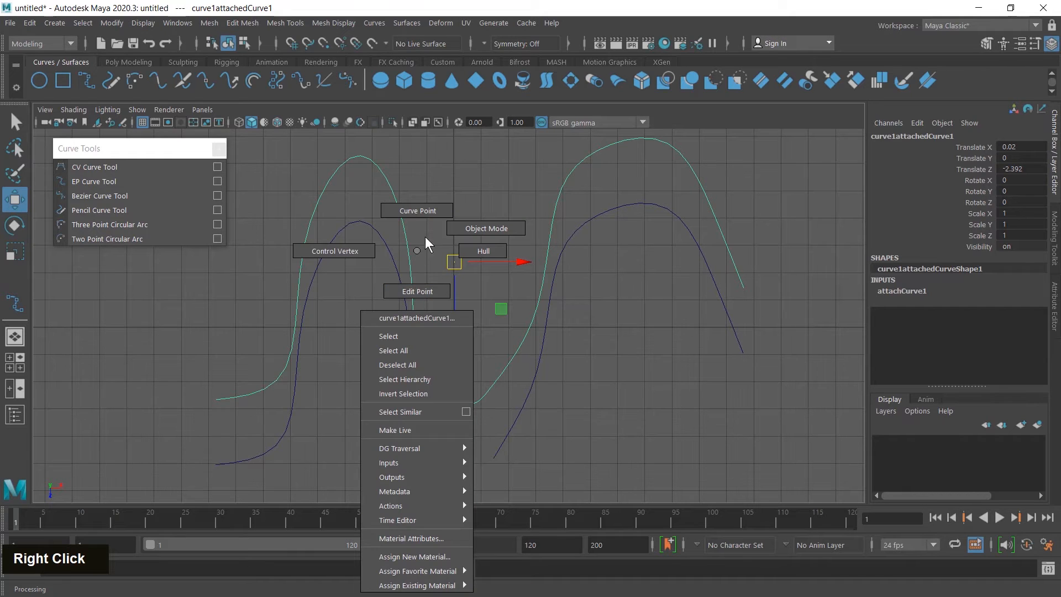
left_click(415, 210)
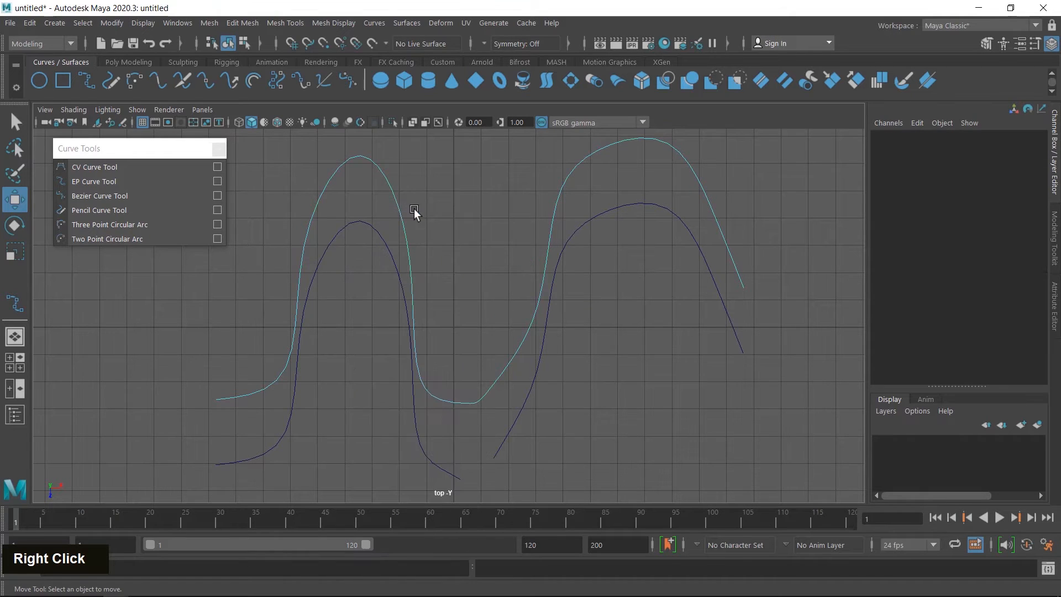
left_click(413, 306)
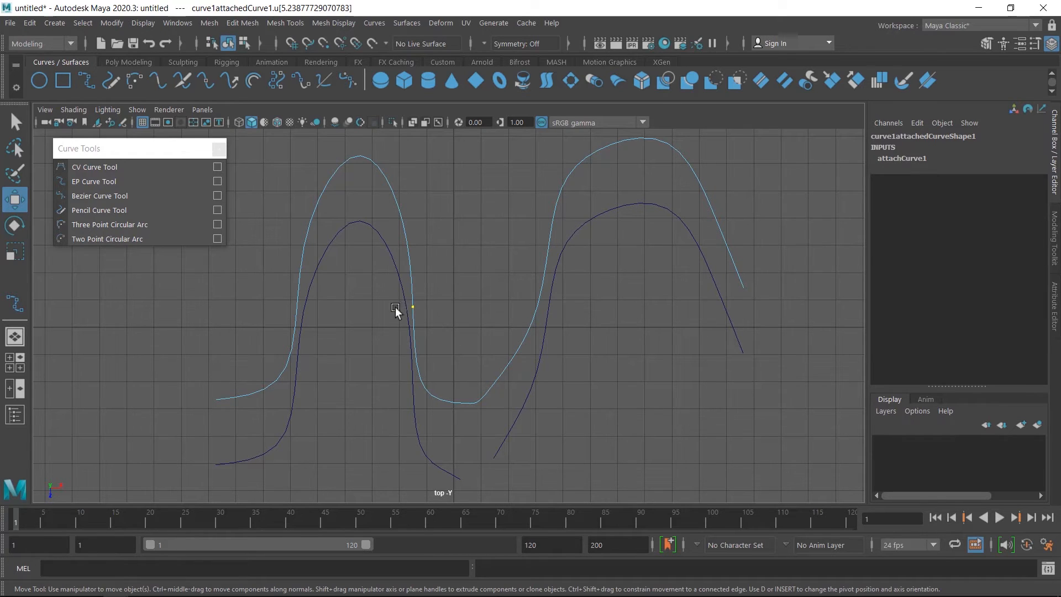
left_click(373, 22)
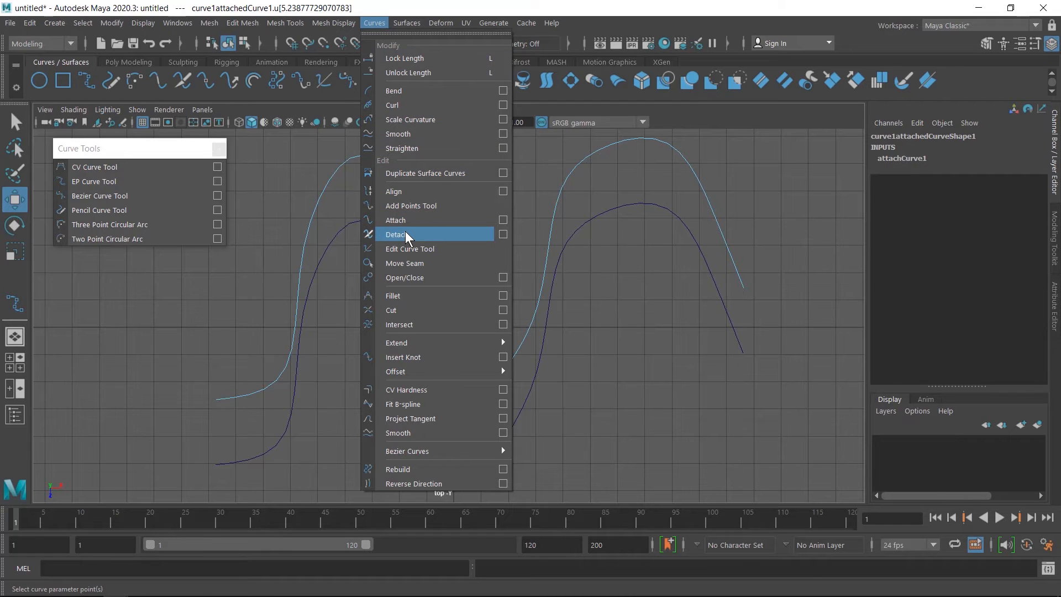
left_click(503, 234)
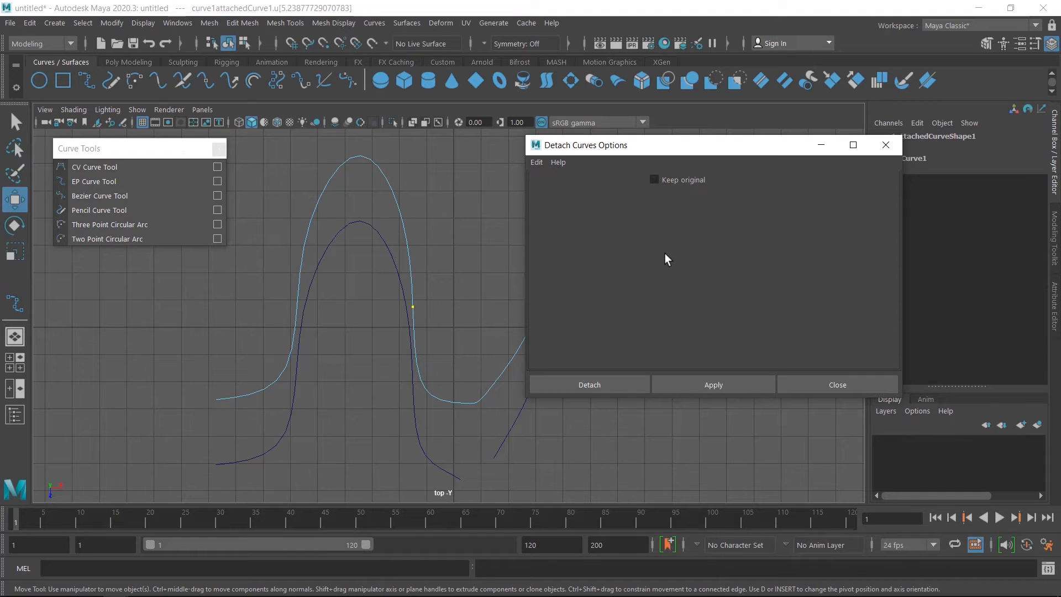
left_click(714, 385)
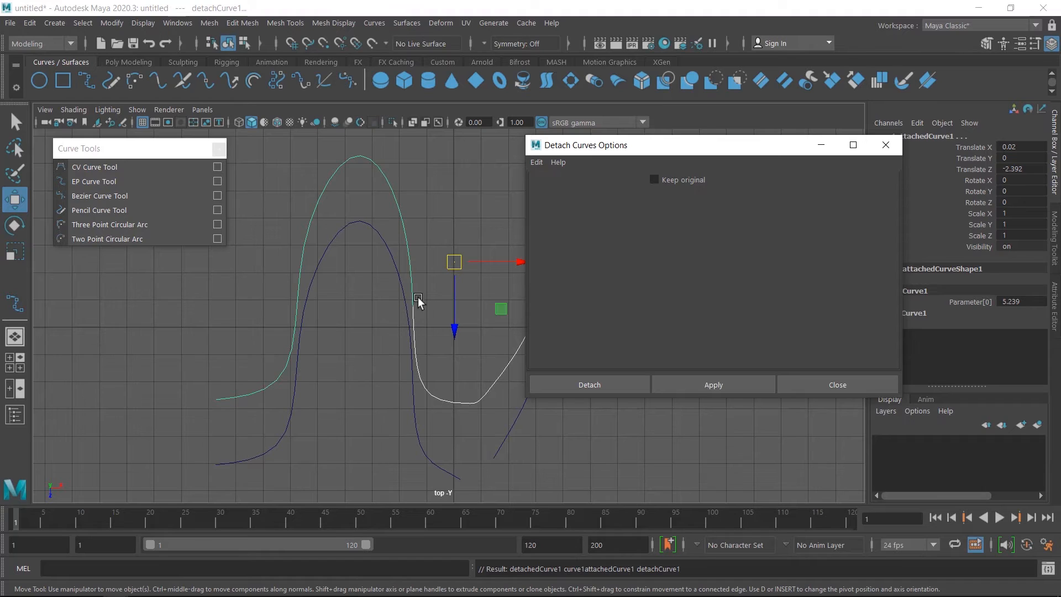
left_click(842, 385)
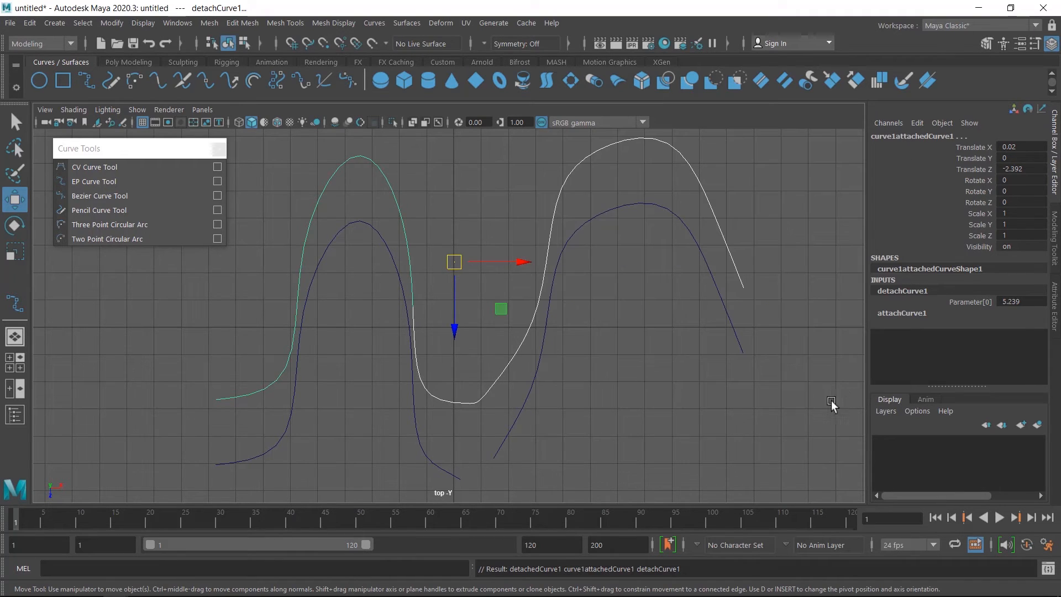
- Move the detached right piece to Translate X 1.743, Z -1.399, and shift the left piece slightly up and away from it
left_click(554, 185)
left_click_drag(456, 261, 499, 289)
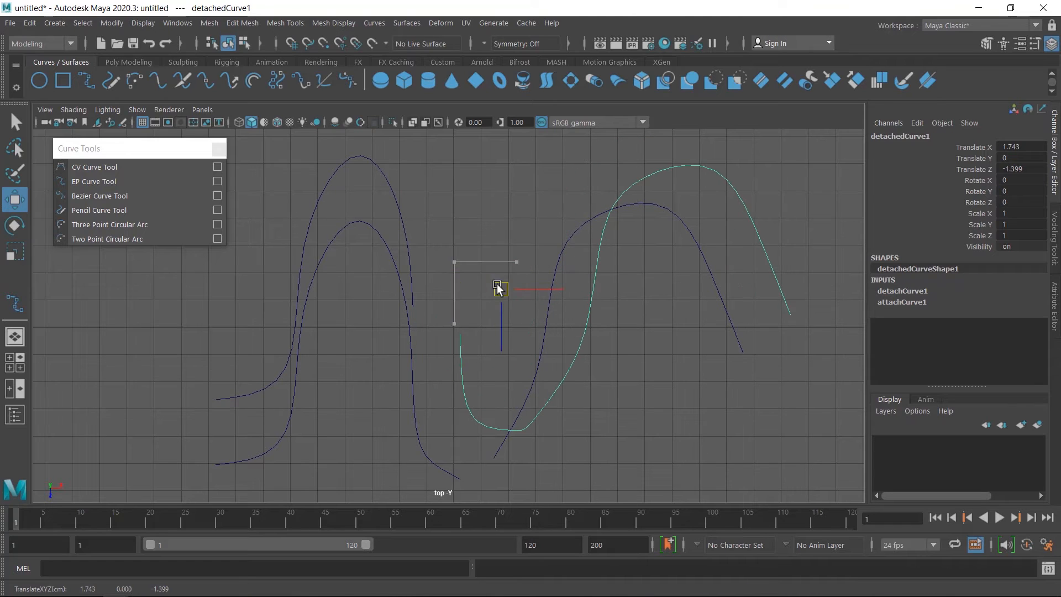
left_click(393, 202)
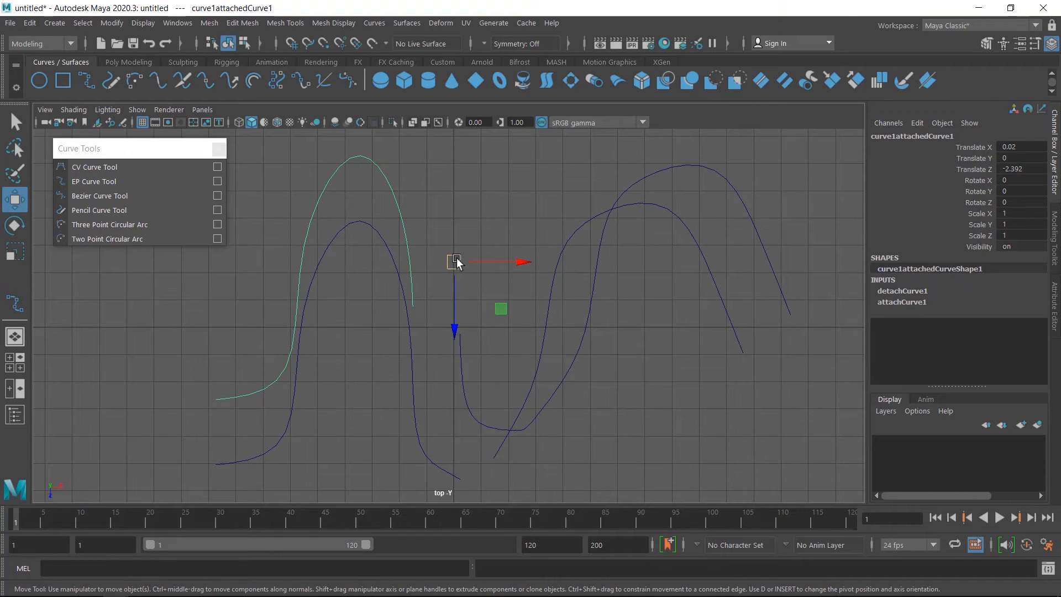
left_click_drag(457, 259, 426, 250)
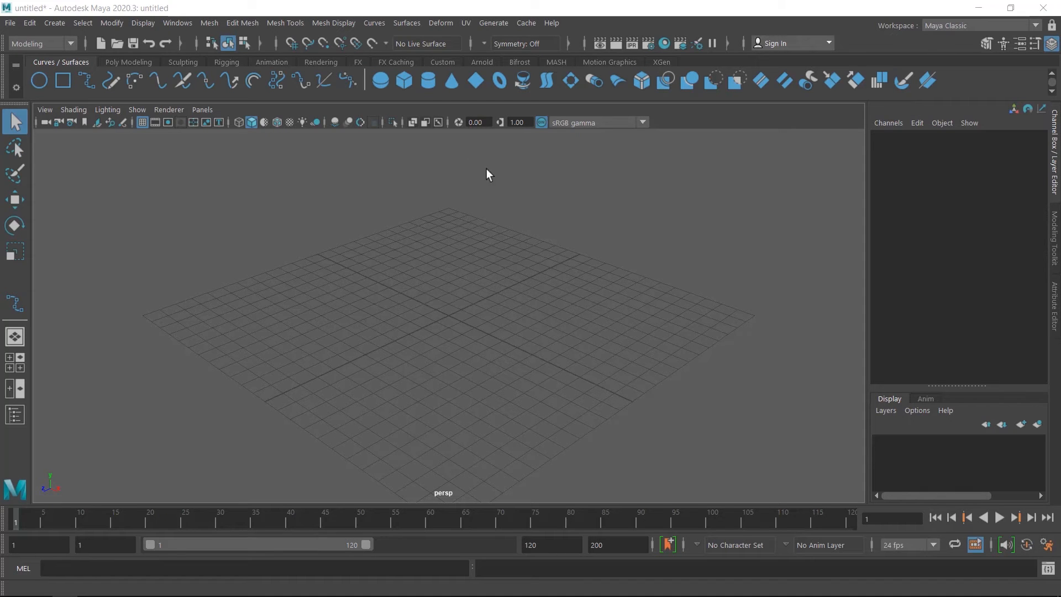
left_click(375, 22)
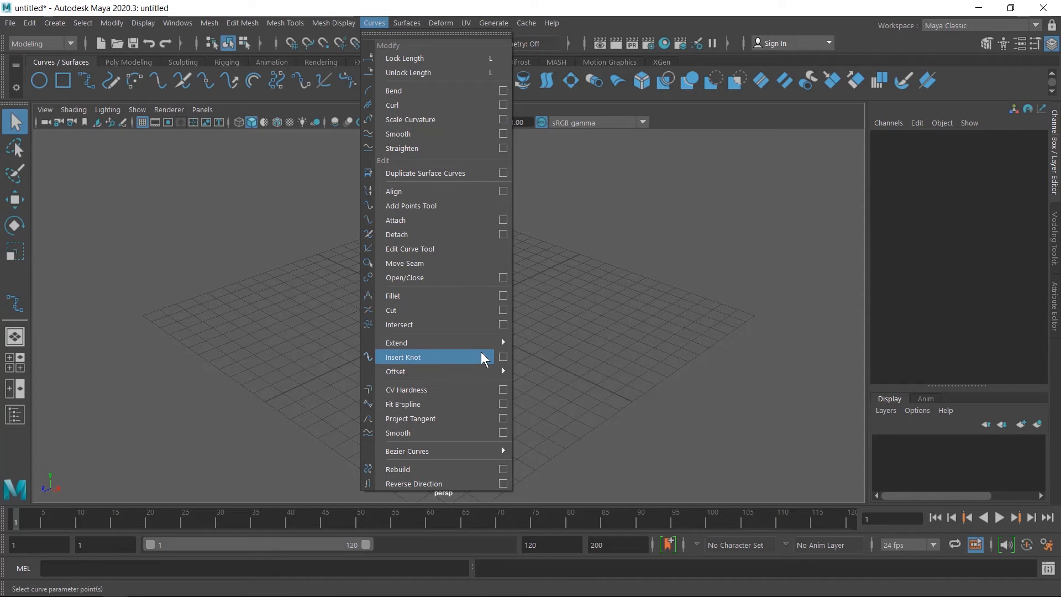
mouse_move(468, 338)
left_click(581, 256)
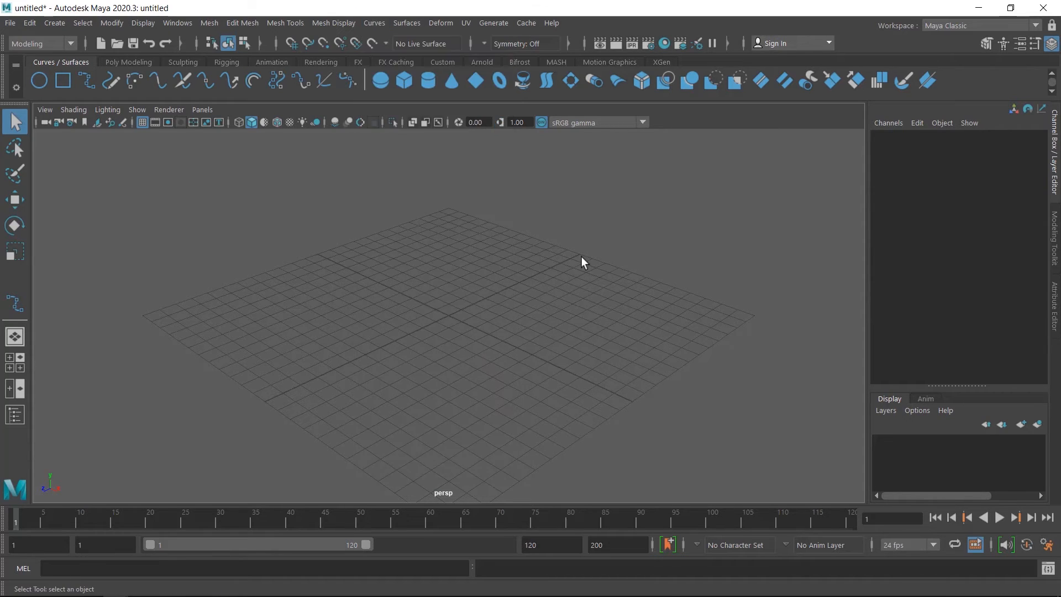
- Switch to a full-size side view and review the available curve creation tools
key("space")
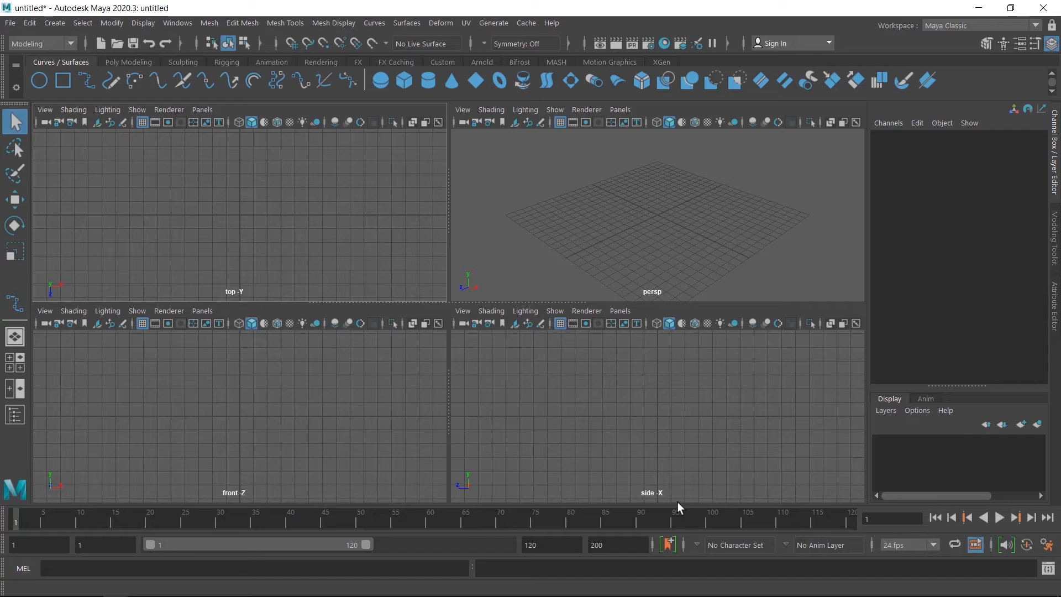
key("space")
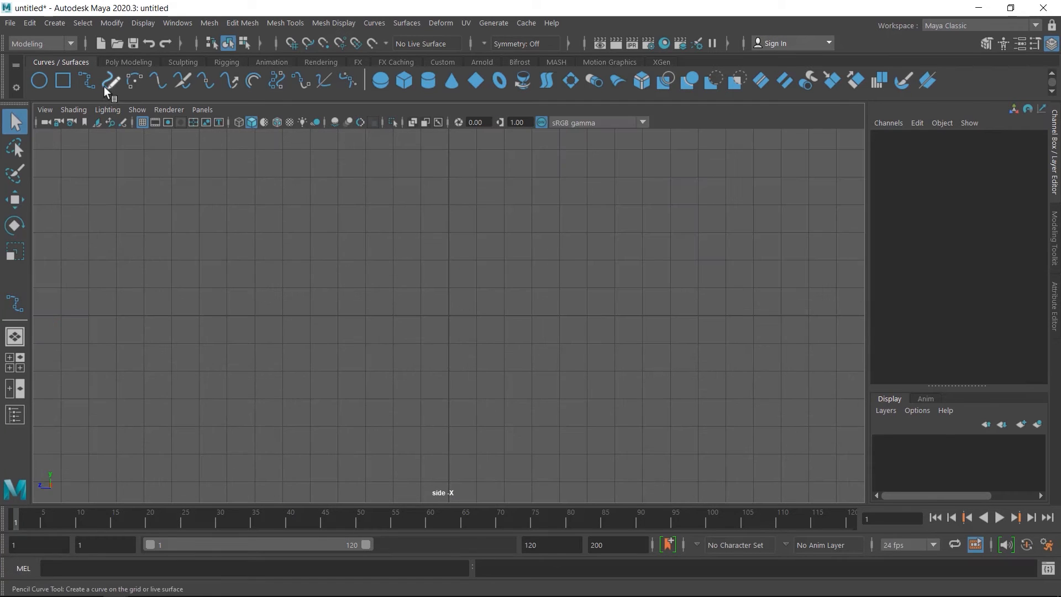
left_click(58, 25)
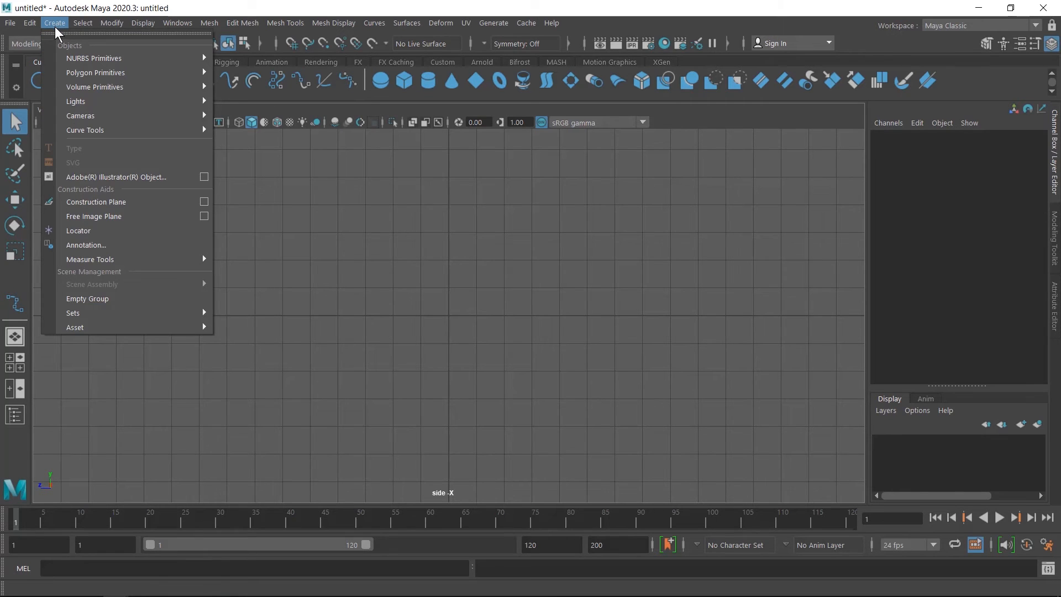
mouse_move(108, 125)
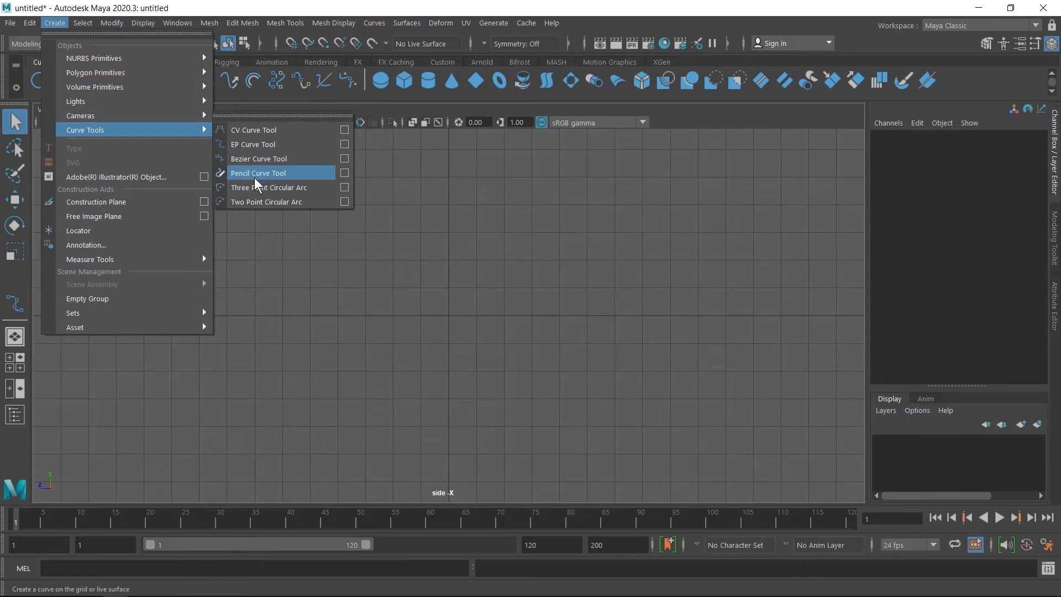
left_click(337, 261)
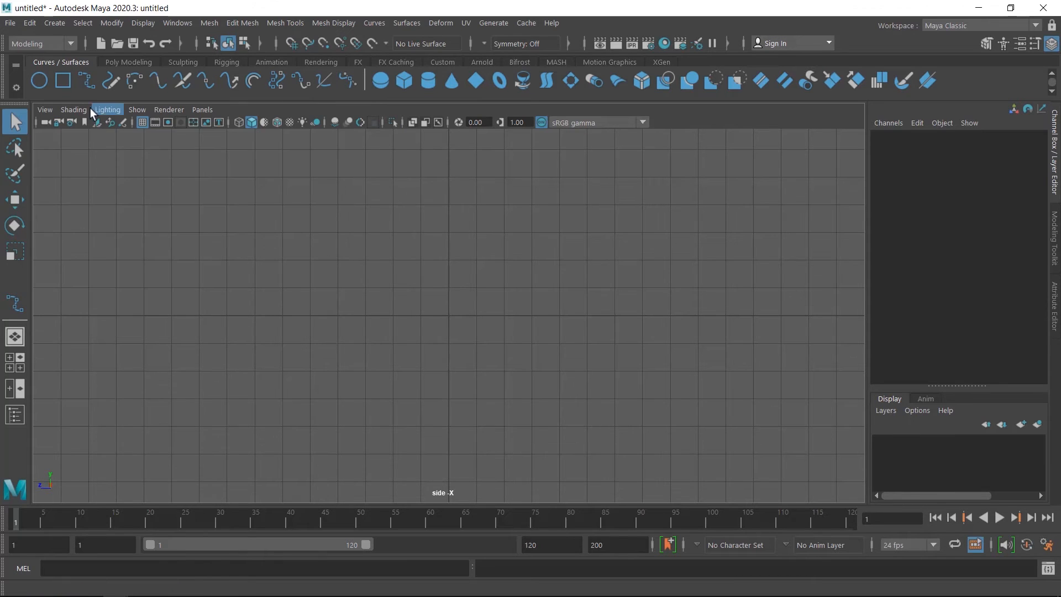
- Start an EP curve with a small step at its upper-right end, followed by a long level run to the upper-left corner
left_click(87, 85)
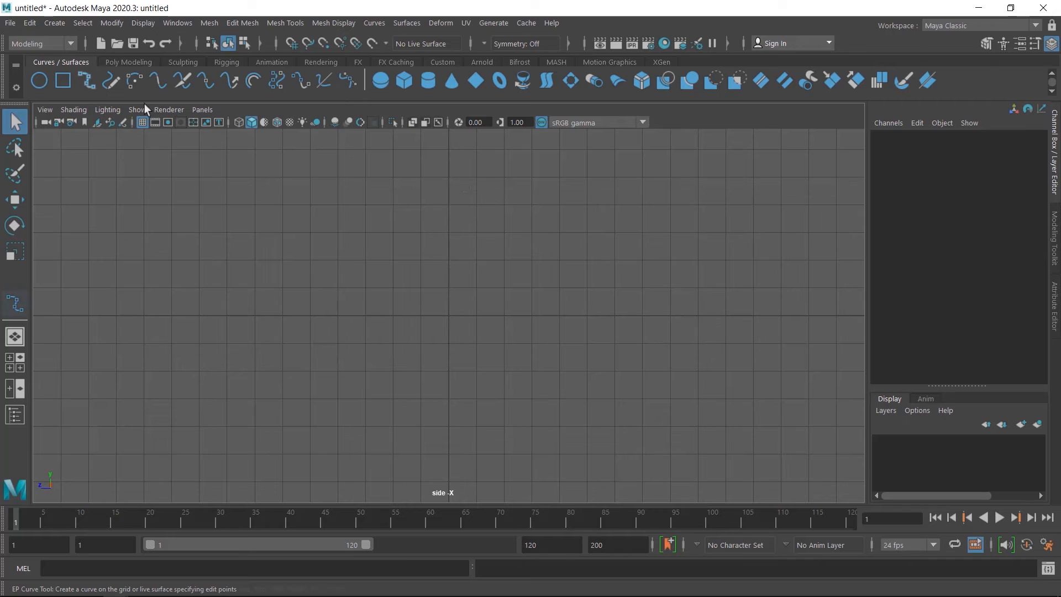
left_click(579, 191)
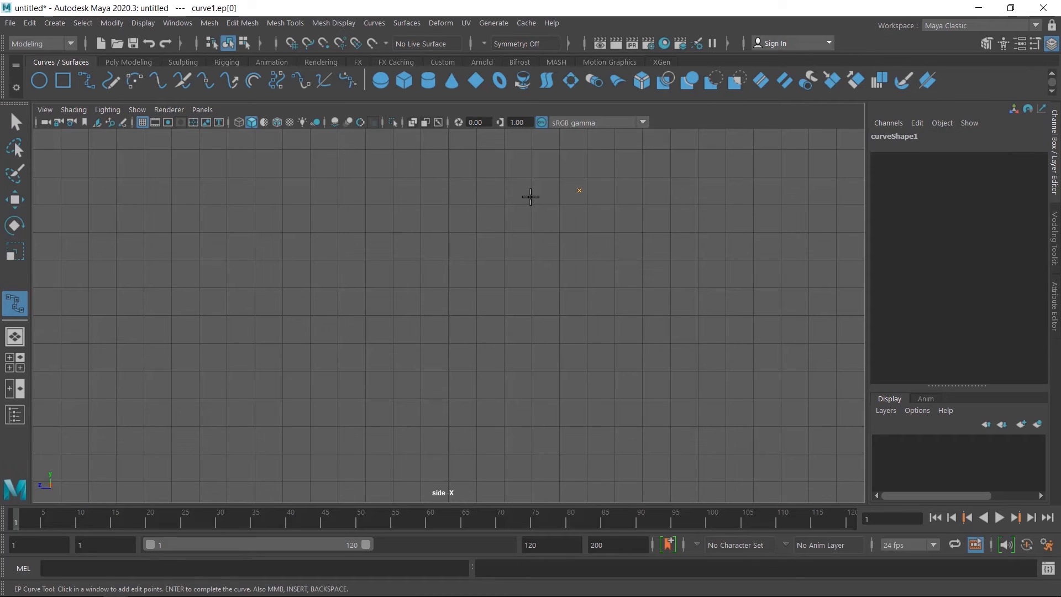
left_click(554, 197)
left_click(533, 207)
left_click(523, 221)
left_click(308, 226, "shift")
left_click(302, 234)
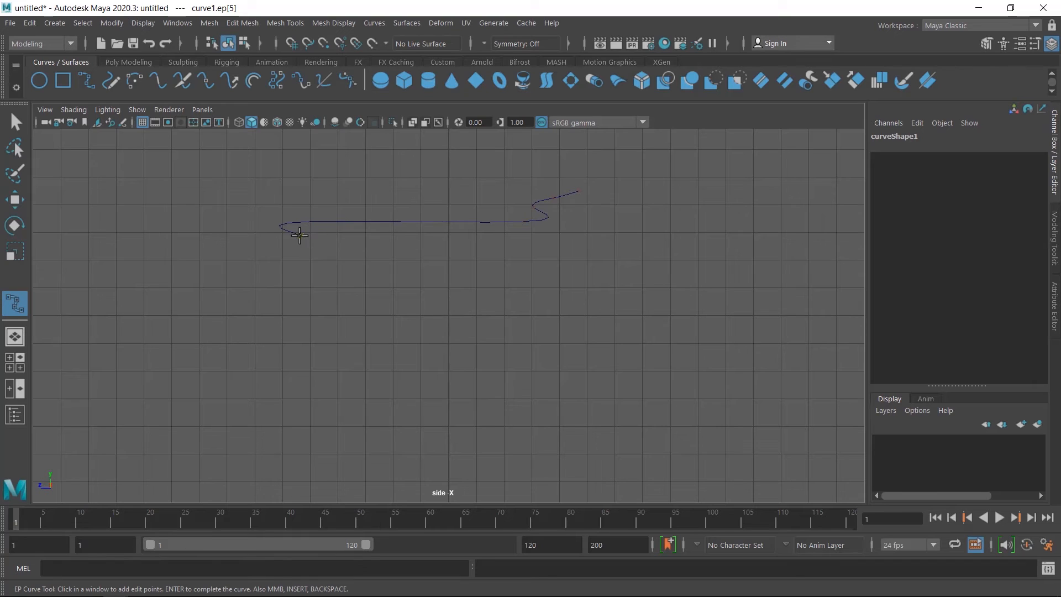
- Continue the EP curve down a straight vertical side, around a small protruding foot and along a level bottom run, and complete it
left_click(298, 262)
left_click(298, 396, "shift")
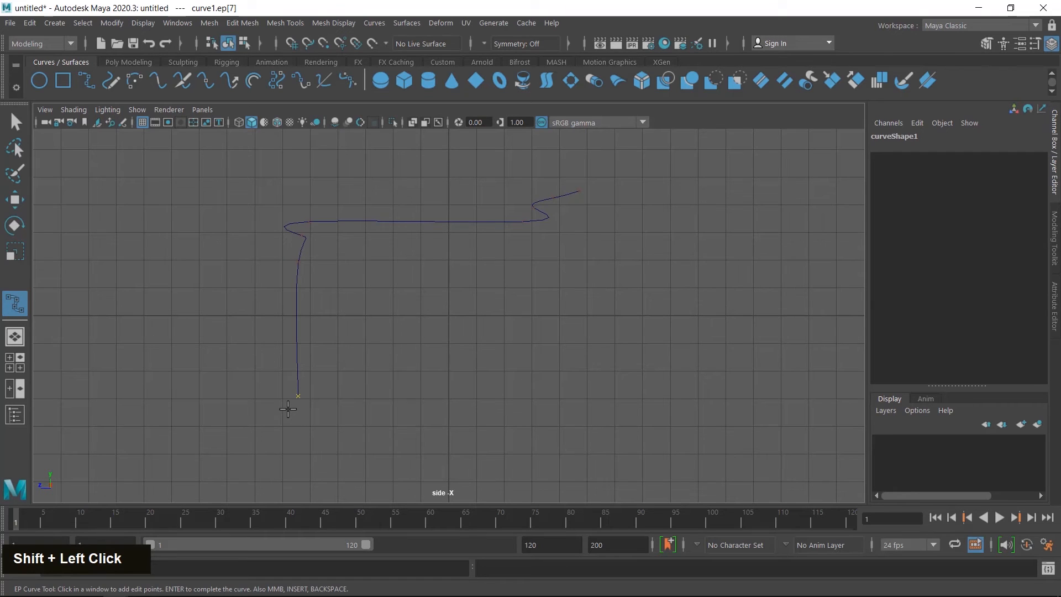
left_click(288, 410)
left_click(261, 420)
left_click(278, 440)
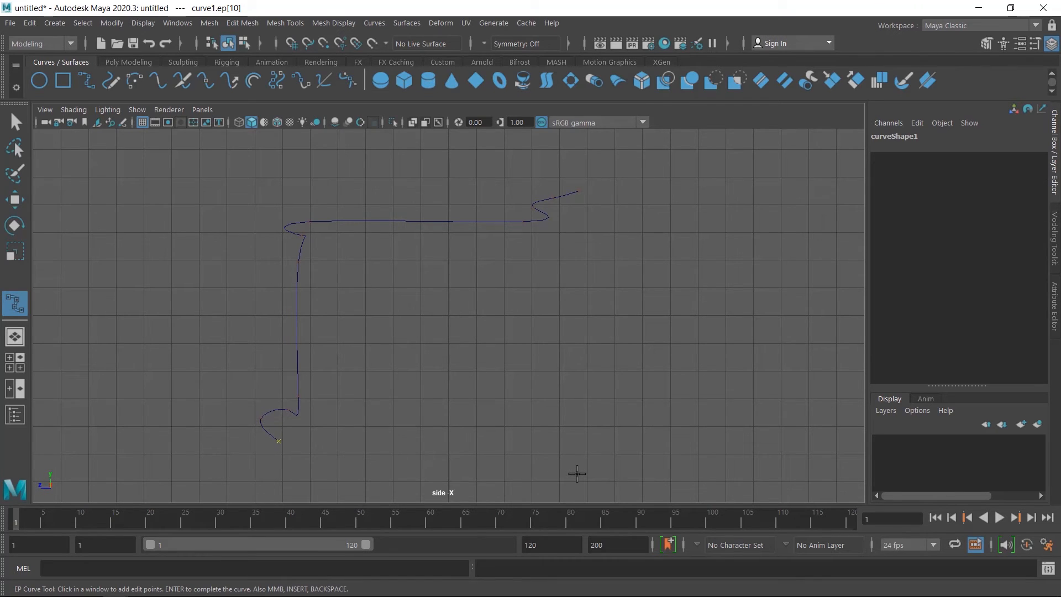
key("shift")
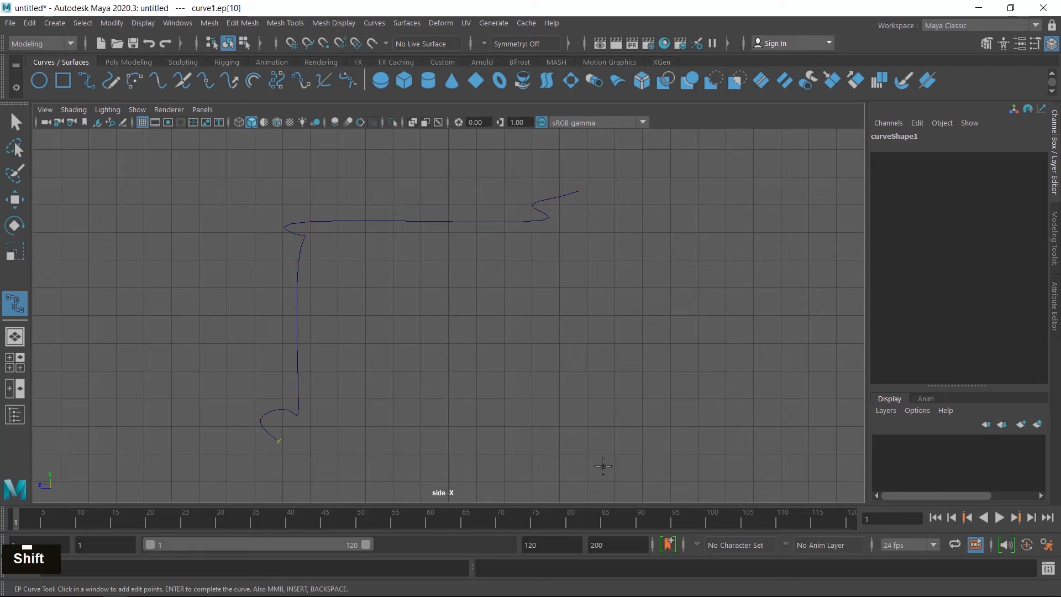
left_click(607, 441, "shift")
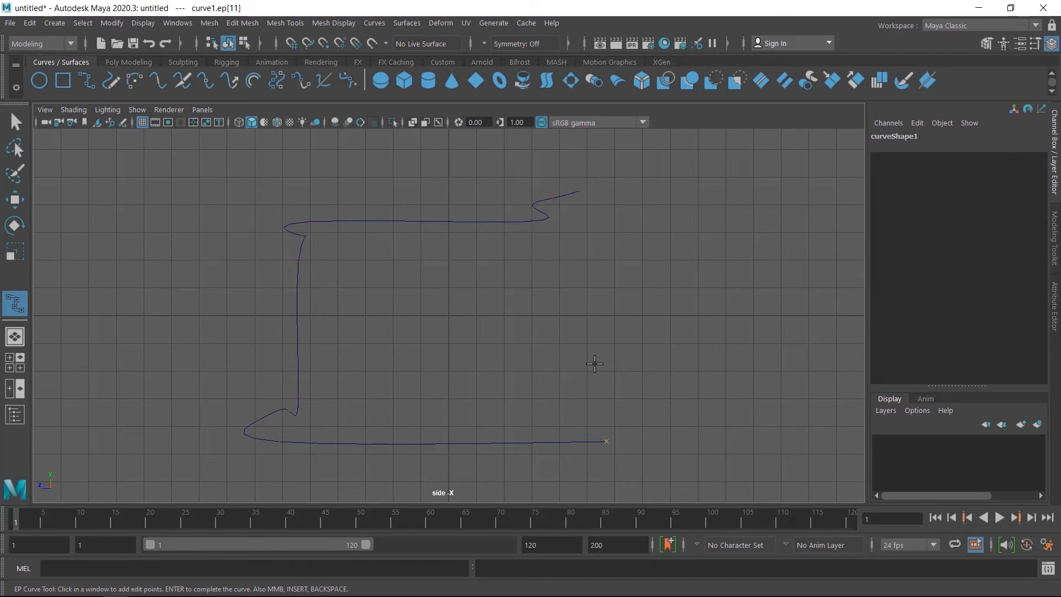
key("Return")
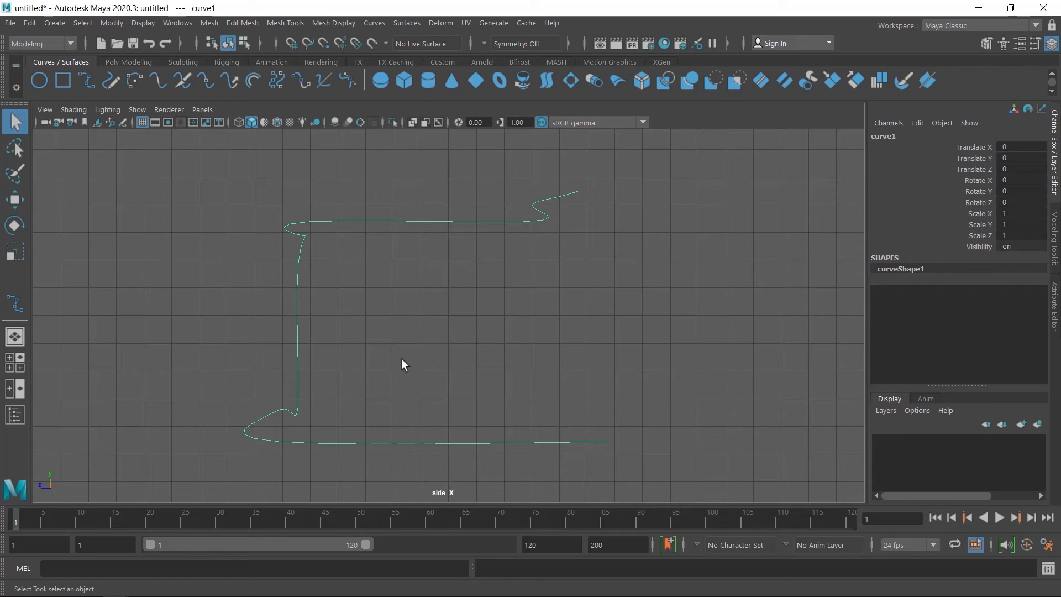
- Display the curve's control vertices and move the outermost vertex of the upper-left corner horizontally inward
right_click_drag(479, 302, 404, 250)
left_click_drag(219, 198, 257, 242)
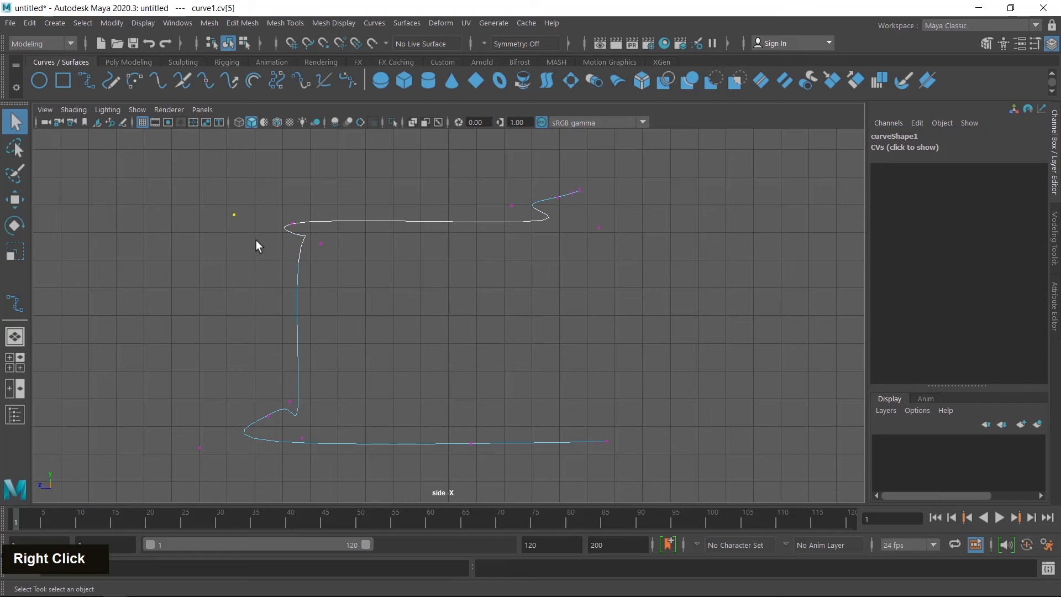
key("w")
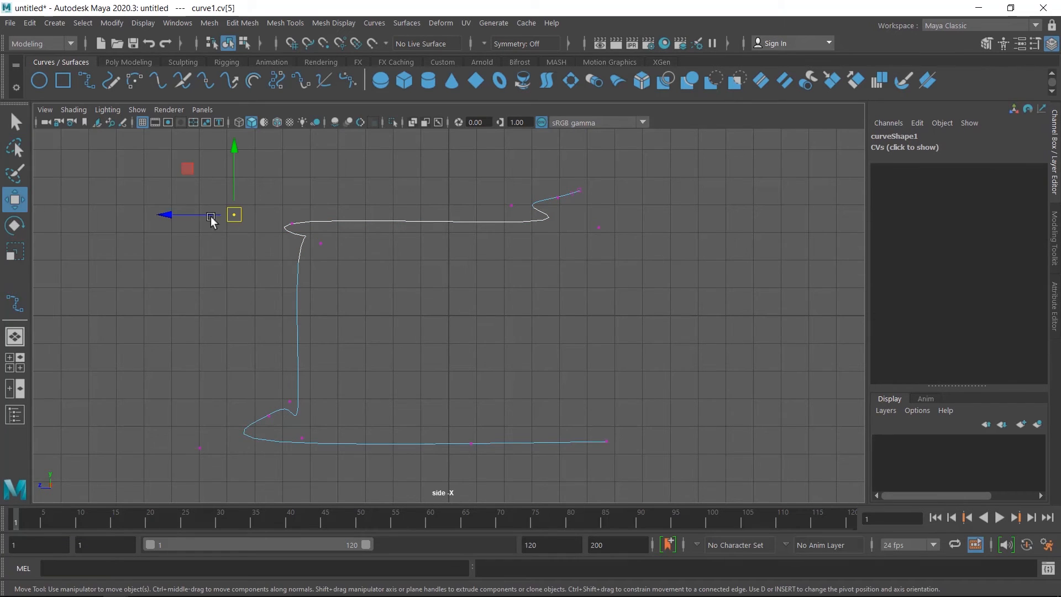
left_click_drag(168, 214, 203, 227)
middle_click_drag(354, 243, 492, 303, "alt")
scroll(416, 317, "up", 4)
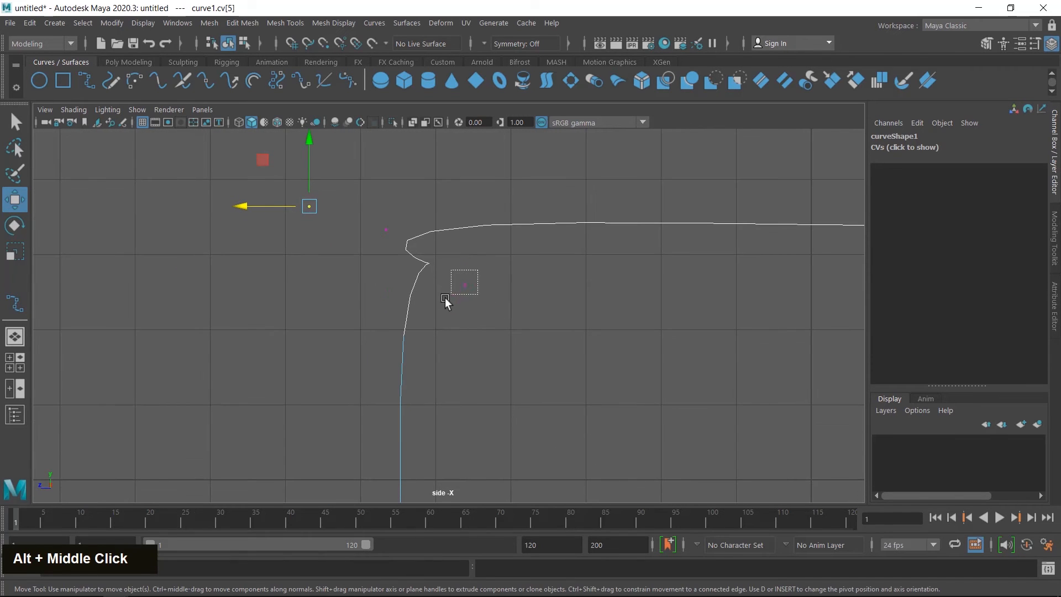
- Nudge the upper-left corner's inner control vertex down and lower the corner's middle vertex onto the vertical side
left_click_drag(446, 297, 446, 296)
mouse_move(462, 234)
left_mouse_down()
mouse_move(466, 261)
mouse_move(459, 240)
left_mouse_up()
left_click(389, 229)
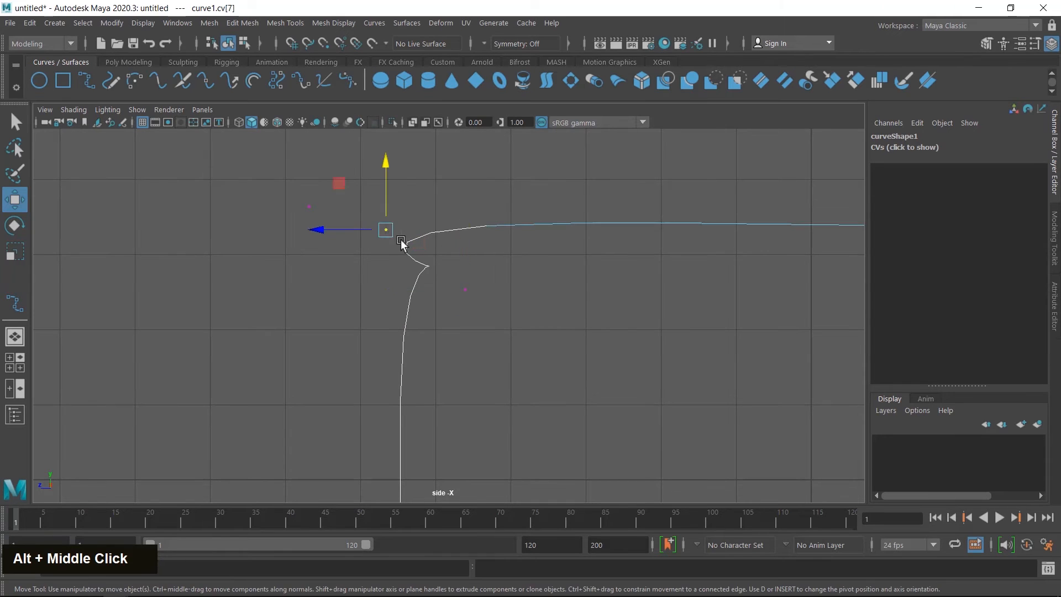
left_click_drag(384, 198, 377, 289)
left_click(464, 289)
- Round the upper-left corner by moving its outer vertex inward, its inner vertex outward and its lowest vertex slightly inward
left_click_drag(280, 190, 348, 236)
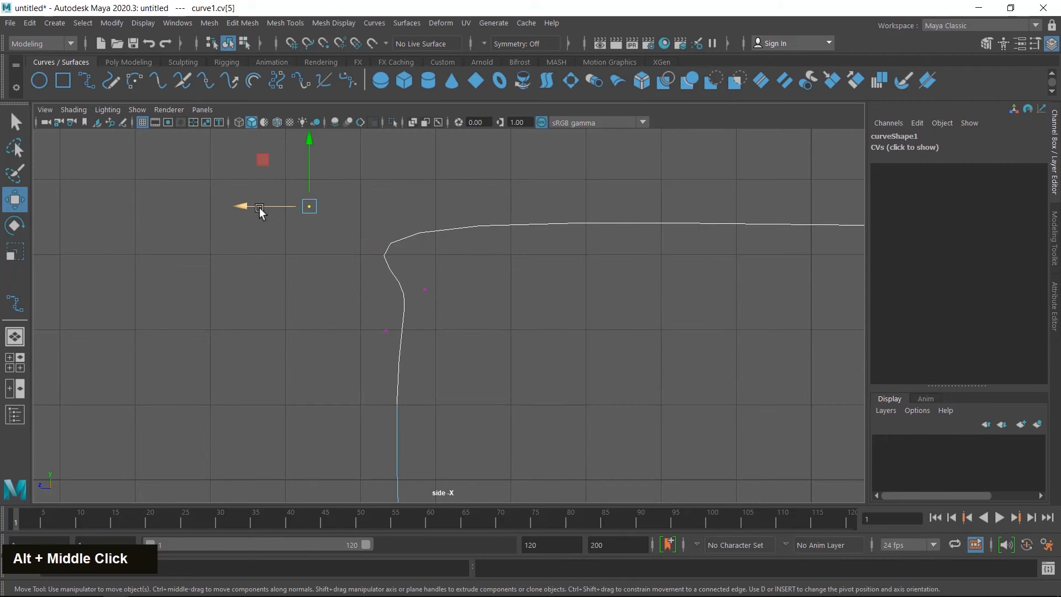
left_click_drag(259, 207, 347, 227)
left_click(424, 289)
left_click_drag(362, 288, 343, 288)
middle_click_drag(353, 293, 362, 301, "alt")
double_click(381, 312)
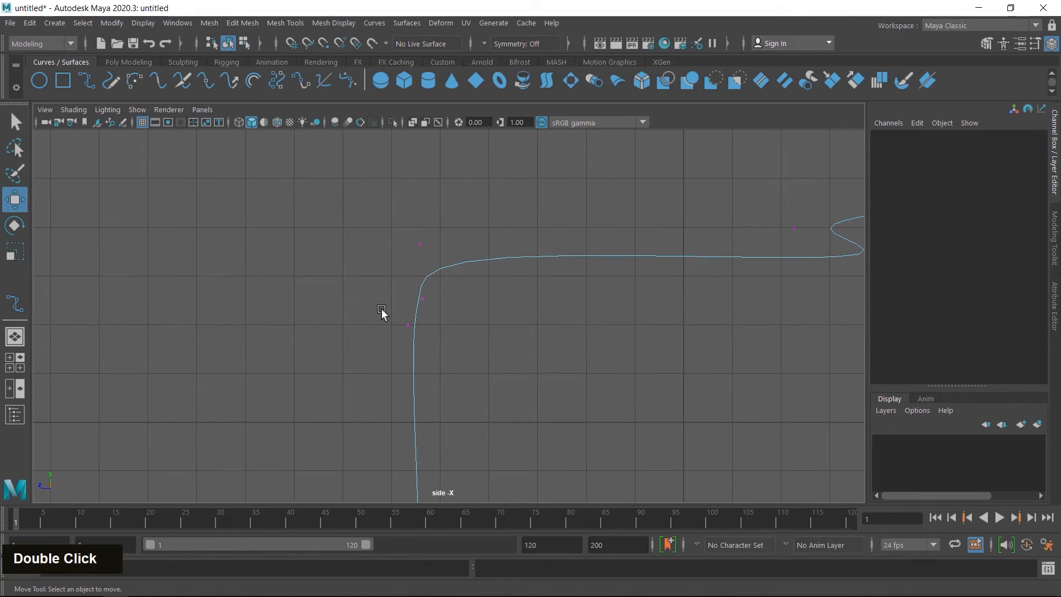
left_click_drag(381, 312, 436, 342)
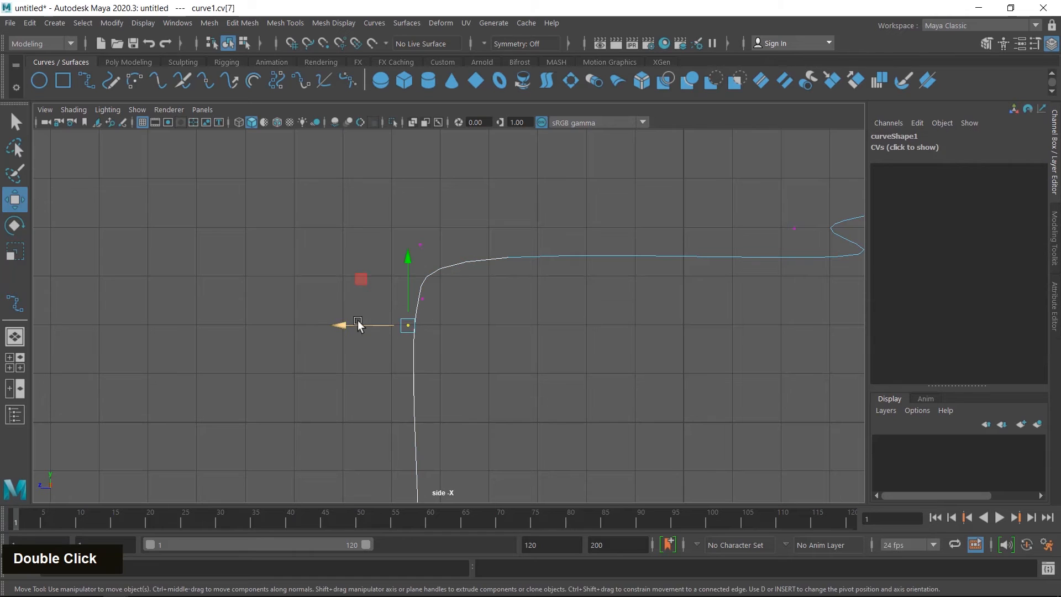
left_click_drag(344, 324, 356, 330)
- Move the outer lower control vertex of the upper-right step inward to about Z -3.103
middle_click_drag(543, 344, 310, 332, "alt")
middle_click_drag(659, 325, 663, 358, "alt")
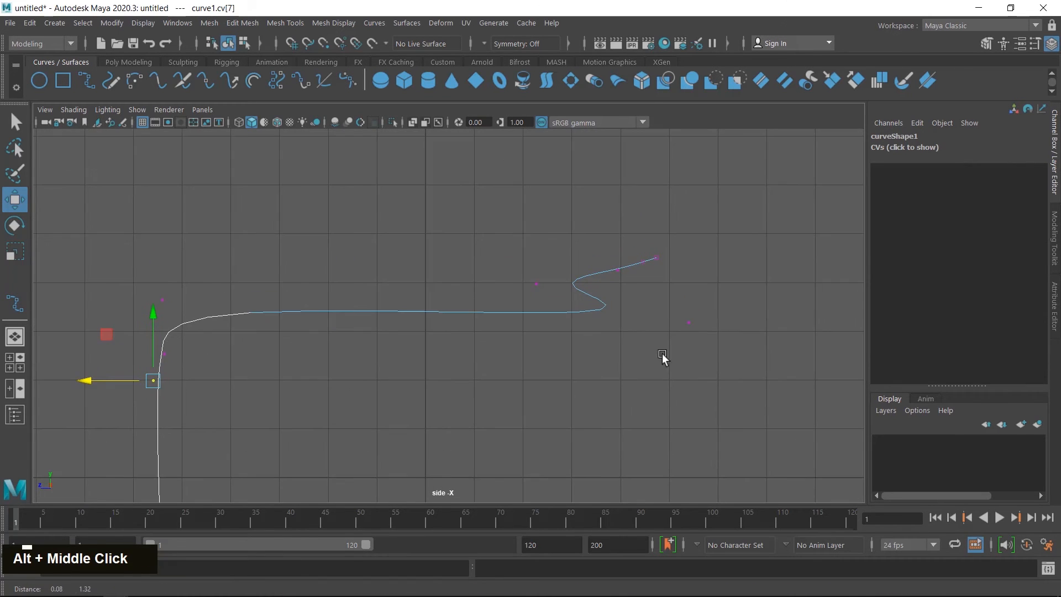
left_click_drag(709, 308, 538, 320)
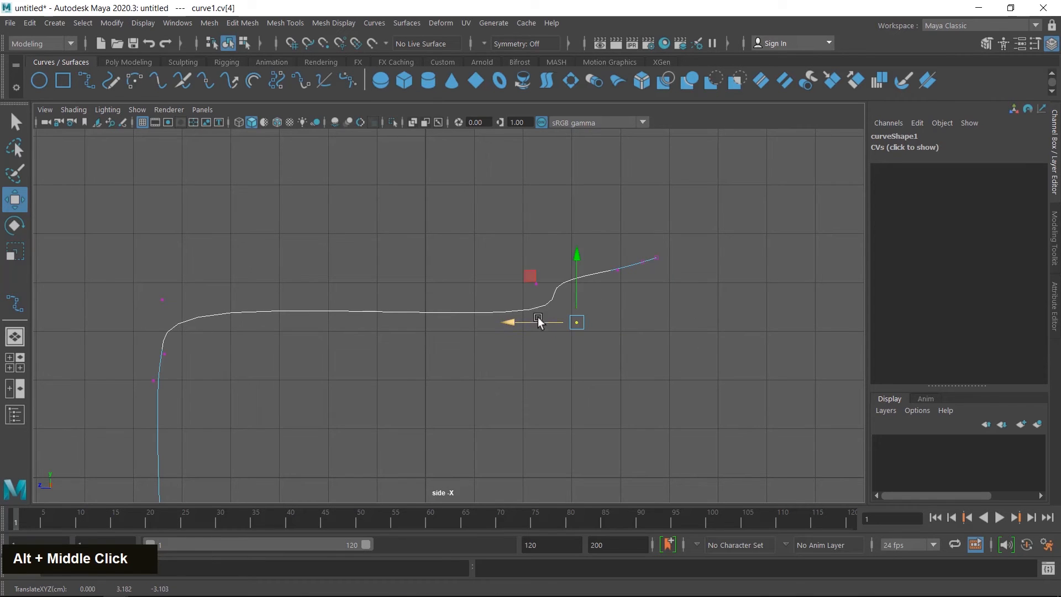
- Adjust the vertices at the upper open end into a raised, nearly level tip, and move the step's lower vertex to about Z -2.366
left_click(605, 244)
left_click(616, 271)
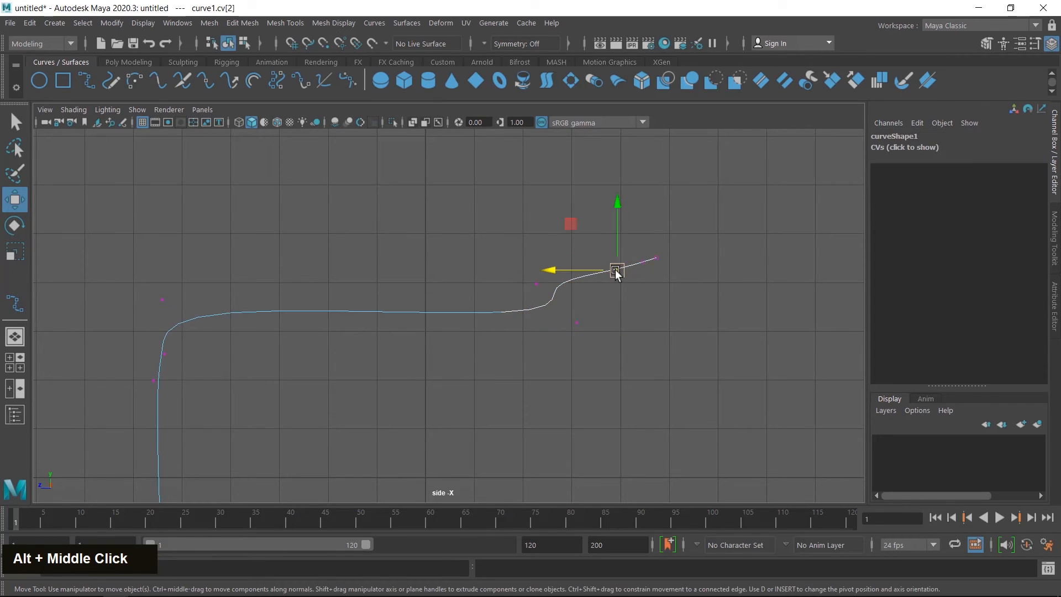
mouse_move(616, 271)
left_mouse_down()
mouse_move(611, 257)
mouse_move(672, 272)
left_mouse_up()
left_click_drag(658, 219, 661, 225)
left_click_drag(594, 218, 645, 256)
left_click_drag(632, 217, 635, 205)
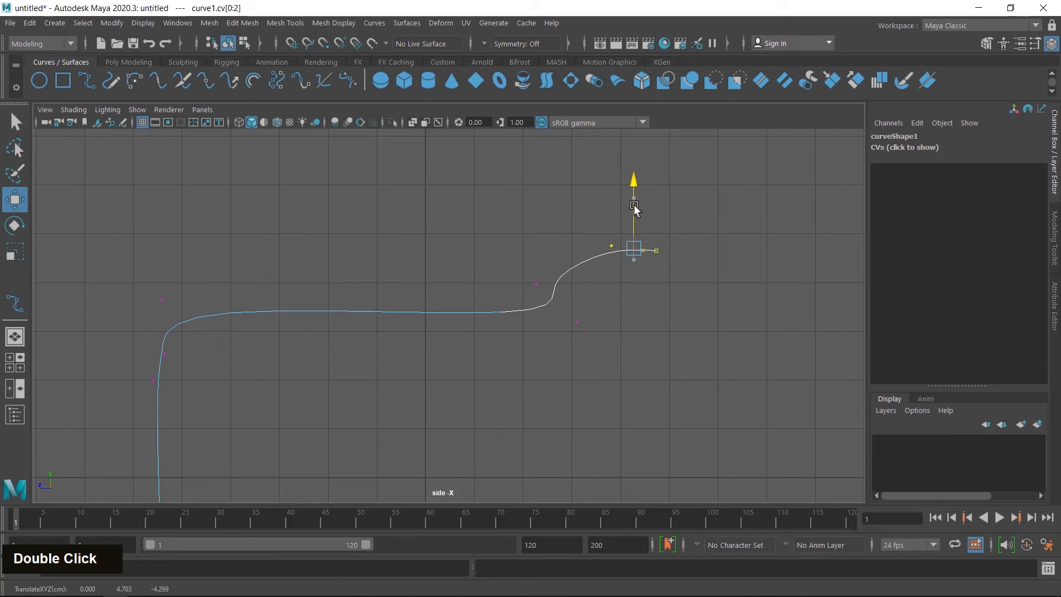
left_click(576, 323)
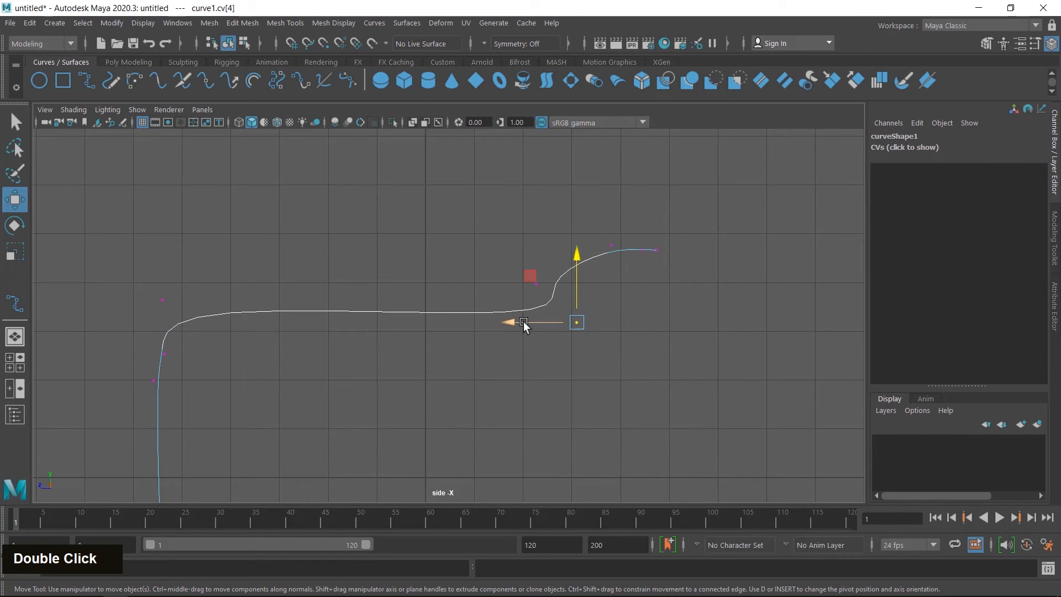
left_click_drag(516, 324, 483, 323)
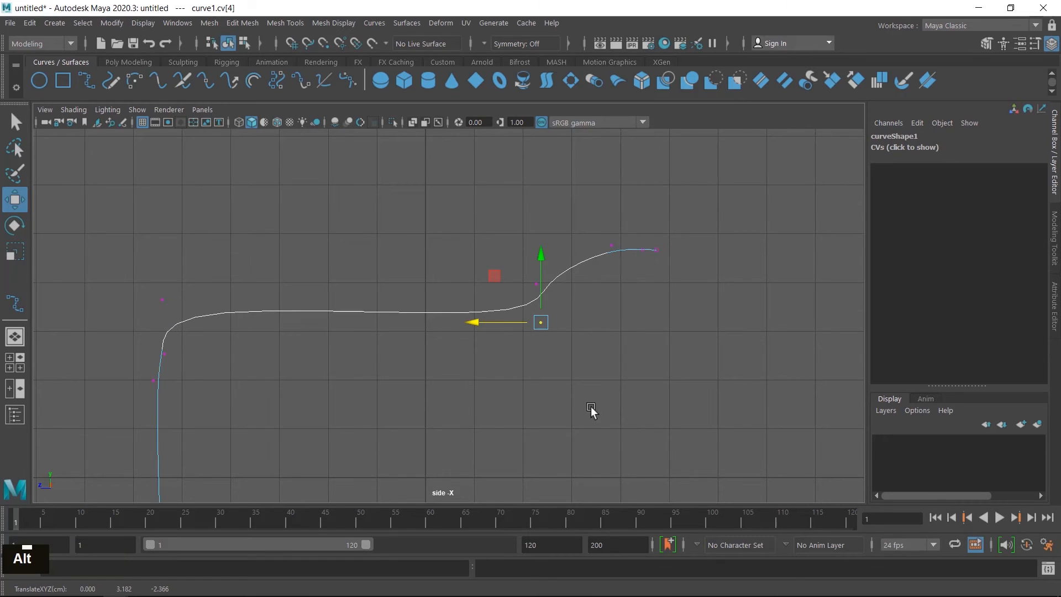
- Move the lower-left foot's outermost vertex inward and raise the vertex inside the foot up onto the vertical side
middle_click_drag(591, 407, 510, 386, "alt")
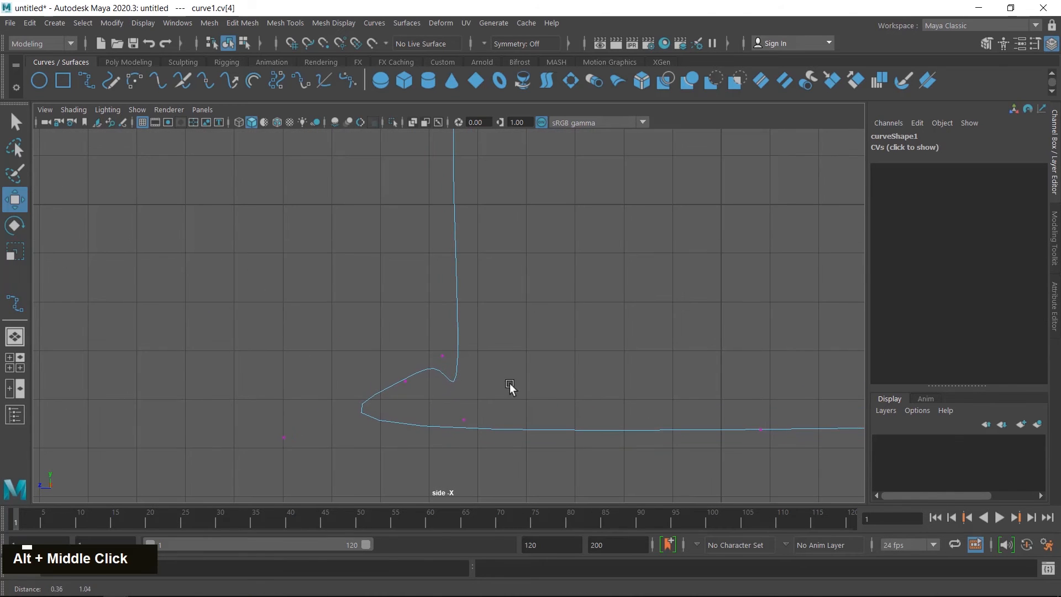
left_click_drag(243, 419, 315, 453)
left_click_drag(227, 435, 331, 436)
double_click(464, 420)
left_click_drag(402, 420, 444, 271)
- Shift the foot's lowest vertex inward and down, and lower the three vertices above it to smooth the bend
left_click(388, 437)
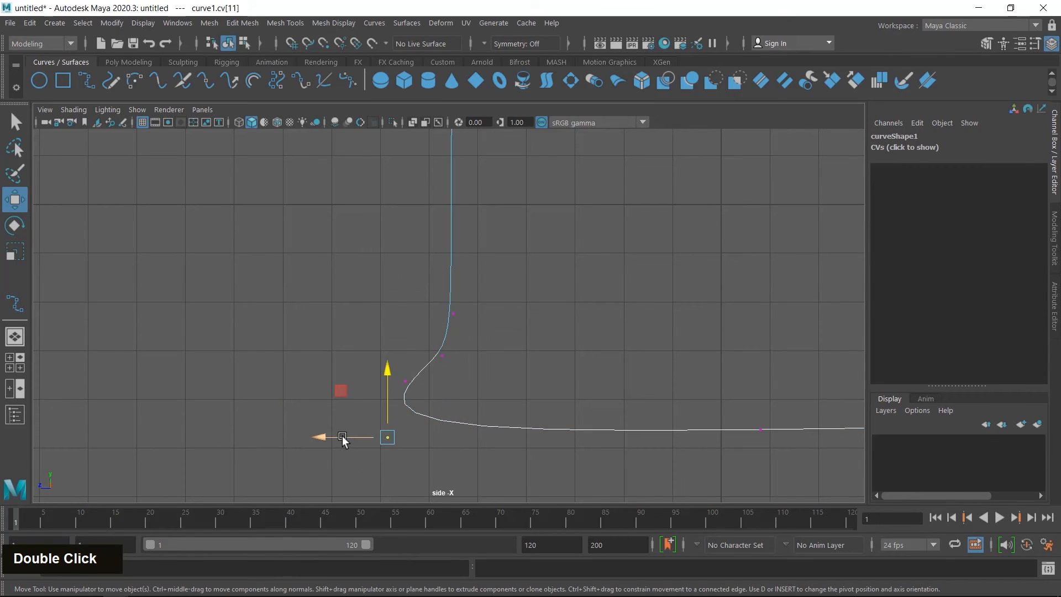
left_click_drag(342, 436, 373, 437)
left_click_drag(414, 383, 410, 396)
left_click(406, 381)
left_click(442, 356)
left_click_drag(441, 320, 449, 356)
left_click(454, 314)
left_click_drag(452, 282, 466, 315)
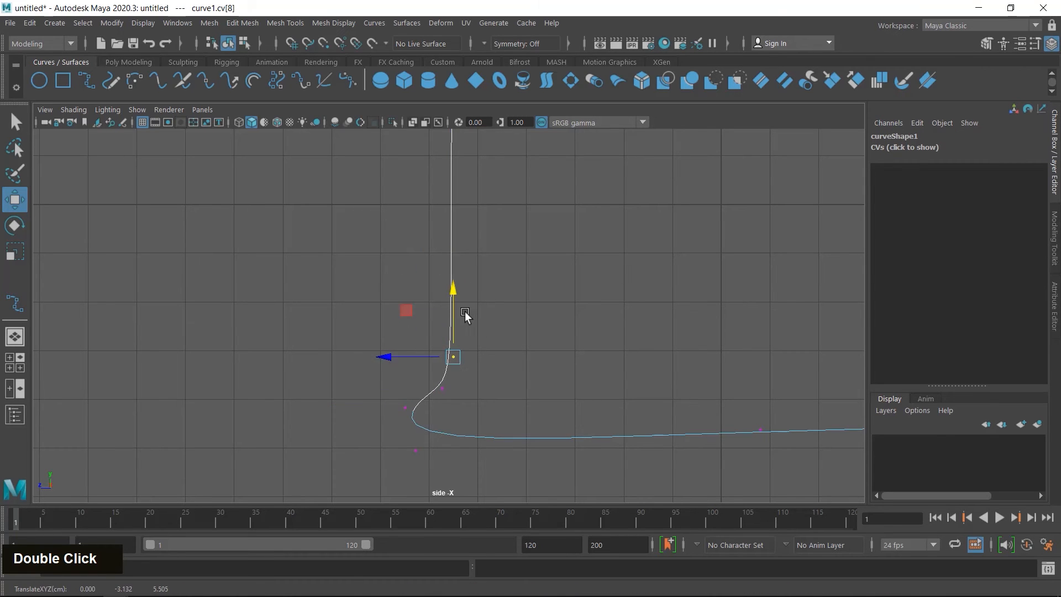
- Level the bottom run by lowering its end vertex to about Y -4.718 and its middle vertex slightly
middle_click_drag(649, 405, 349, 367, "alt")
left_click_drag(661, 349, 740, 411)
left_click_drag(698, 330, 705, 337)
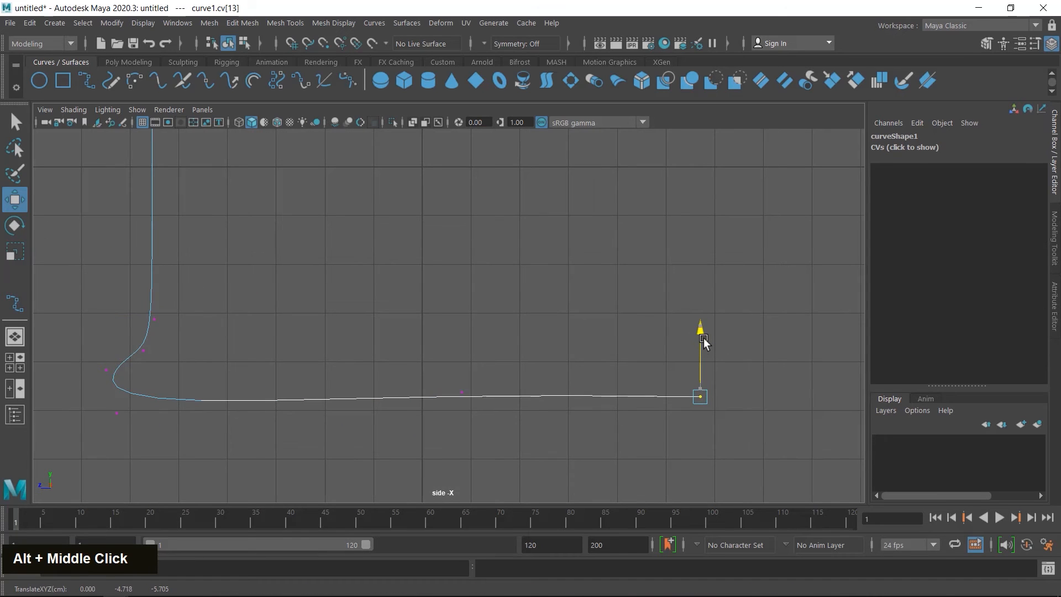
left_click(462, 392)
left_click_drag(462, 336, 465, 348)
left_click(117, 413)
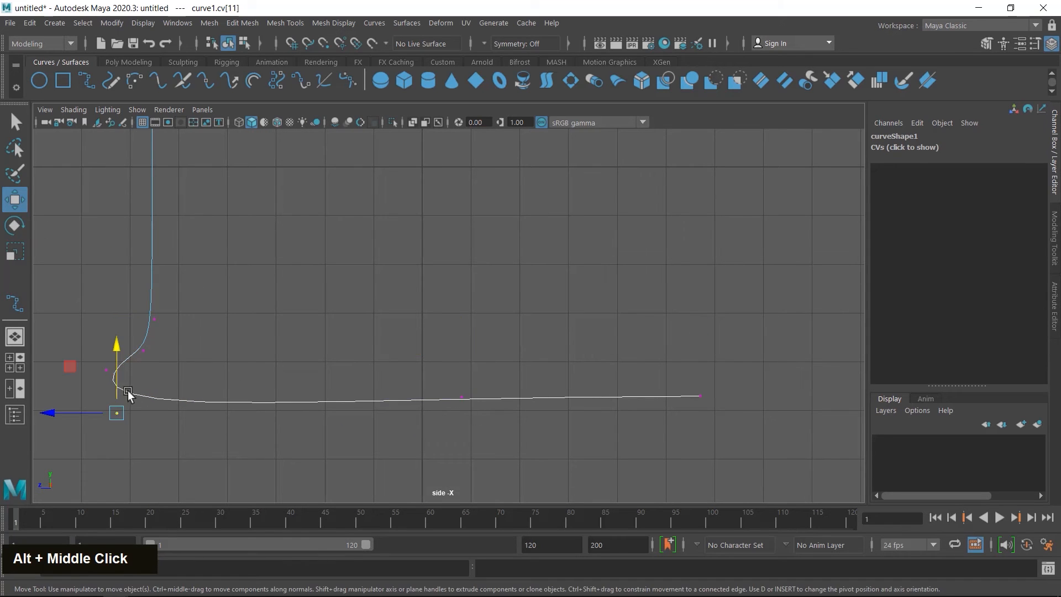
scroll(482, 348, "down", 3)
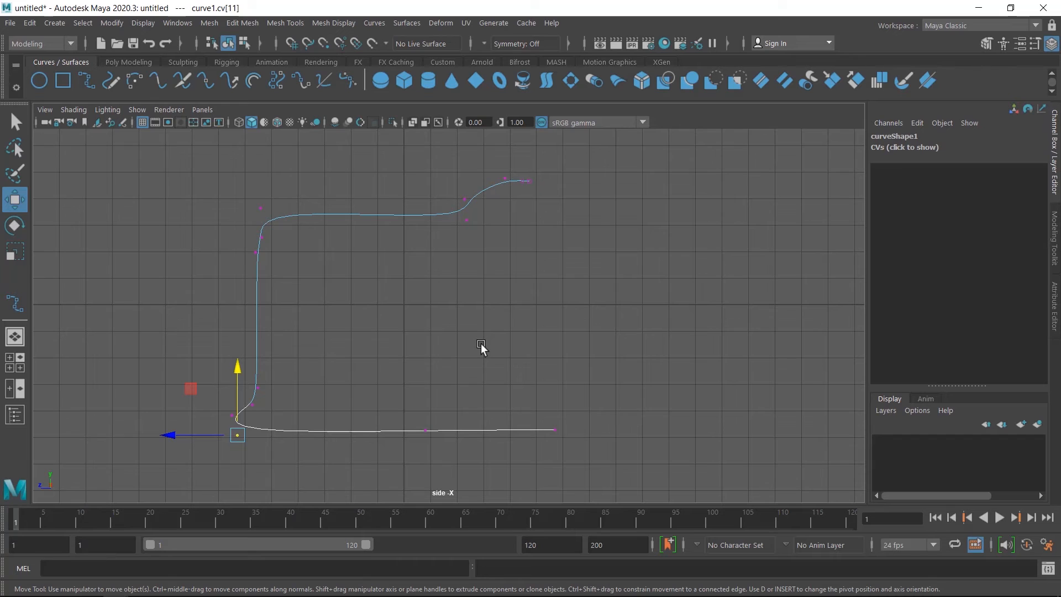
- Return the curve to object mode, redisplay its control vertices and select all of them
right_click_drag(482, 339, 549, 227)
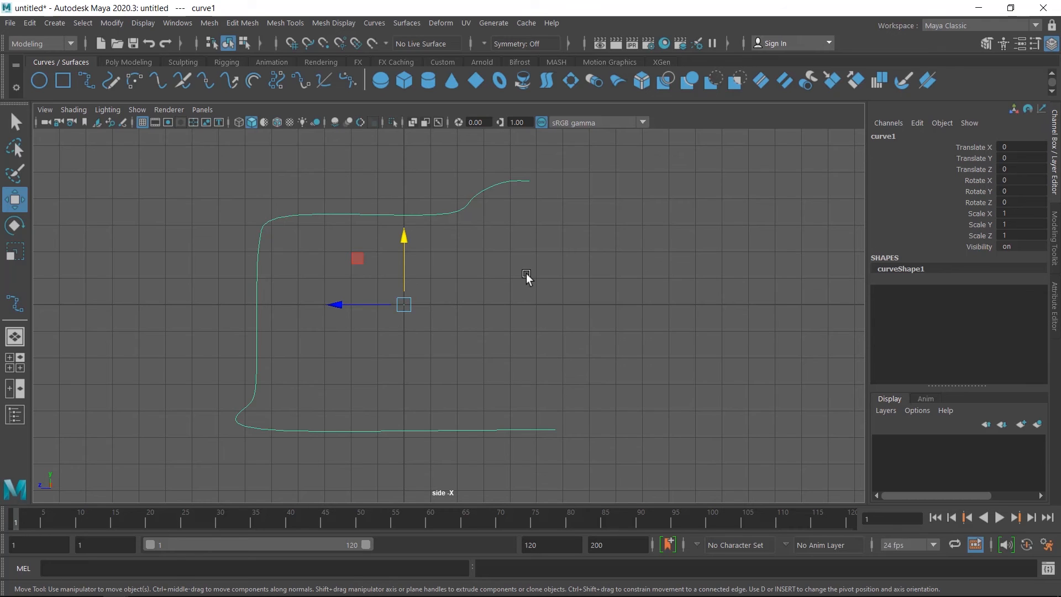
right_click_drag(526, 273, 459, 251)
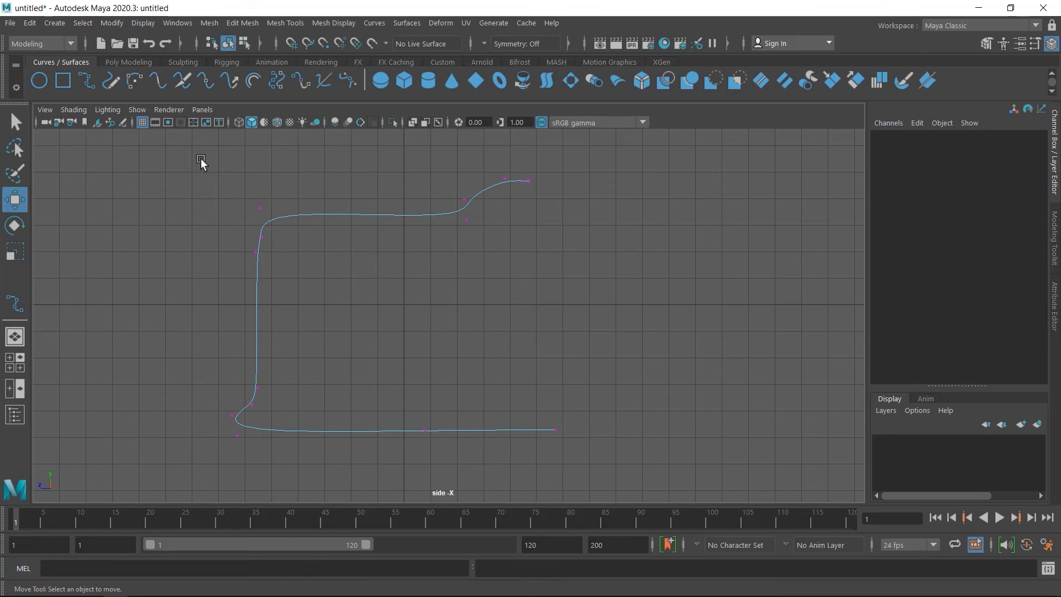
left_click_drag(201, 158, 595, 461)
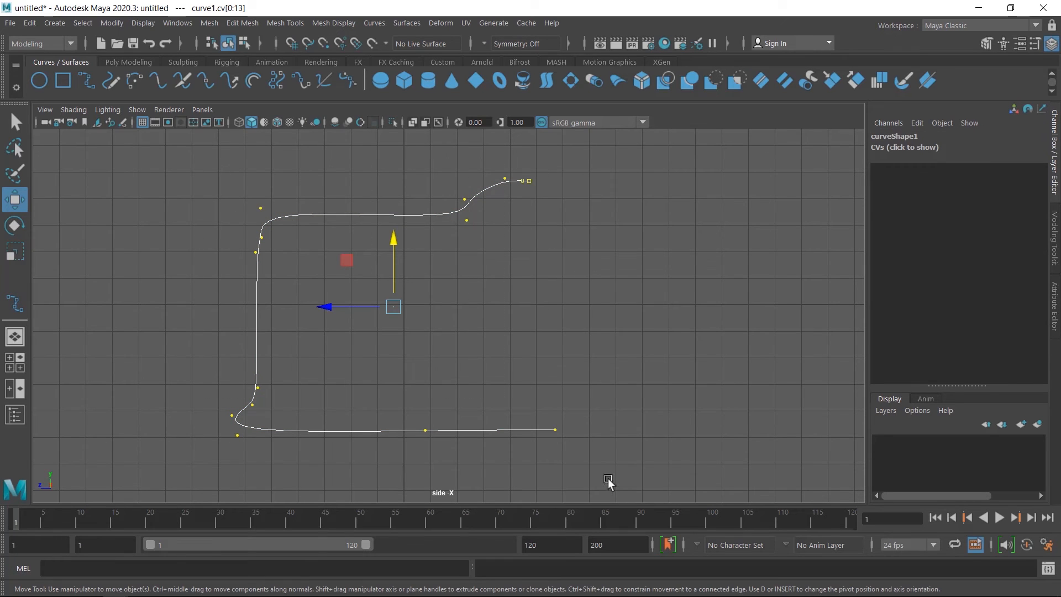
- Examine the control vertices at the curve's upper and lower open ends up close
middle_click_drag(515, 251, 559, 379, "alt")
scroll(566, 324, "up", 3)
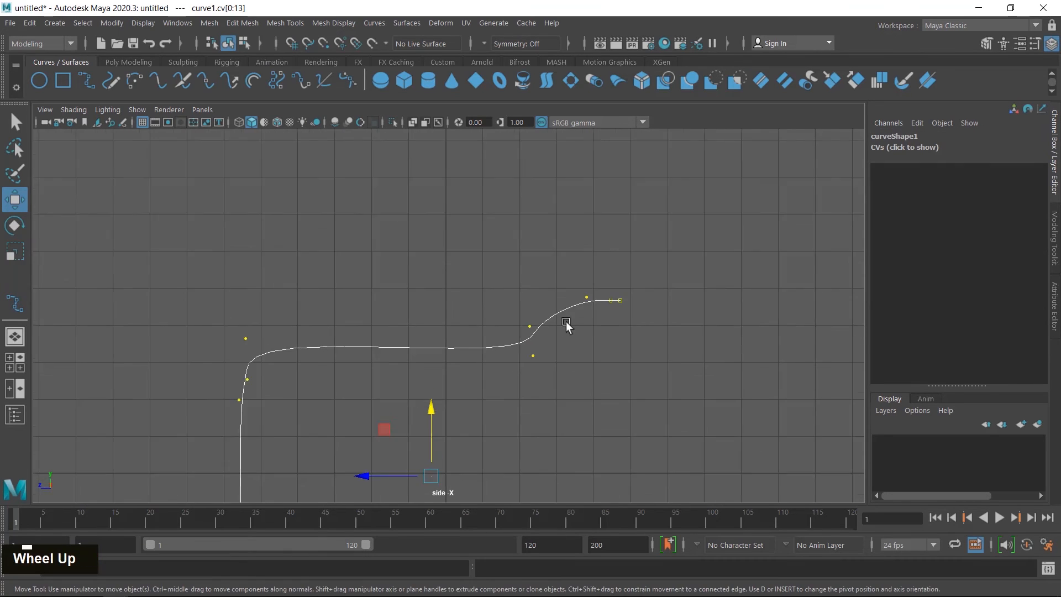
scroll(645, 353, "up", 2)
middle_click_drag(656, 358, 558, 289, "alt")
scroll(564, 289, "up", 2)
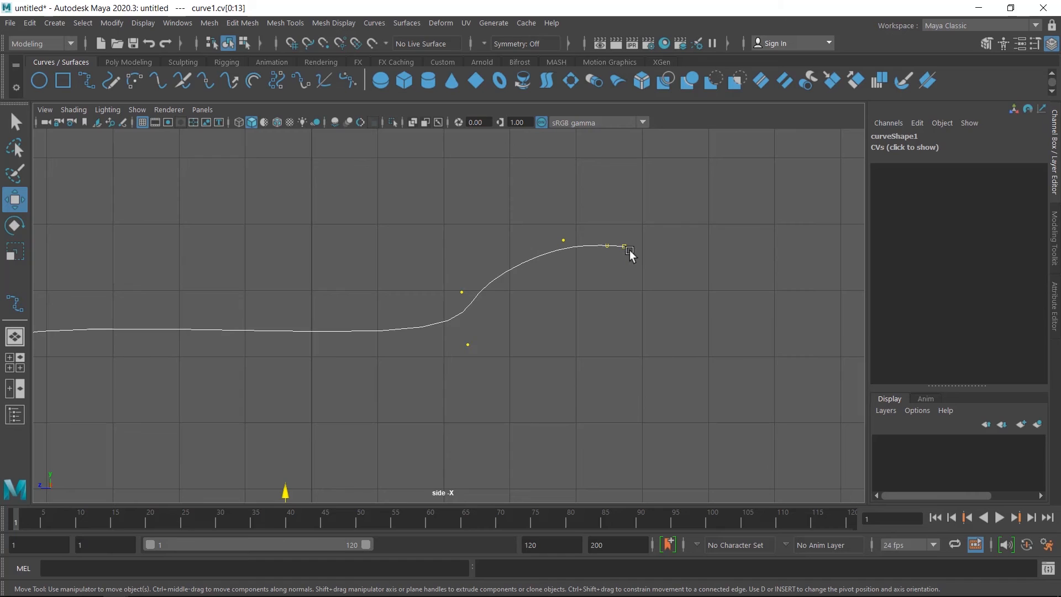
scroll(652, 260, "up", 3)
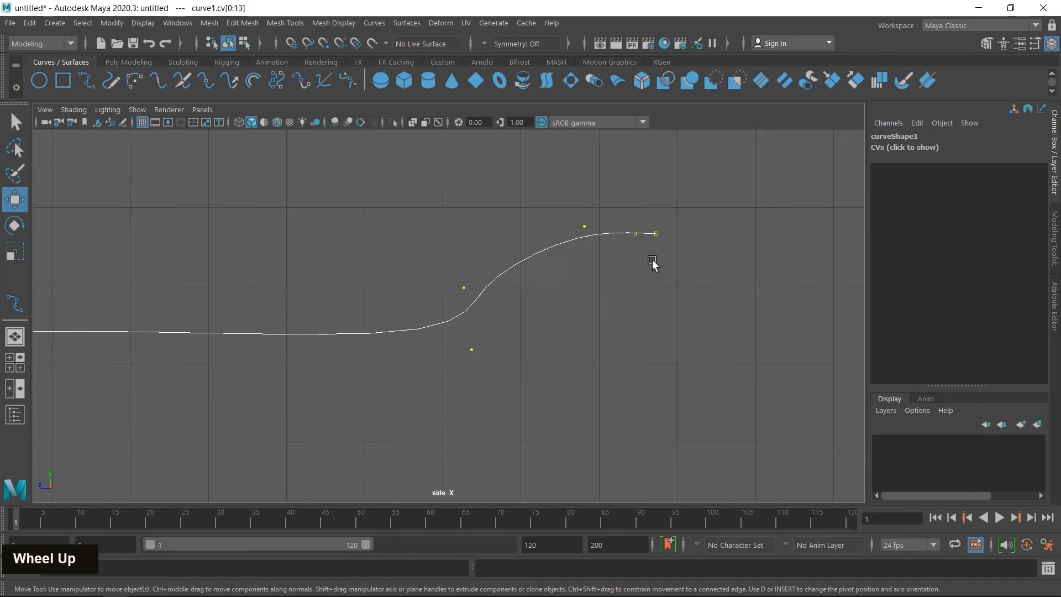
scroll(692, 235, "up", 2)
middle_click_drag(772, 249, 627, 308, "alt")
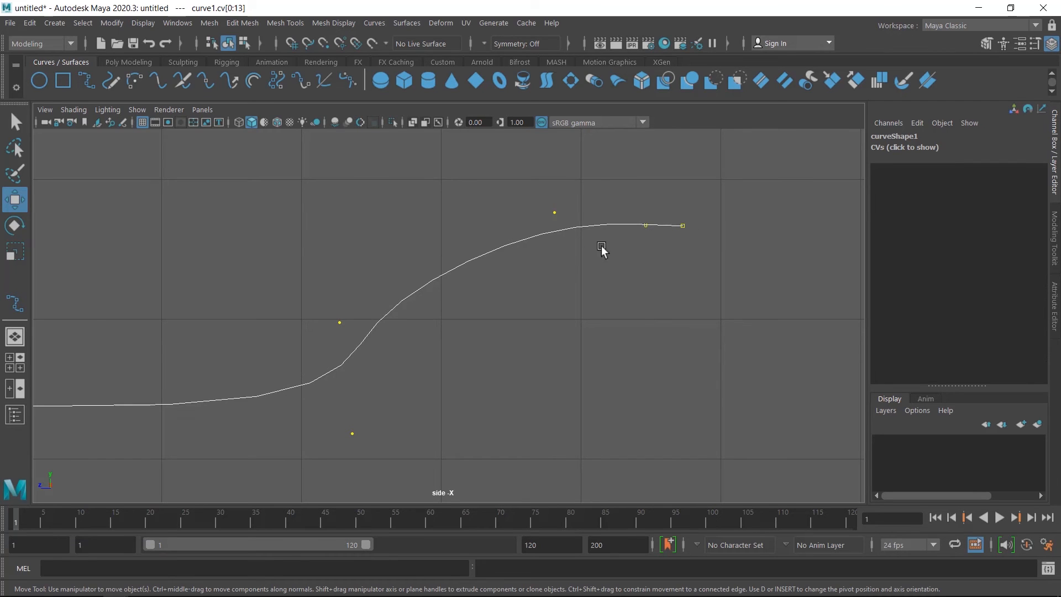
scroll(545, 257, "down", 3)
middle_click_drag(603, 395, 598, 215, "alt")
scroll(533, 354, "up", 8)
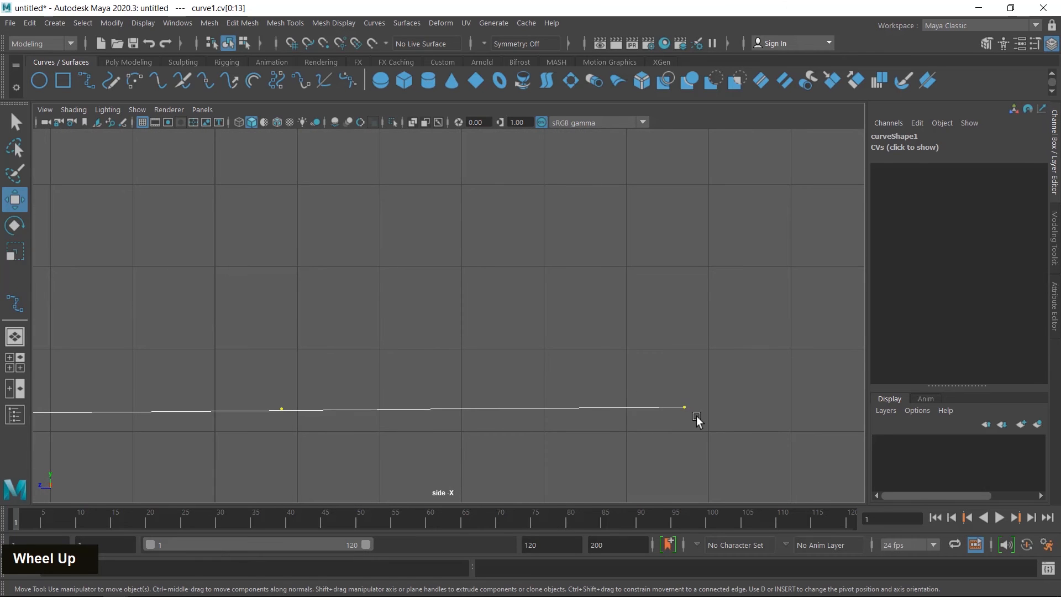
- Return the profile curve to object mode and reverse its direction
scroll(648, 434, "down", 6)
middle_click_drag(586, 315, 653, 424, "alt")
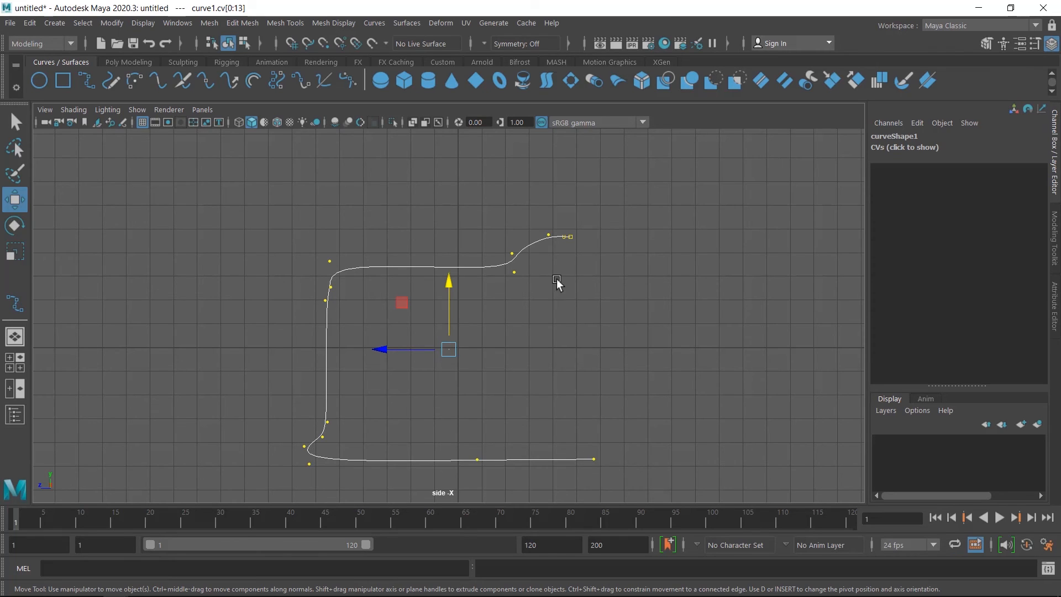
right_click_drag(557, 250, 625, 227)
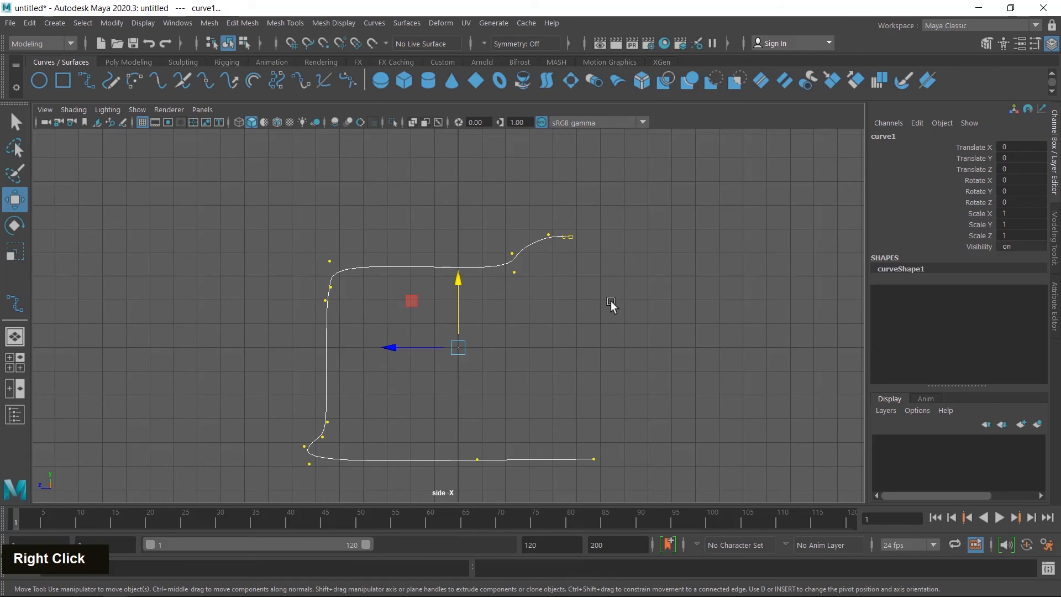
left_click(365, 24)
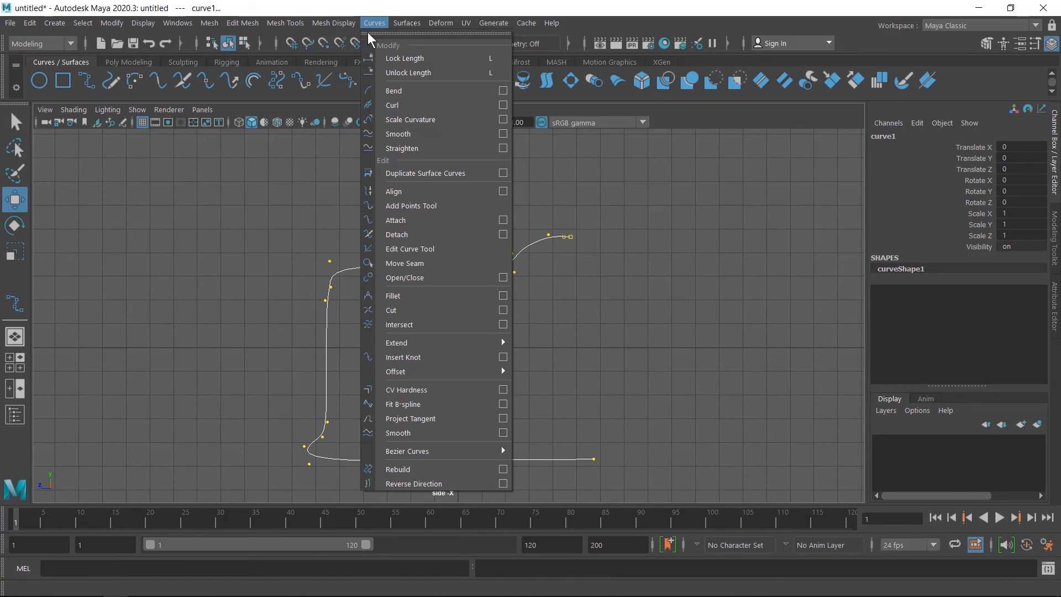
left_click(449, 484)
- Redisplay and select all the curve's control vertices, and examine the markers at its lower and upper open ends
right_click_drag(588, 316, 513, 251)
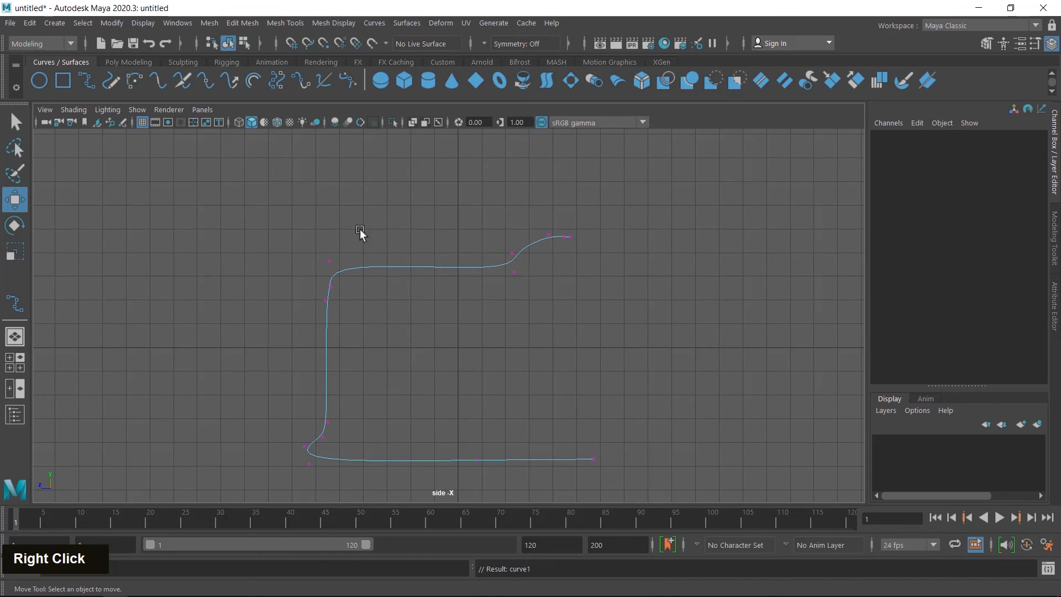
left_click_drag(239, 188, 661, 491)
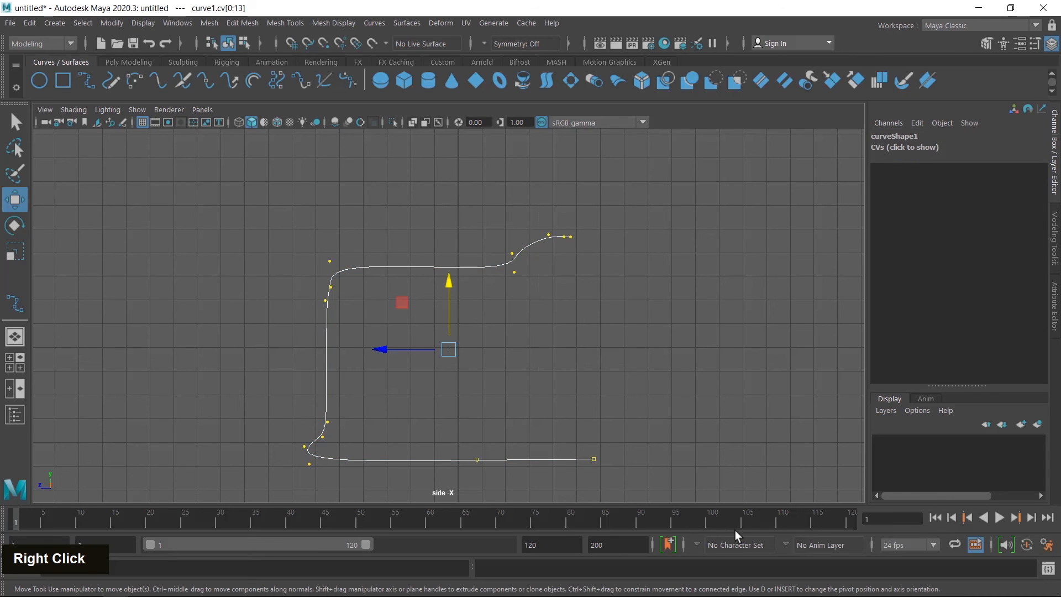
middle_click_drag(639, 436, 552, 261, "alt")
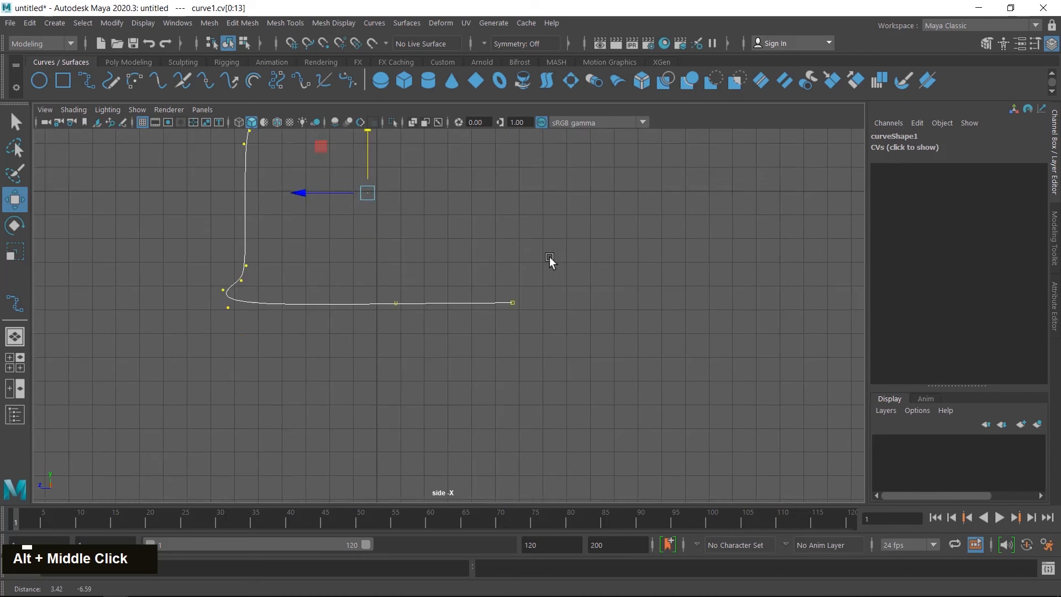
scroll(467, 244, "up", 8)
middle_click_drag(685, 246, 725, 371, "alt")
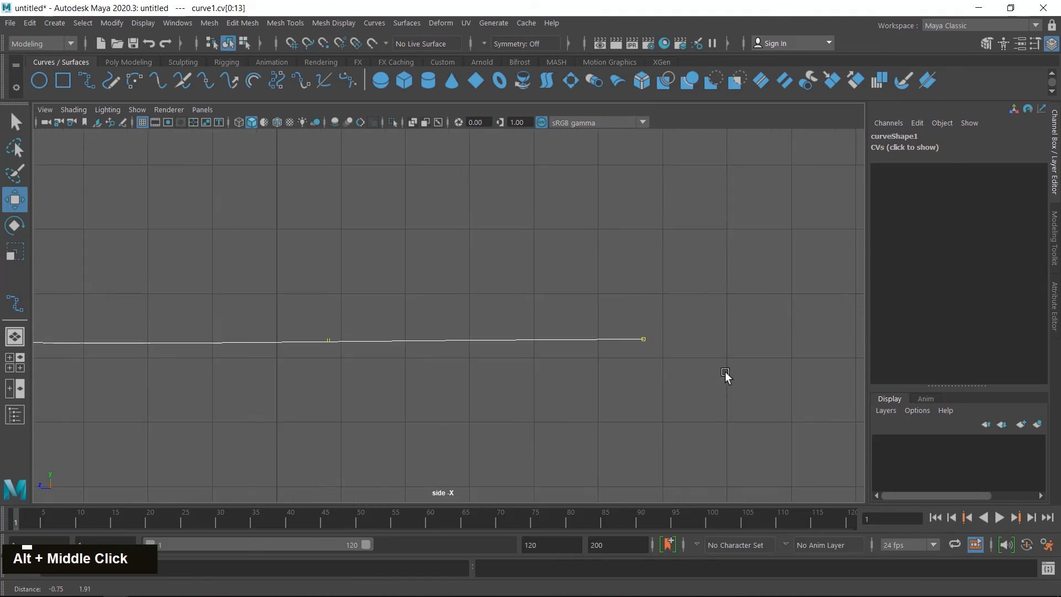
scroll(703, 357, "up", 1, "alt")
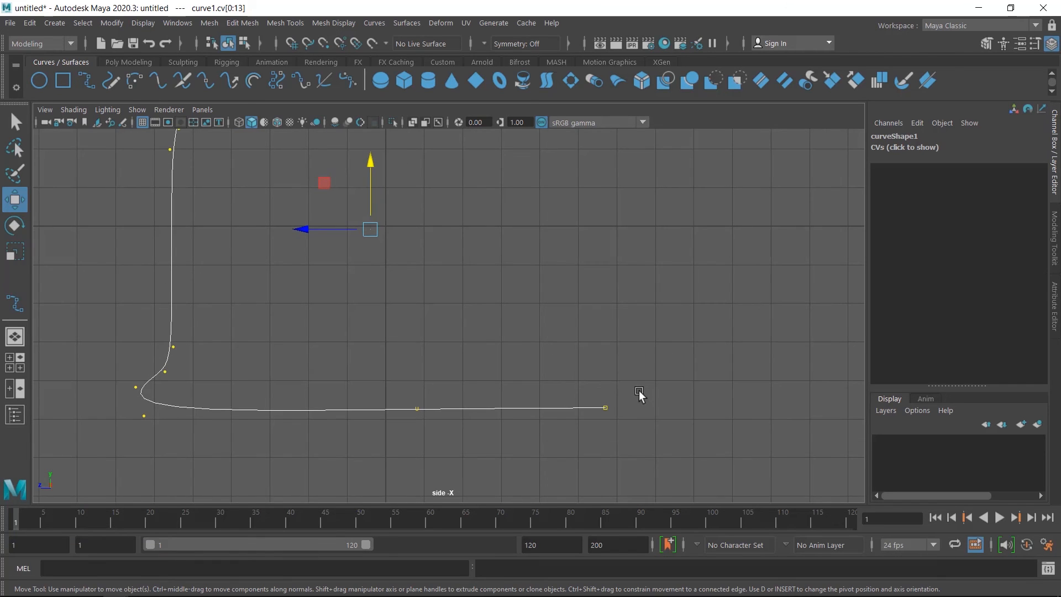
scroll(638, 393, "down", 2, "alt")
scroll(637, 393, "down", 1)
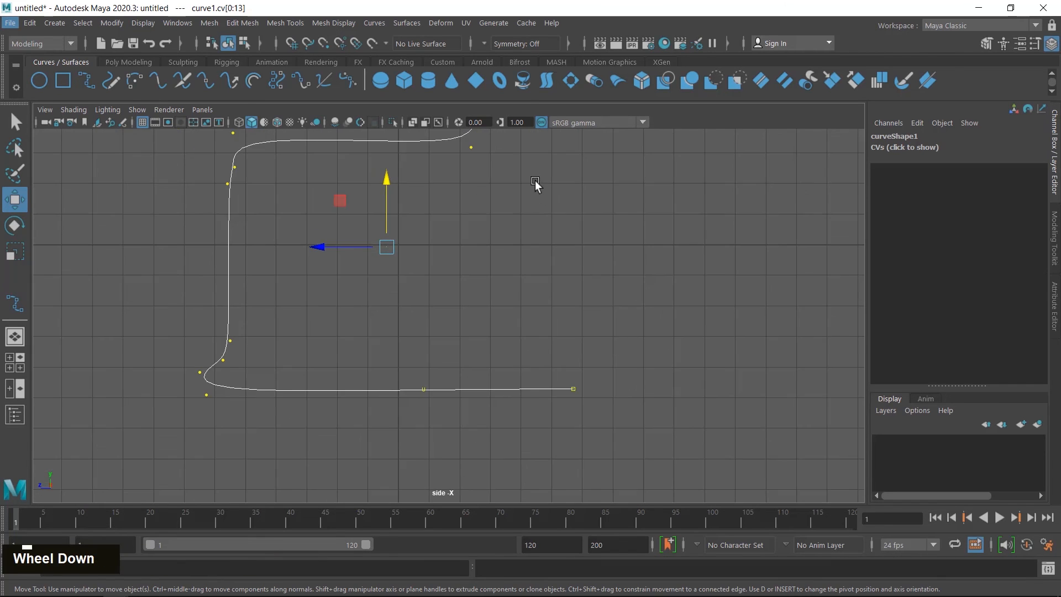
middle_click_drag(535, 185, 579, 303, "alt")
scroll(579, 303, "up", 2)
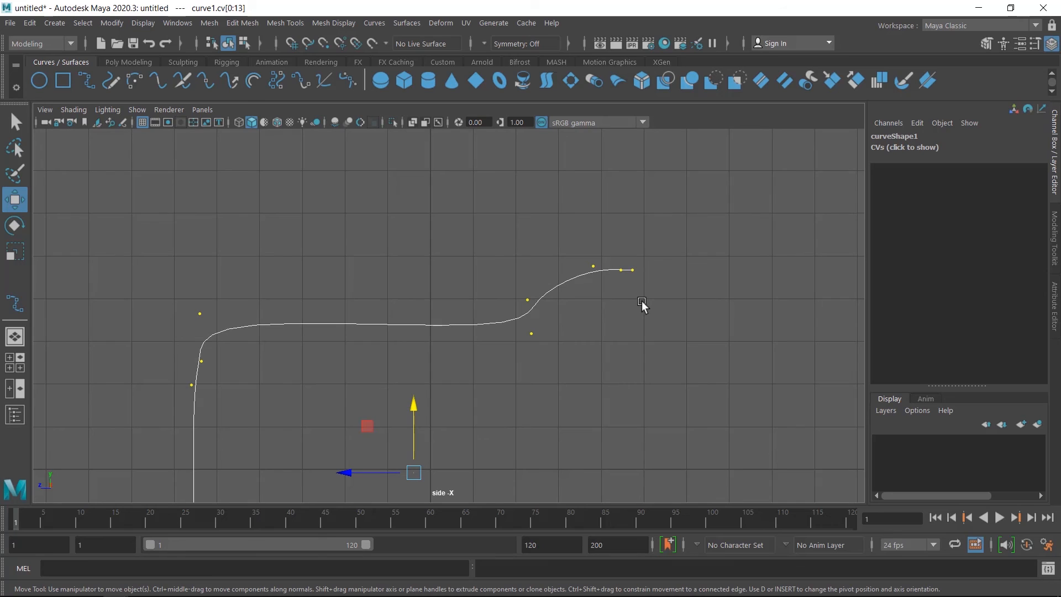
- Return the curve to object mode and use the Add Points Tool to extend its upper end downward and outward with six control vertices
right_click_drag(642, 300, 700, 223)
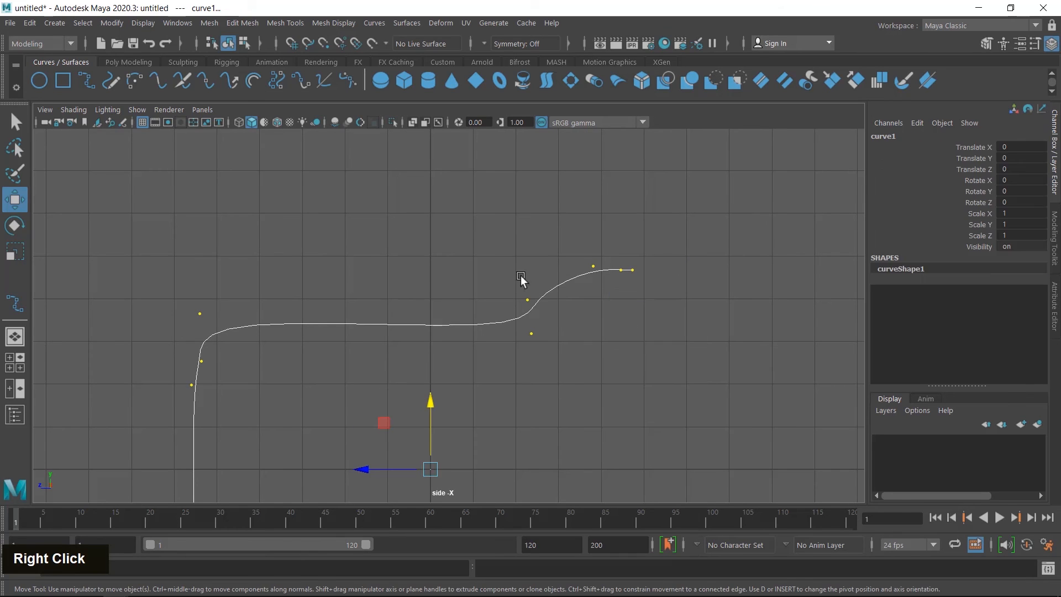
left_click(491, 263)
left_click_drag(491, 263, 557, 345)
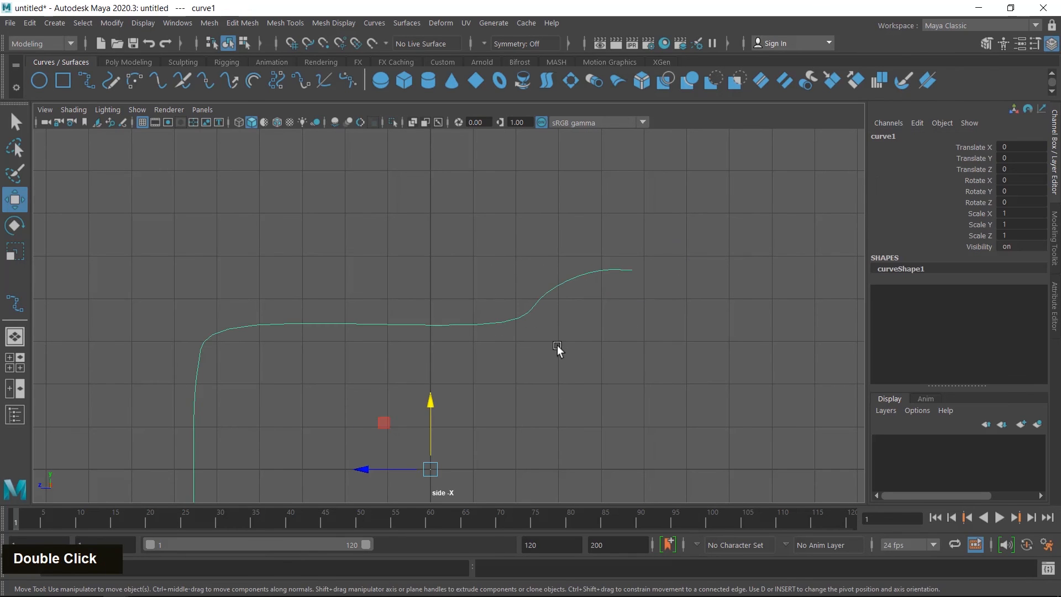
left_click(371, 23)
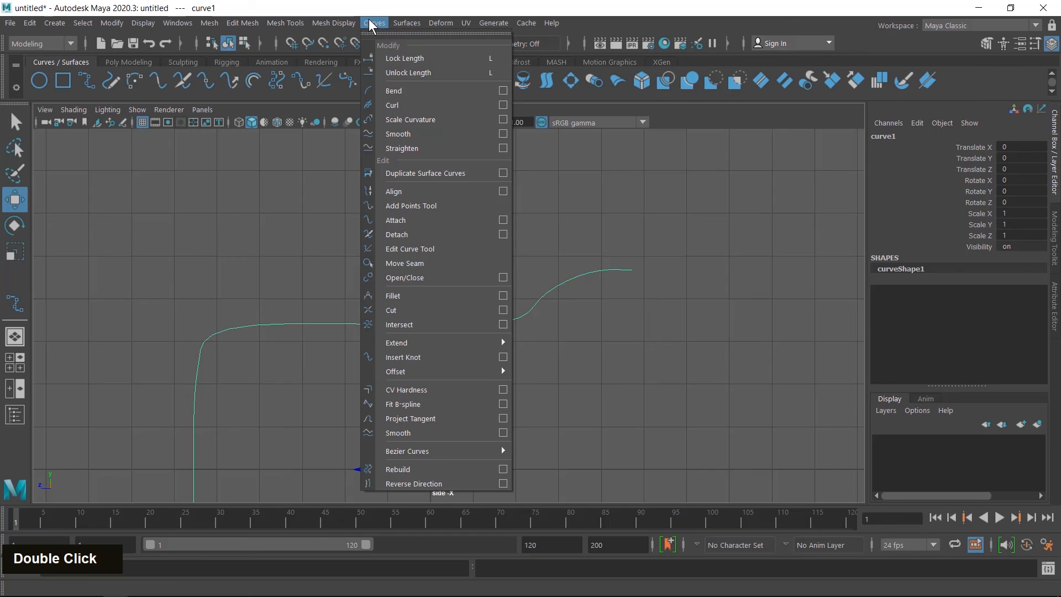
left_click(416, 207)
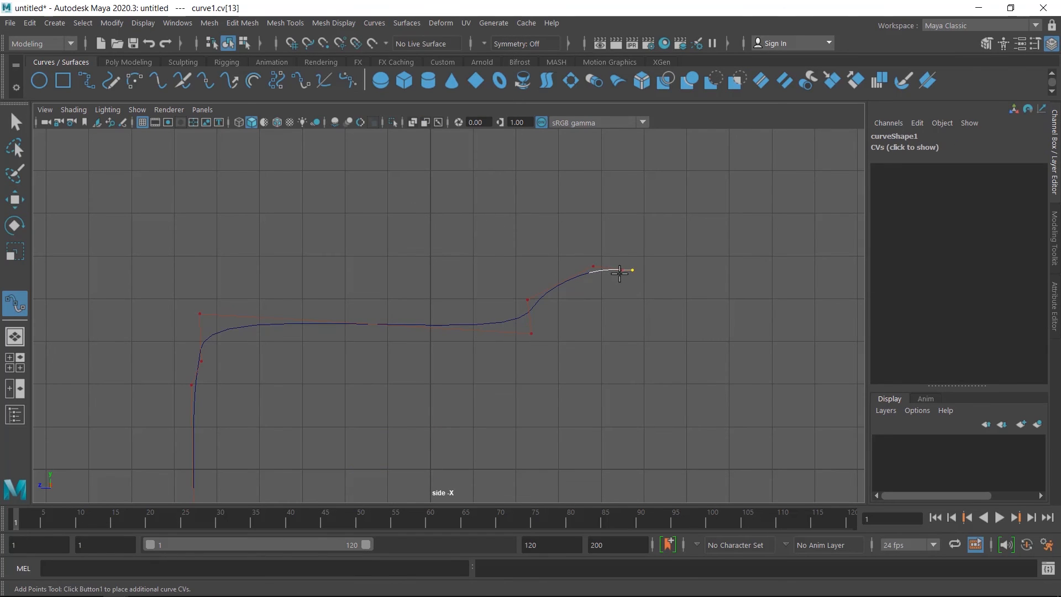
left_click(642, 288)
key("Return")
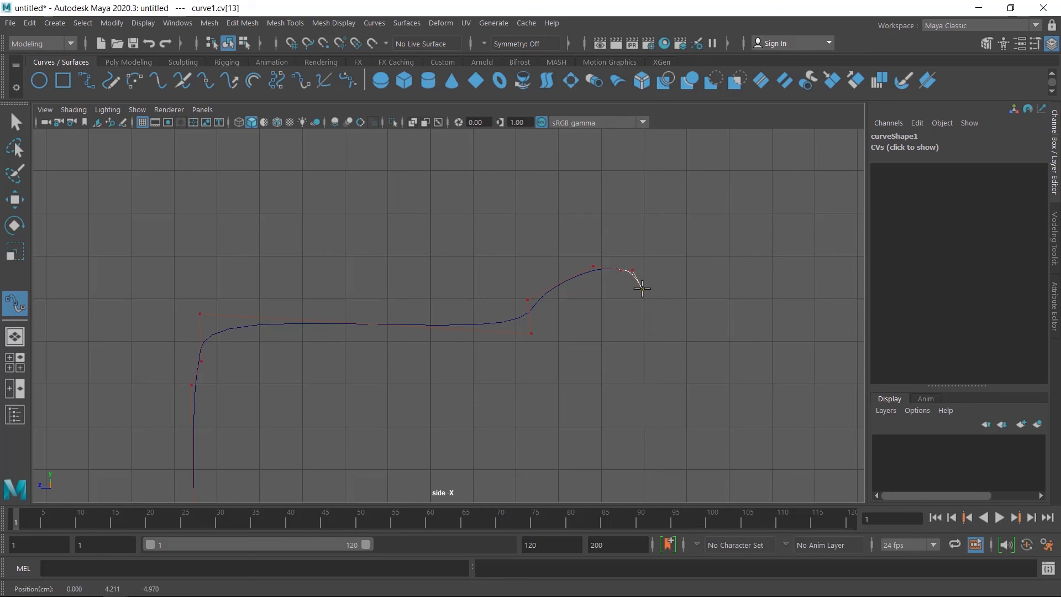
left_click(647, 313)
left_click(654, 344)
left_click(694, 391)
left_click(753, 403)
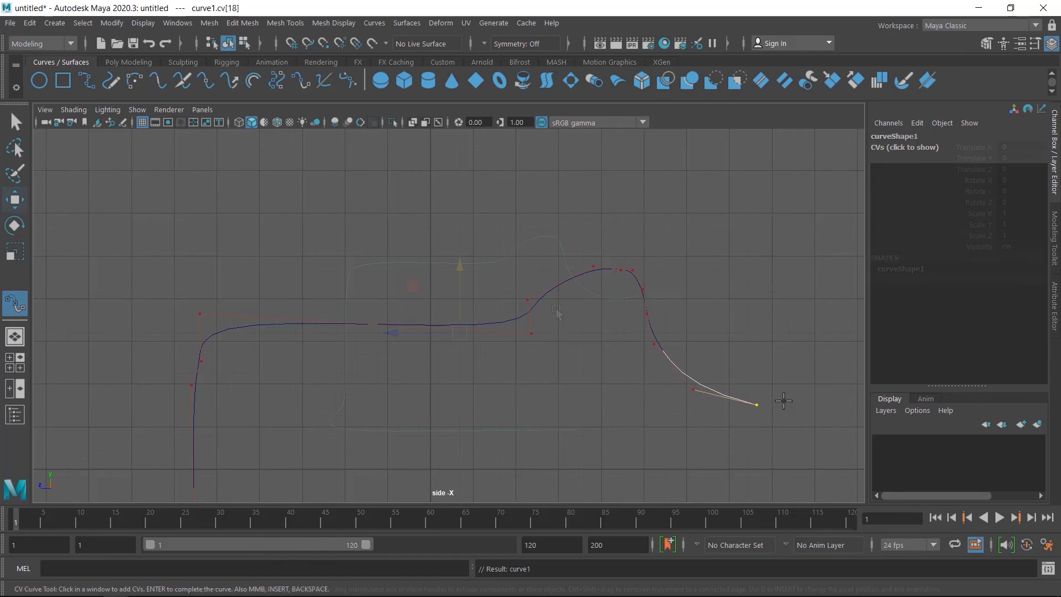
left_click(798, 391)
key("w")
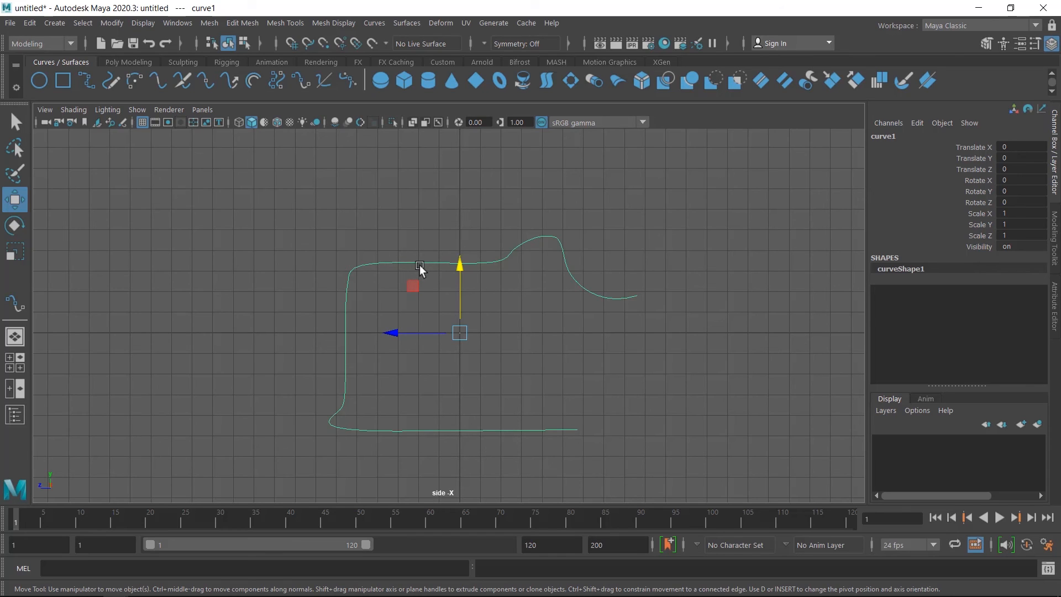
- Mark four closely spaced curve points along the upper horizontal run and insert knots at them
scroll(415, 256, "up", 4)
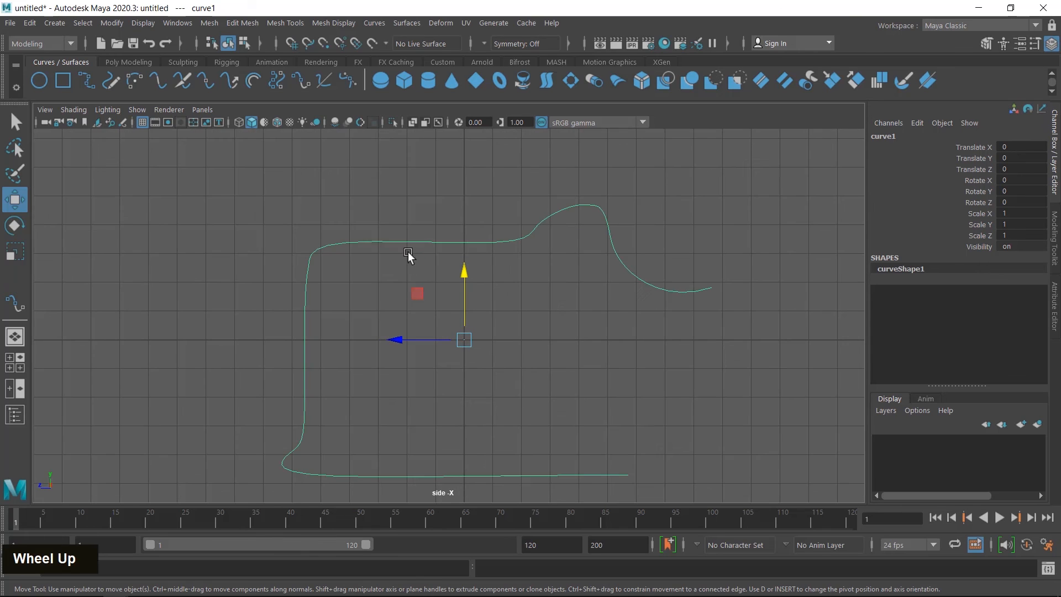
middle_click_drag(408, 209, 440, 241, "alt")
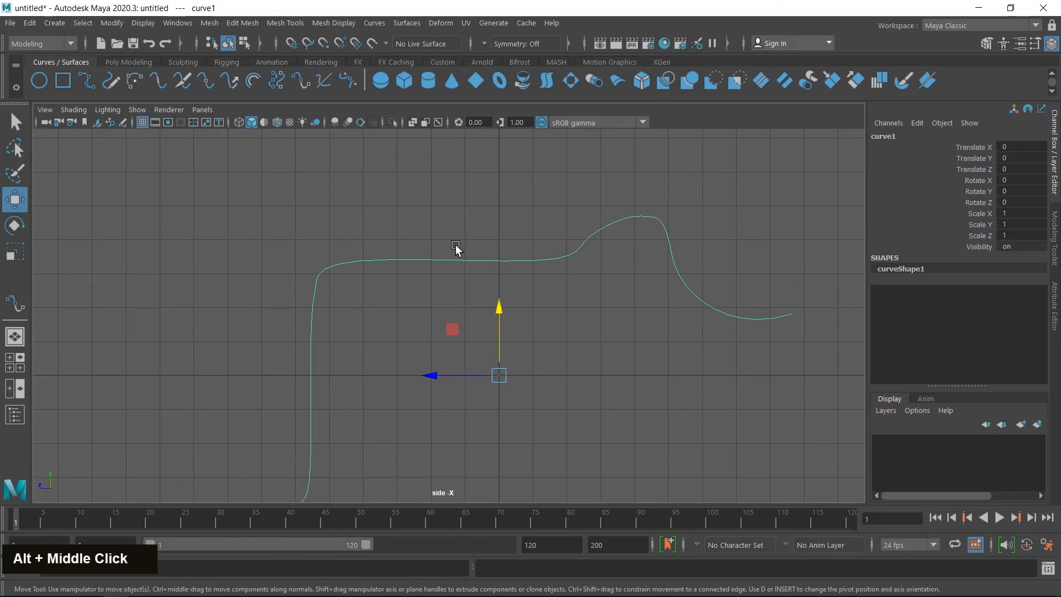
right_click_drag(468, 241, 467, 205)
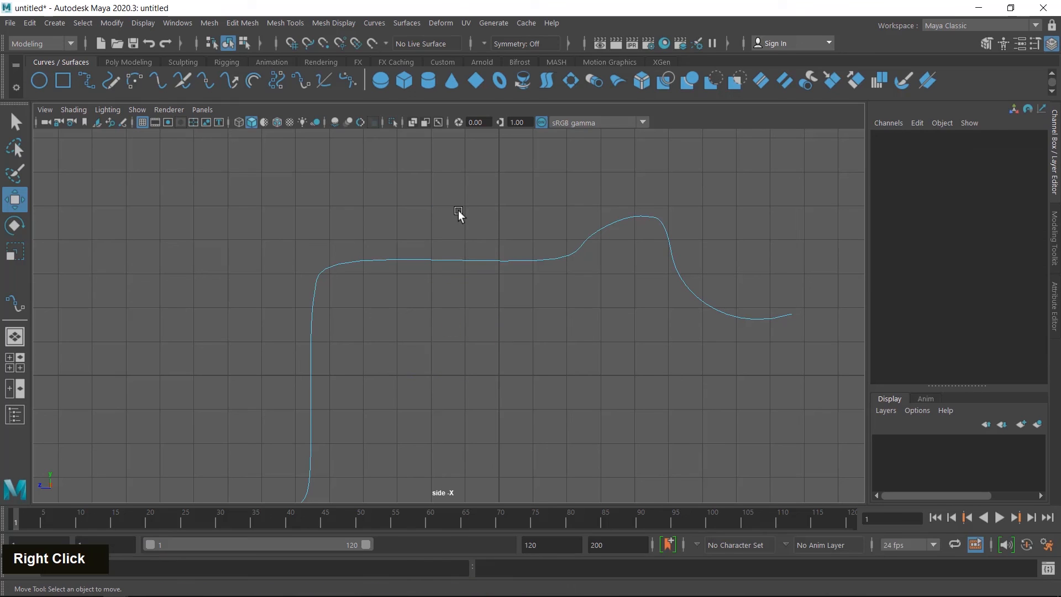
left_click(379, 260)
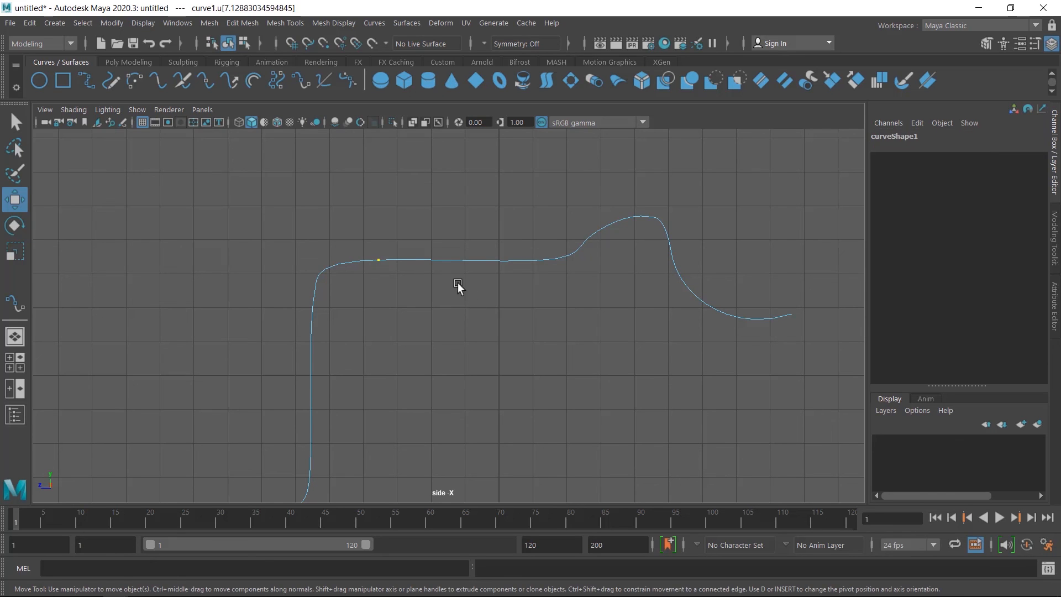
left_click(406, 259)
left_click(416, 260, "shift")
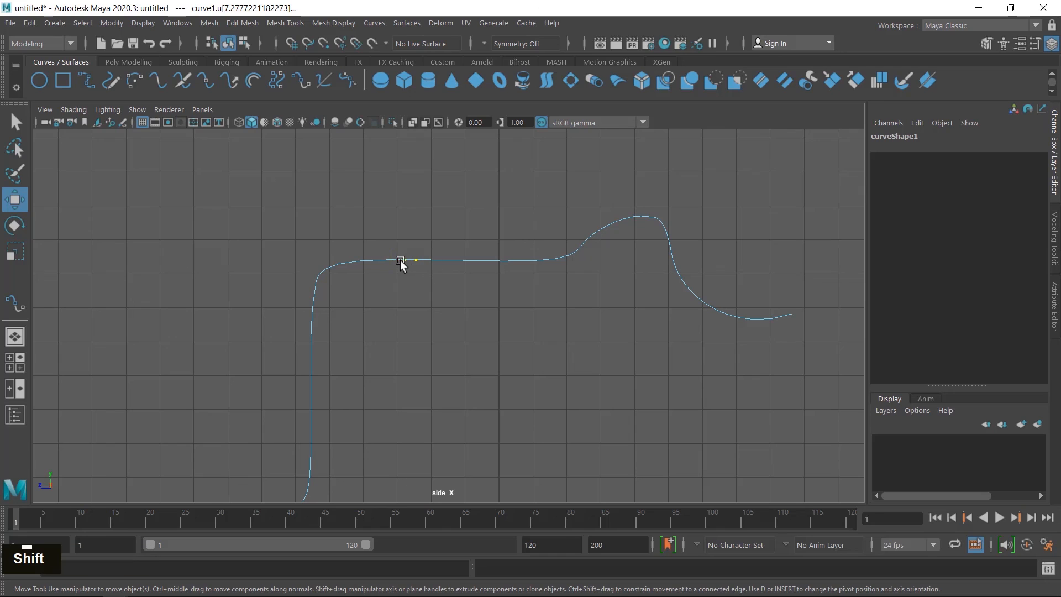
left_click(389, 261, "shift")
left_click(440, 260, "shift")
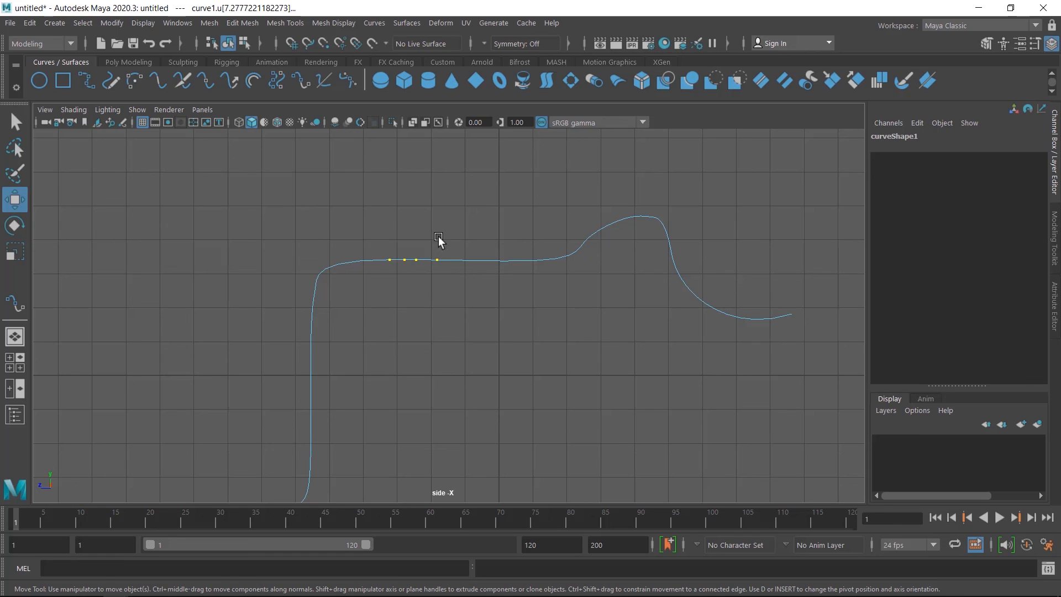
left_click(373, 24)
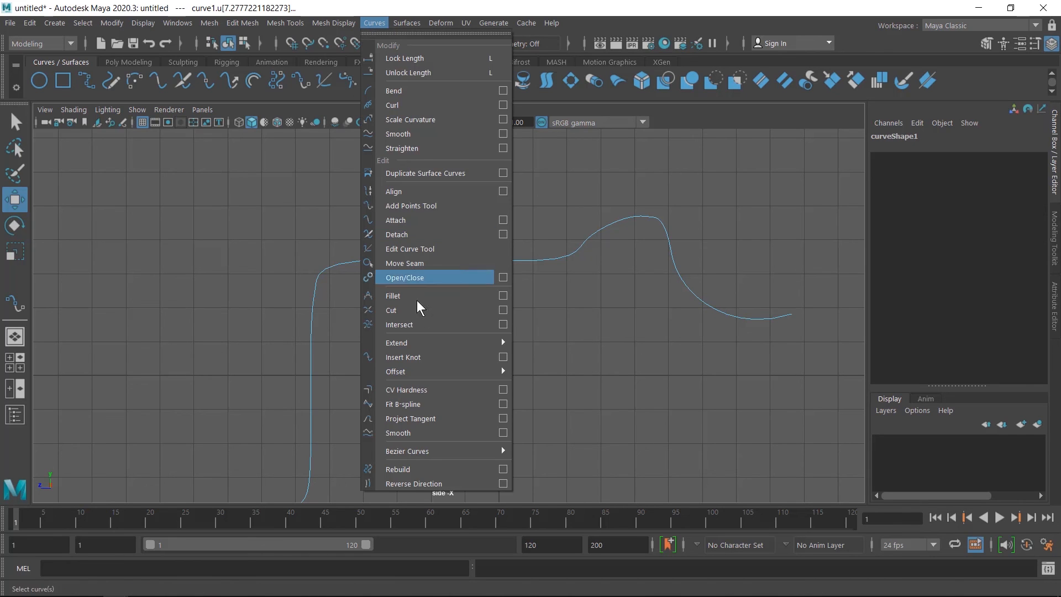
left_click(415, 356)
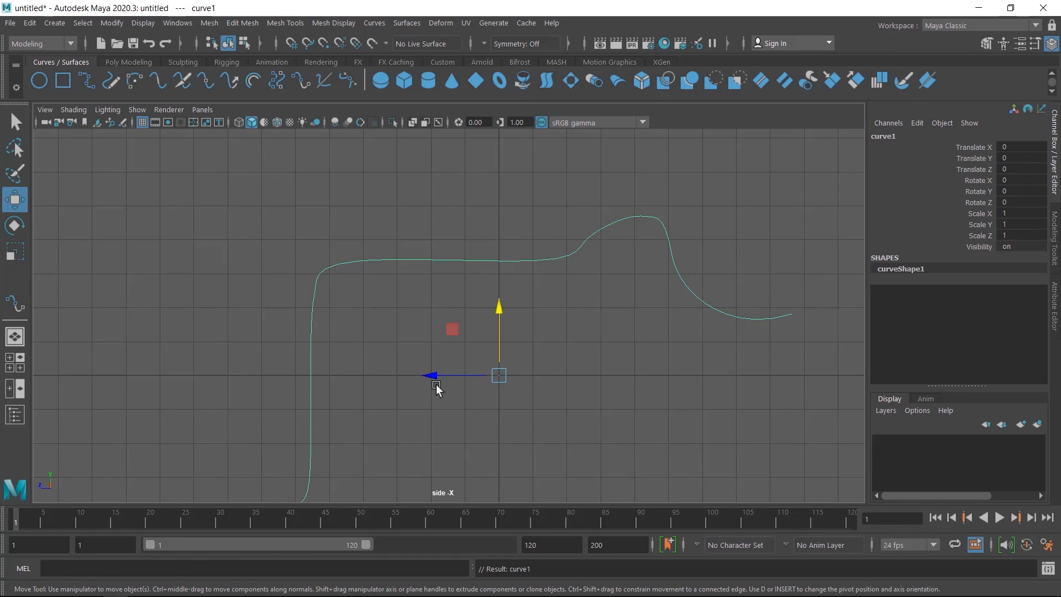
- Display the edit points, select the inserted ones on the upper run, and try moving an adjacent pair slightly, undoing the move
right_click(457, 296)
left_click(447, 293)
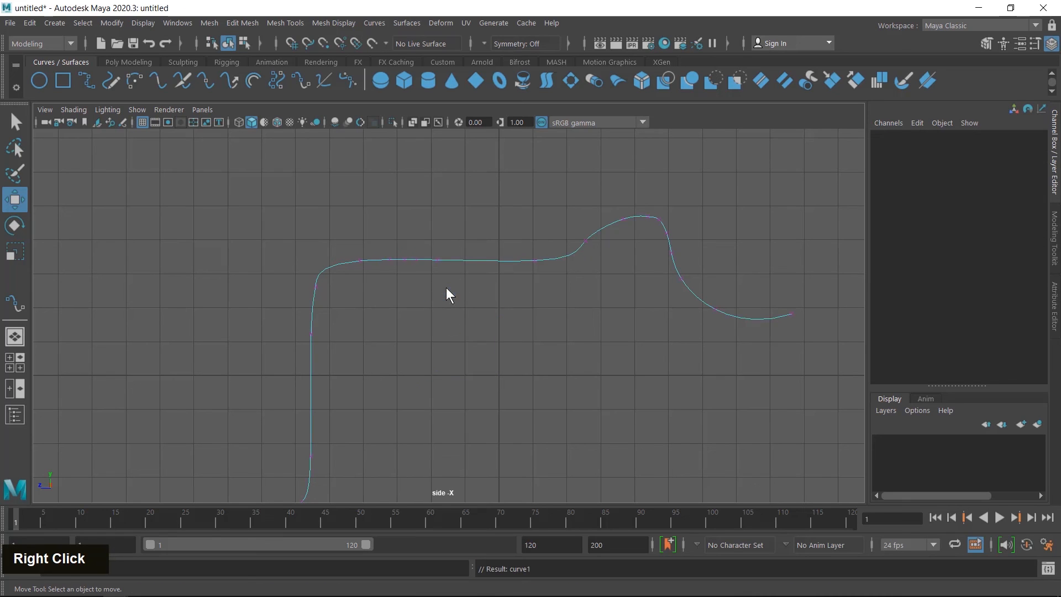
left_click_drag(350, 220, 469, 298)
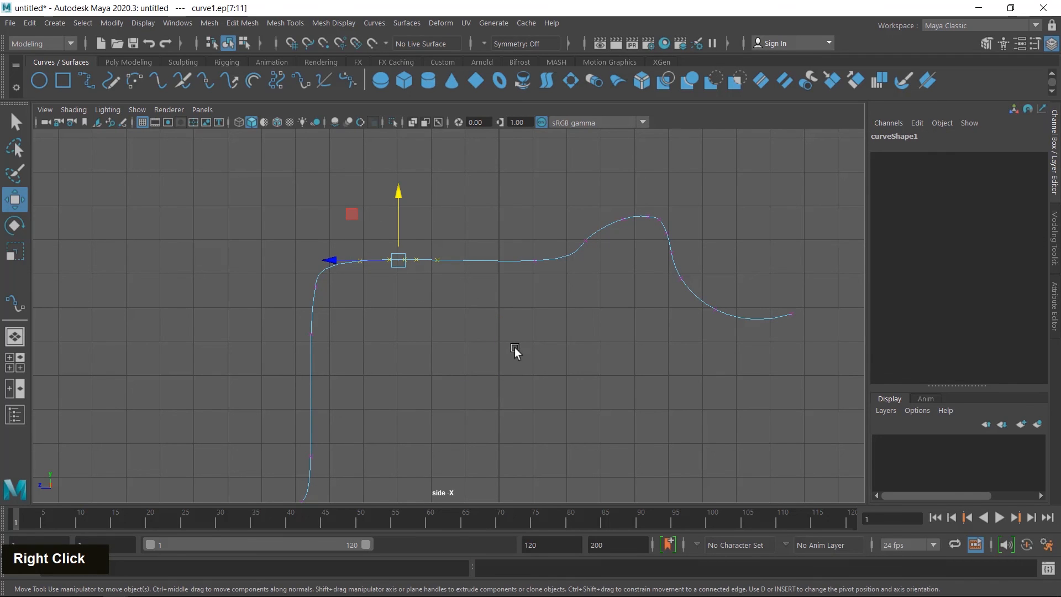
left_click(467, 231)
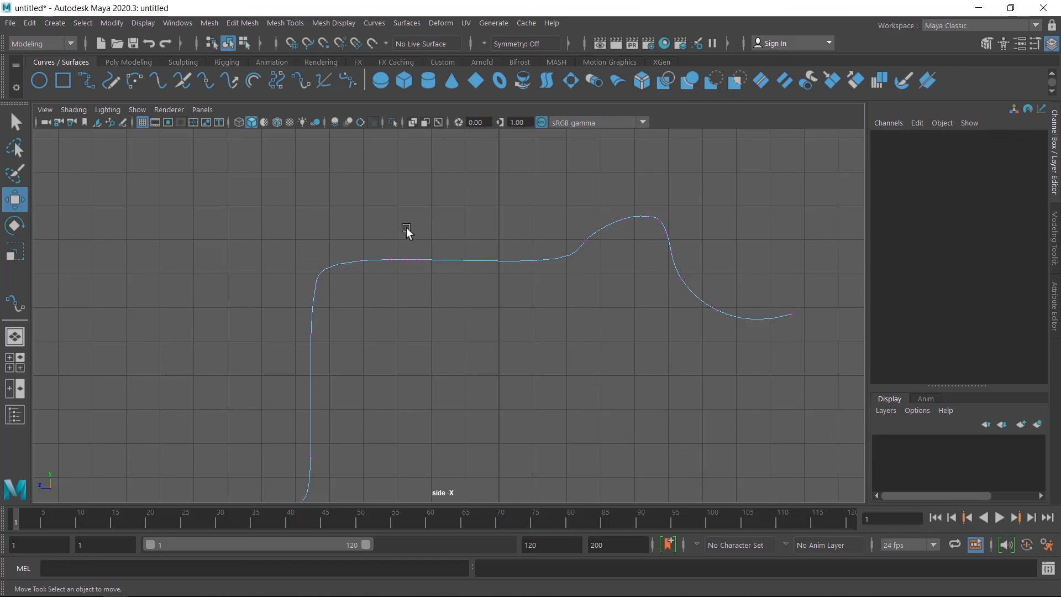
left_click_drag(413, 262, 421, 273)
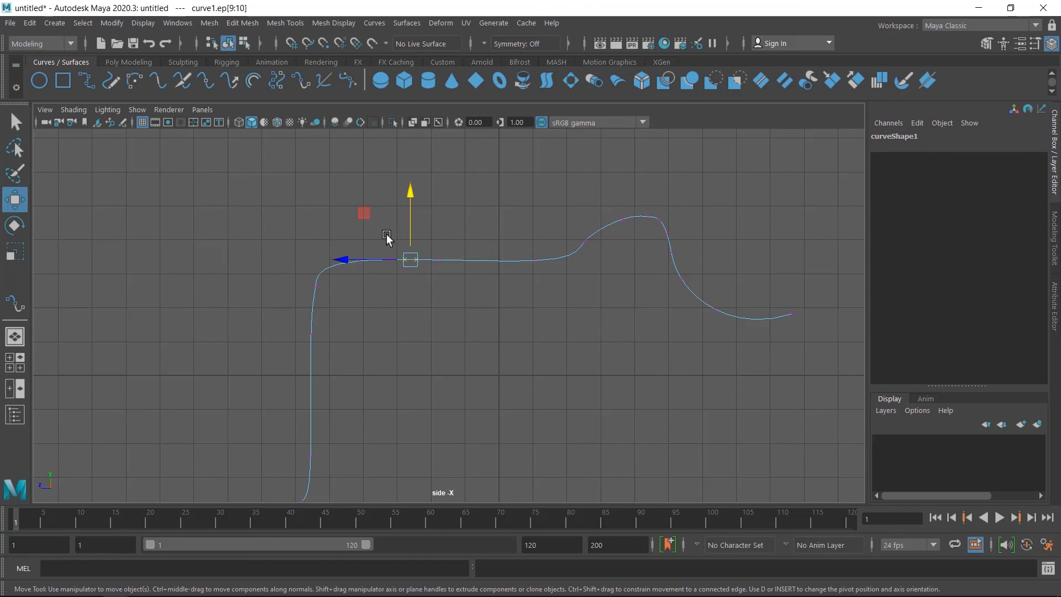
left_click_drag(386, 235, 404, 273)
mouse_move(397, 214)
left_mouse_down()
mouse_move(397, 203)
mouse_move(399, 214)
left_mouse_up()
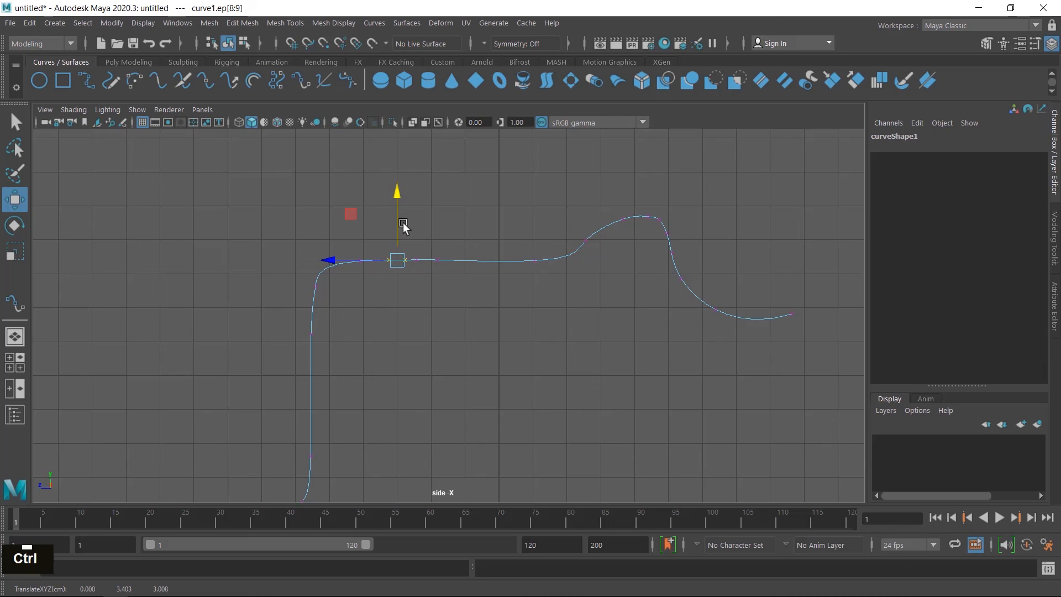
key("ctrl+z")
- Display the curve's control vertices and raise the middle of the three closely spaced ones on the upper run into a small bump
right_click(431, 263)
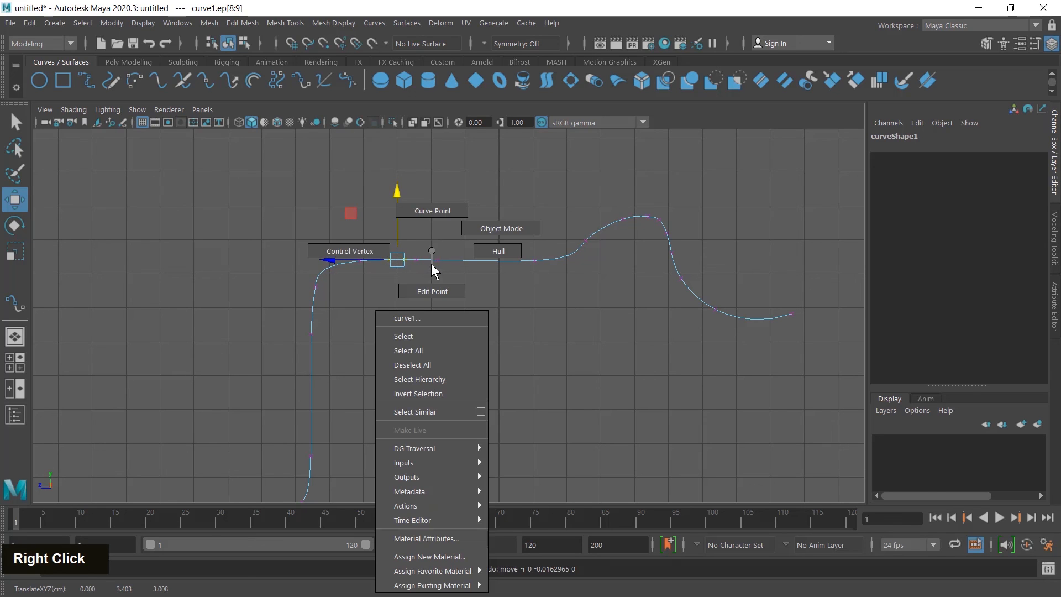
left_click(360, 246)
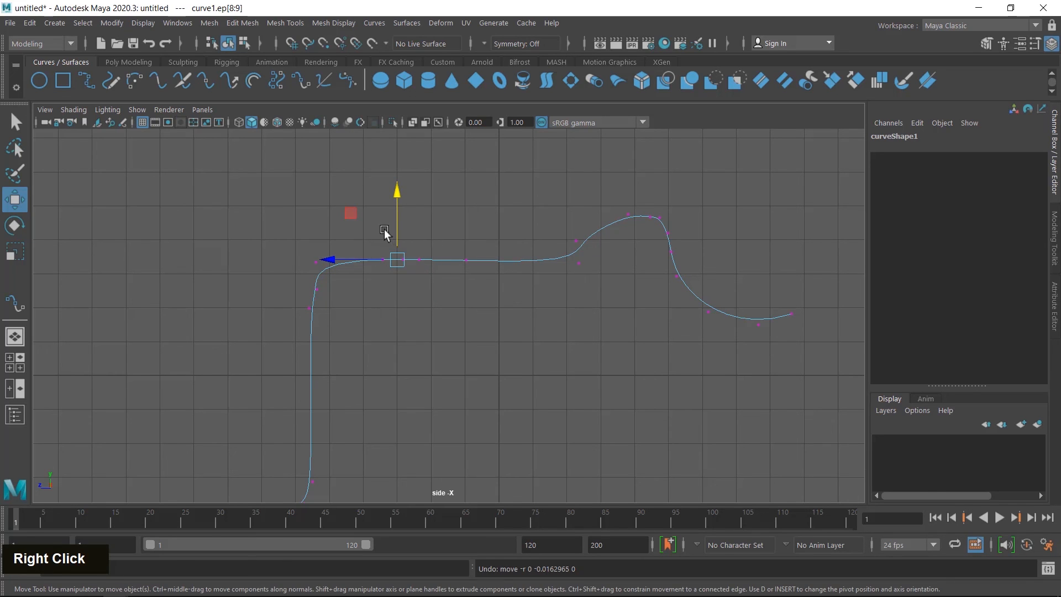
left_click_drag(416, 270, 414, 271)
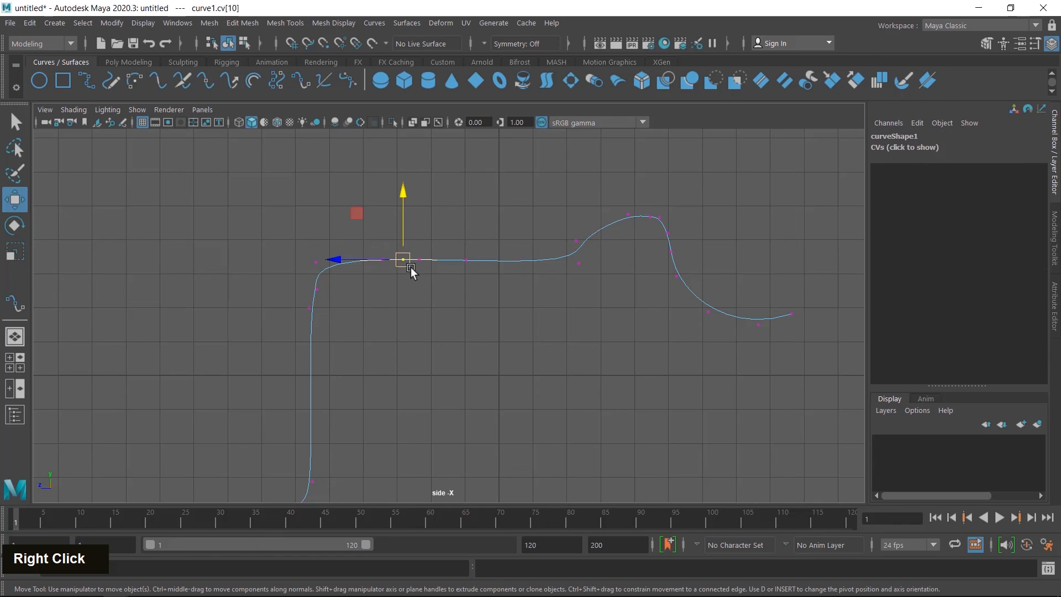
left_click(396, 218)
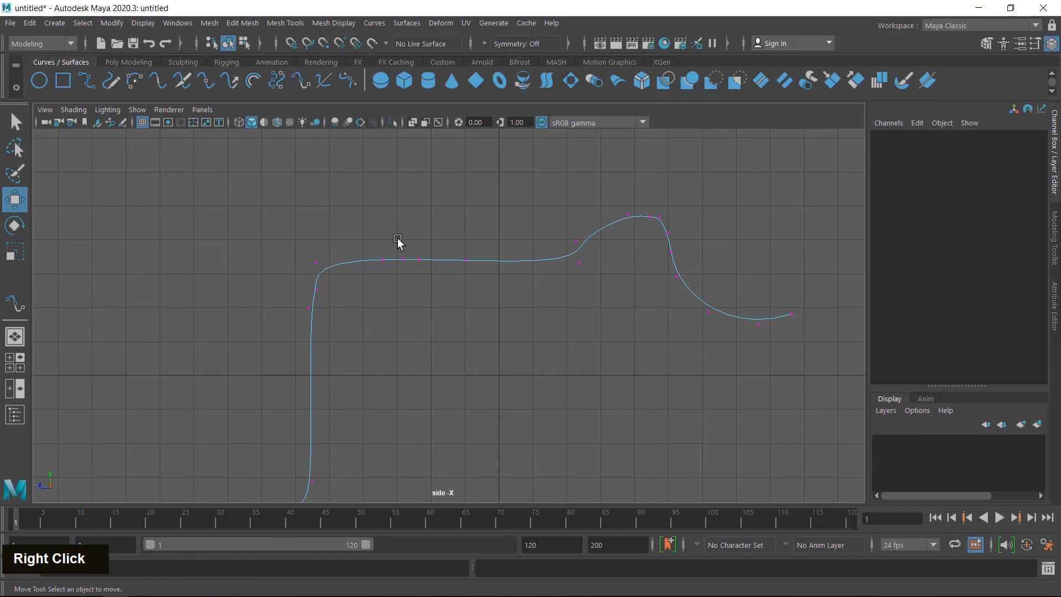
left_click_drag(406, 266, 407, 267)
left_click_drag(401, 226, 427, 276)
- Move the bump's three control vertices together horizontally along the upper run, slightly toward the large hump
left_click(372, 238)
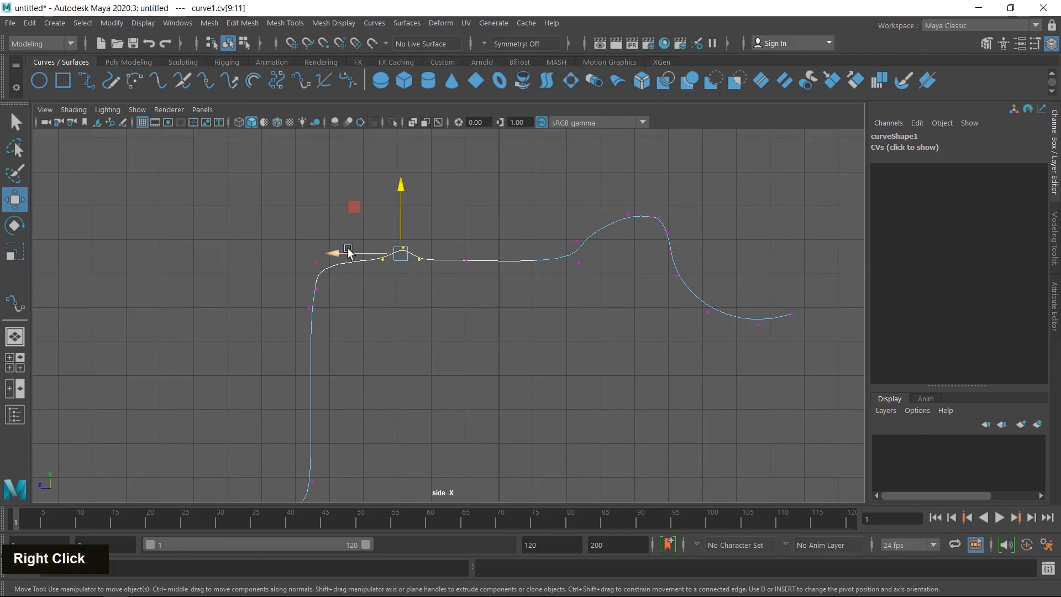
left_click_drag(338, 255, 358, 255)
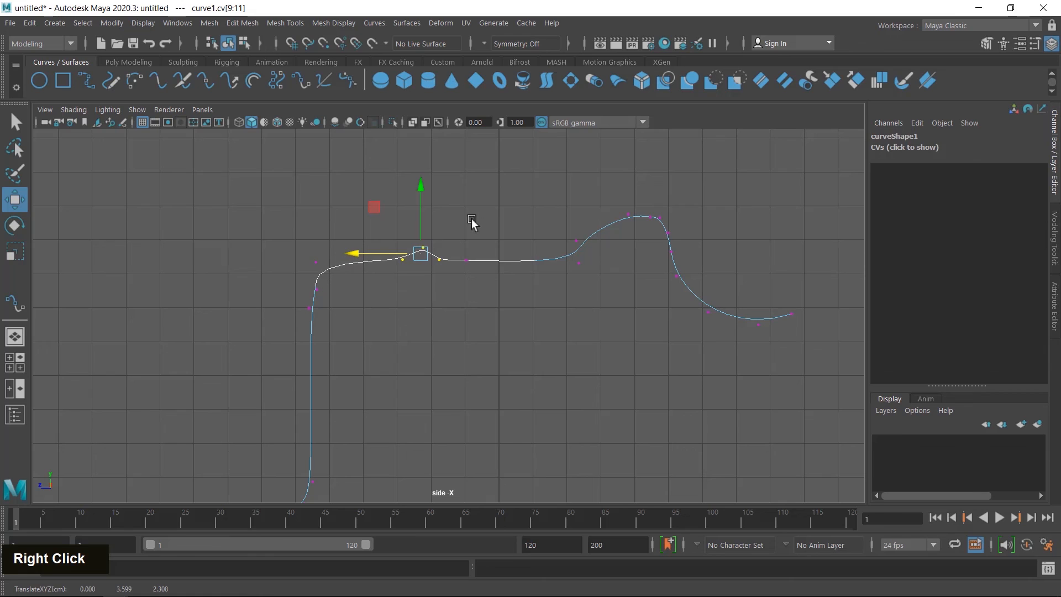
left_click(446, 240)
- Raise the bump's peak control vertex slightly and move the neighbouring vertex on the vertical wall's side closer to the peak
left_click_drag(427, 255, 427, 255)
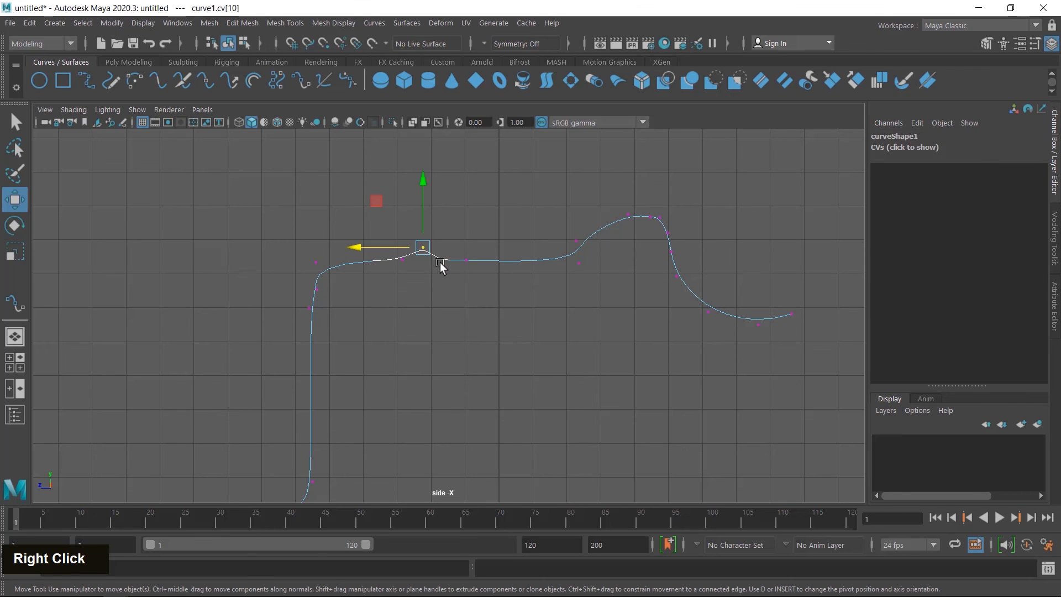
scroll(440, 237, "up", 3)
middle_click_drag(462, 207, 478, 268, "alt")
scroll(479, 267, "up", 2)
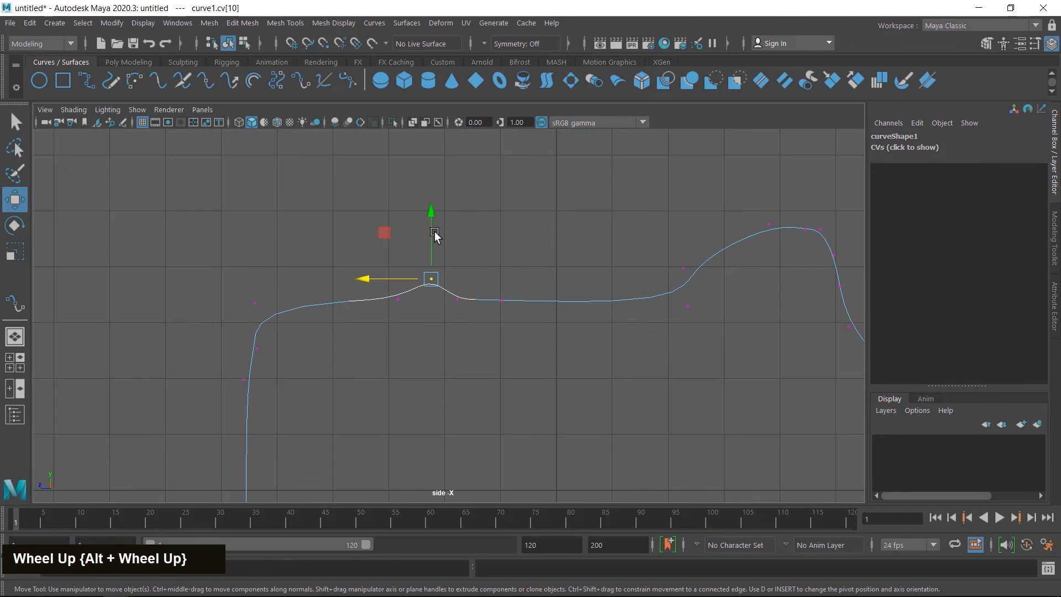
left_click(431, 231)
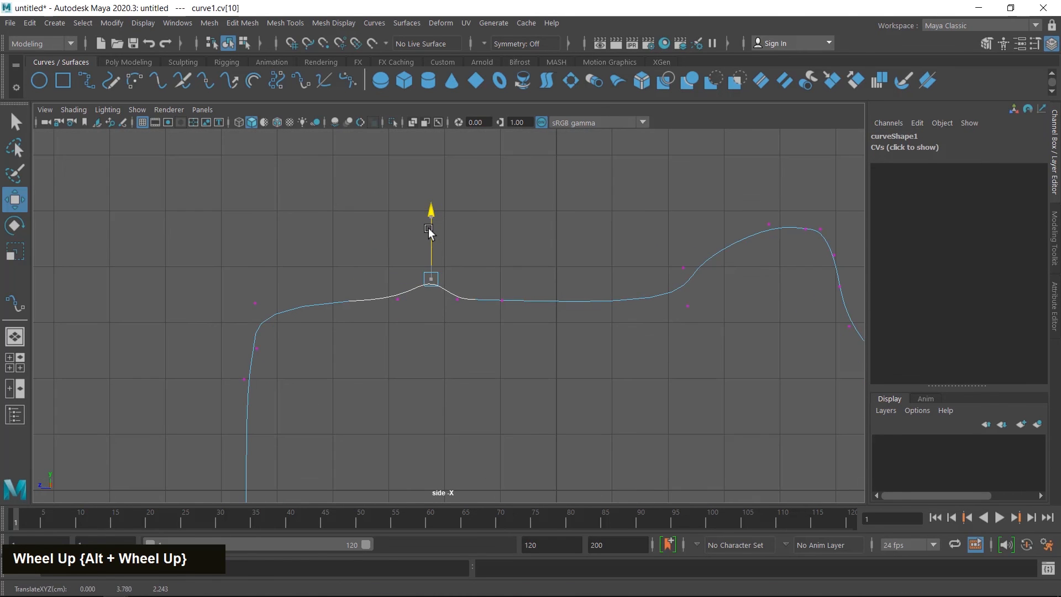
left_click(398, 299)
left_click_drag(343, 301, 352, 301)
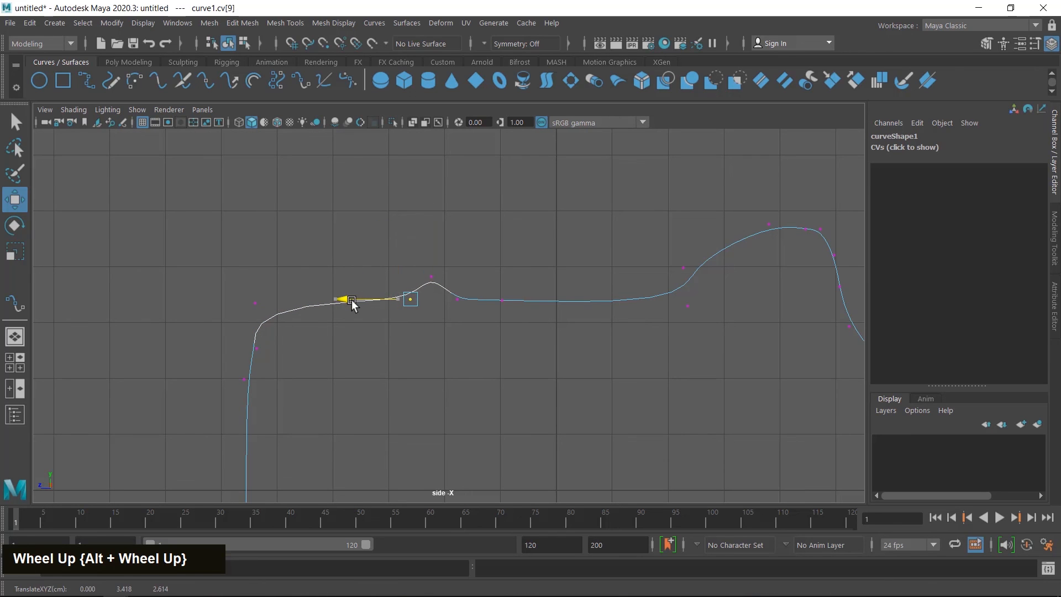
- Move the second control vertex past the bump toward the large hump, and shift the vertex on its wall side slightly away from the peak
left_click(459, 299)
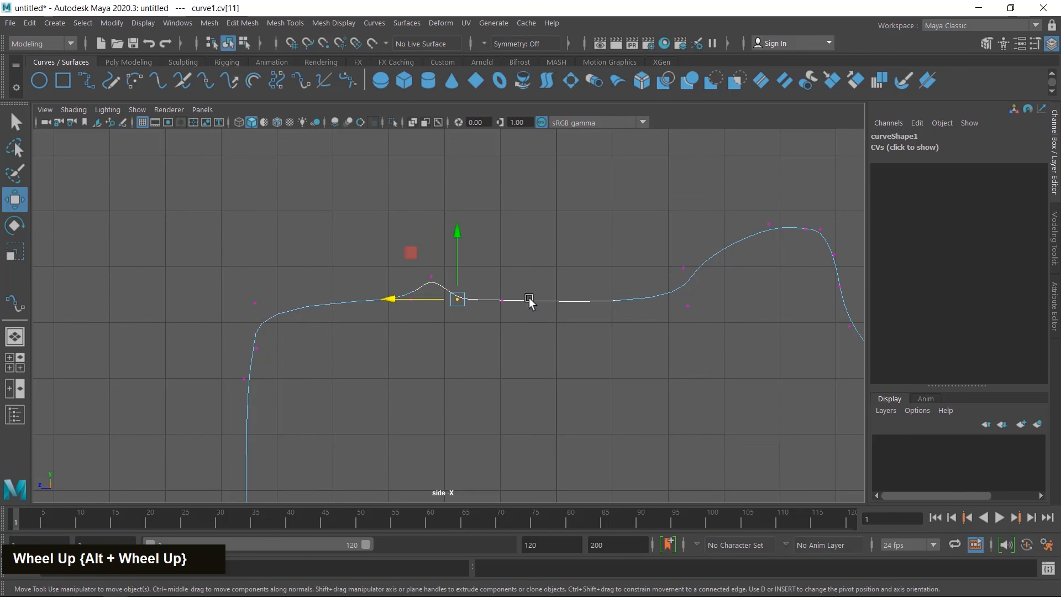
left_click(503, 300)
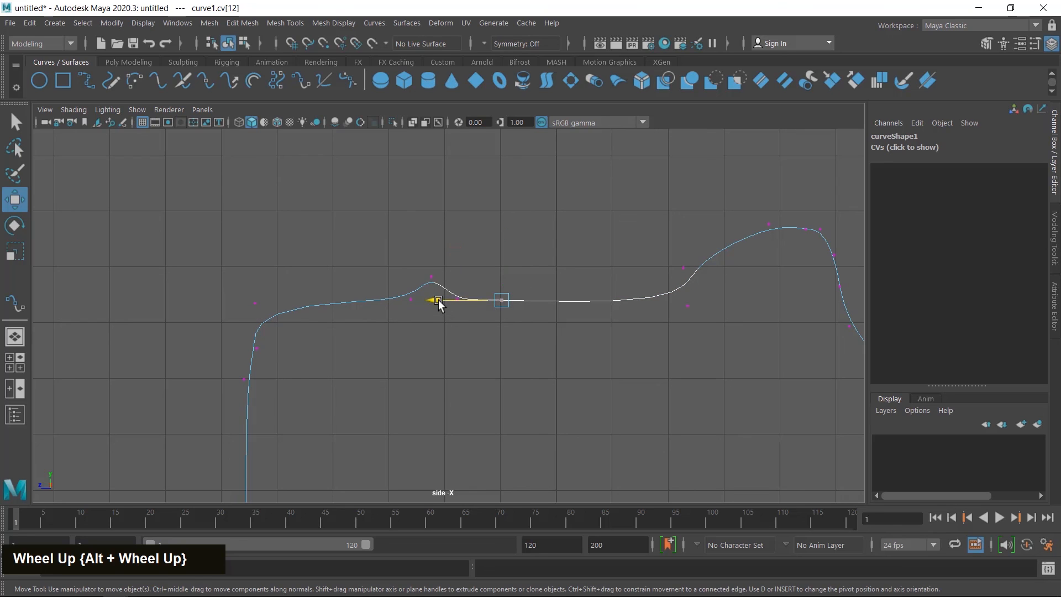
left_click_drag(436, 303, 473, 312)
left_click_drag(391, 281, 419, 316)
left_click_drag(359, 303, 347, 302)
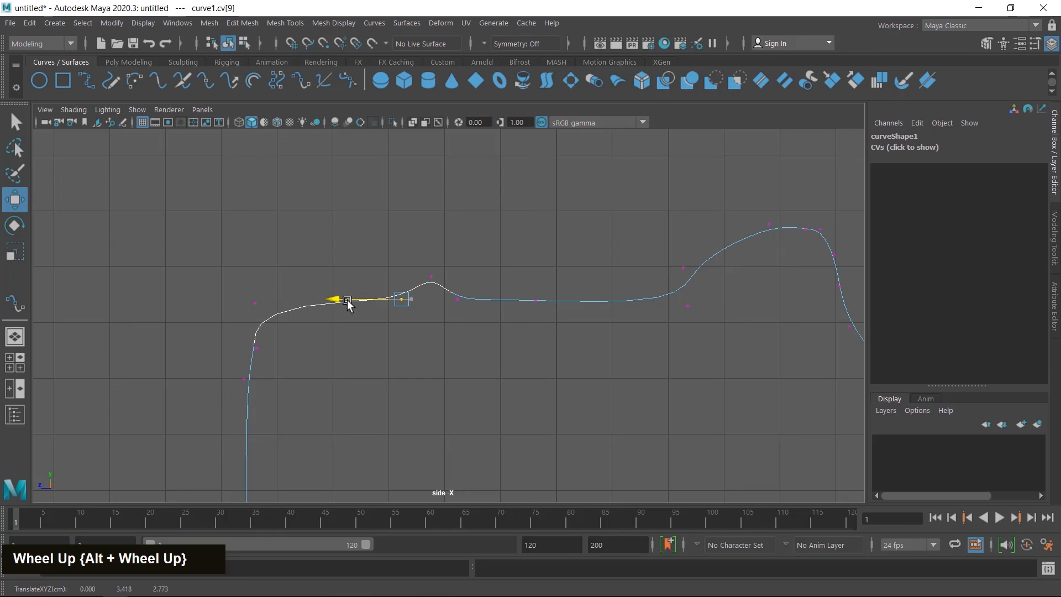
- Shift the bump's peak control vertex slightly toward the vertical wall to centre it, and return the curve to object mode
left_click_drag(417, 250, 448, 299)
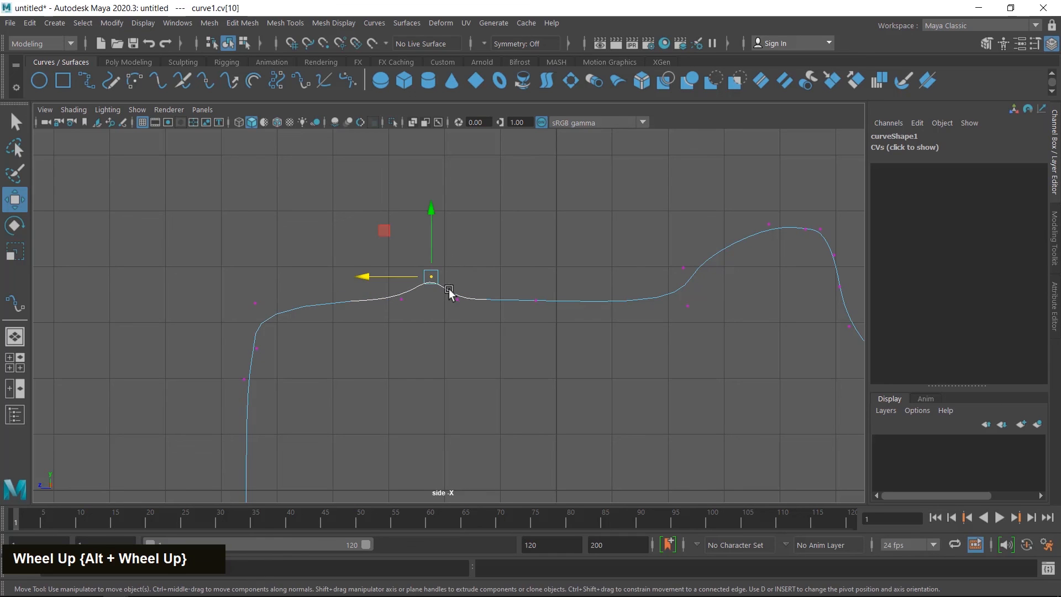
left_click_drag(389, 278, 384, 278)
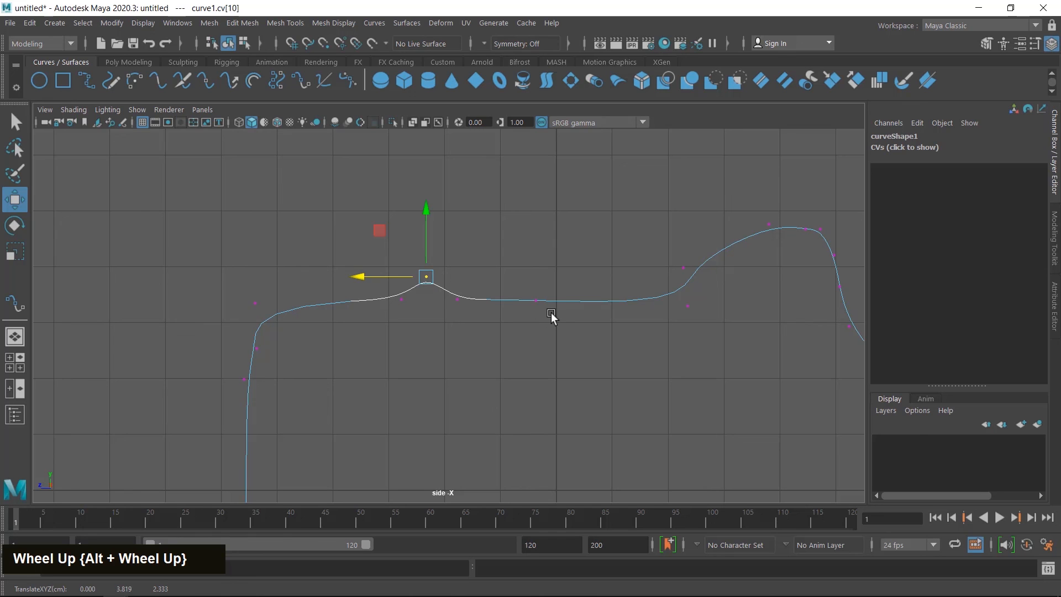
scroll(513, 299, "down", 3, "alt")
middle_click_drag(495, 289, 501, 287, "alt")
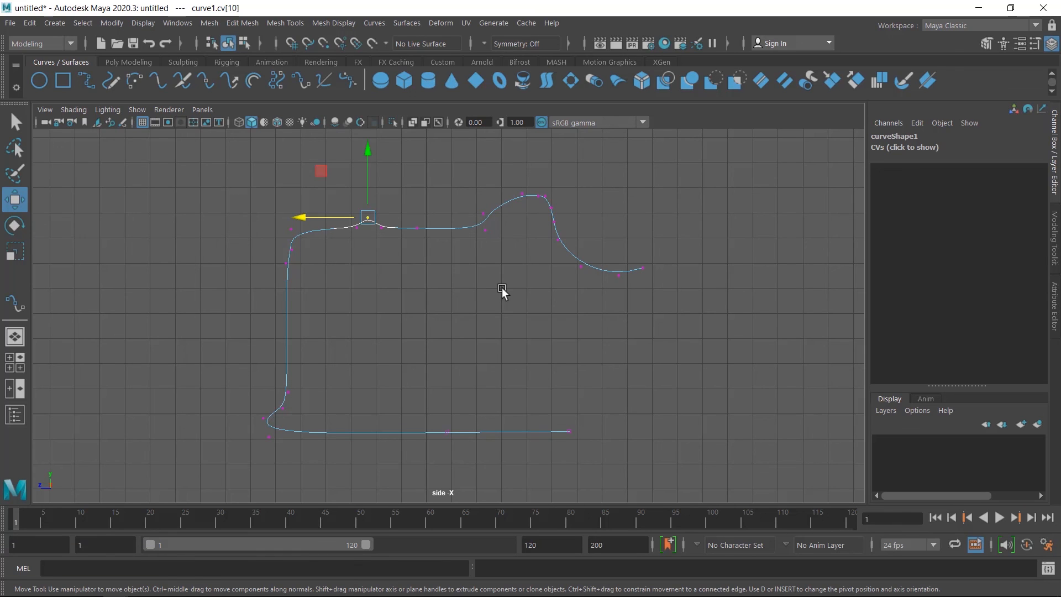
right_click_drag(502, 288, 567, 229)
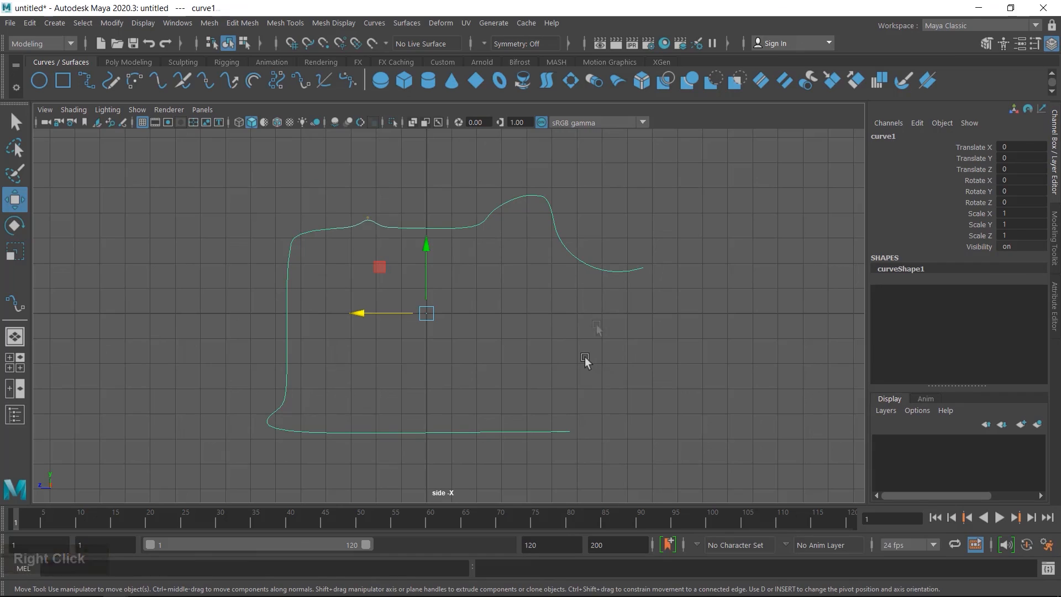